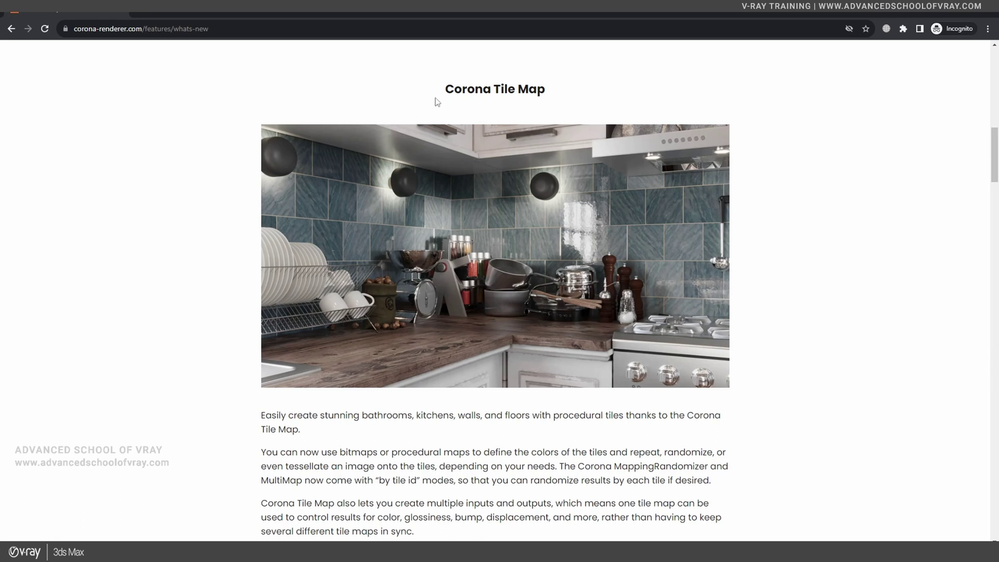
# Step: Select the plain wall beside the basin counter and start an interactive render in the Corona frame buffer
pyautogui.moveTo(435, 96); pyautogui.dragTo(575, 90)
pyautogui.click(599, 102)
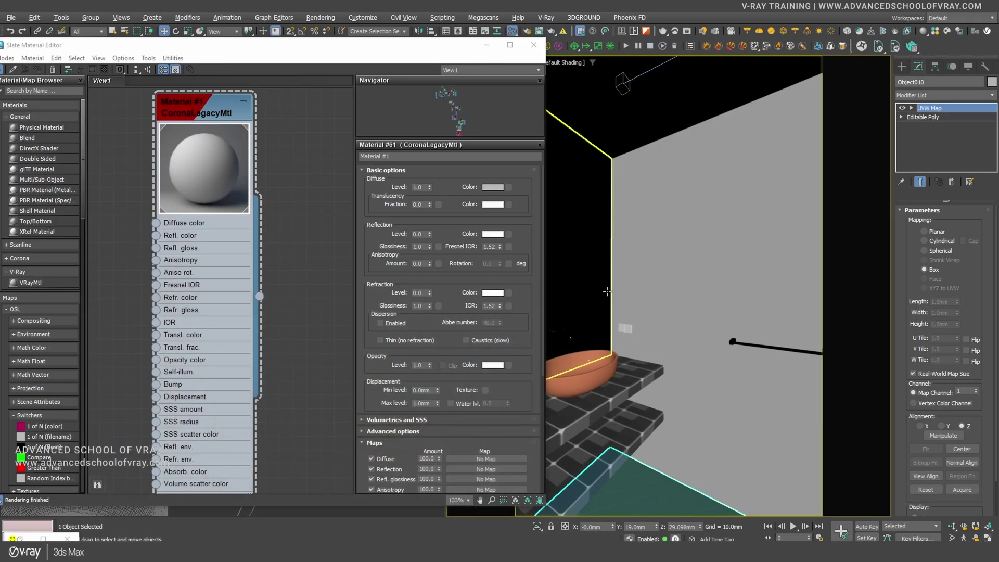
pyautogui.click(584, 423)
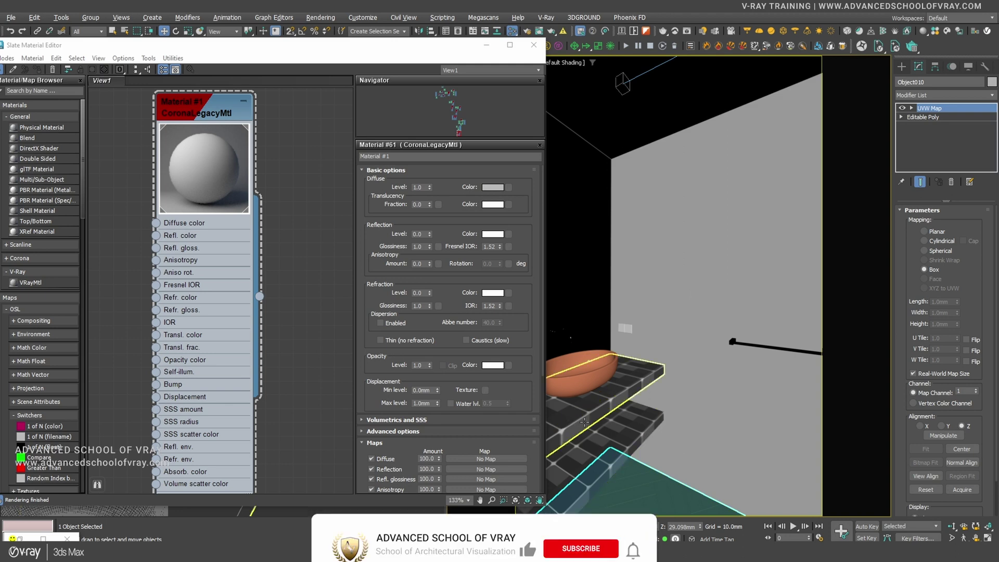
pyautogui.click(694, 401)
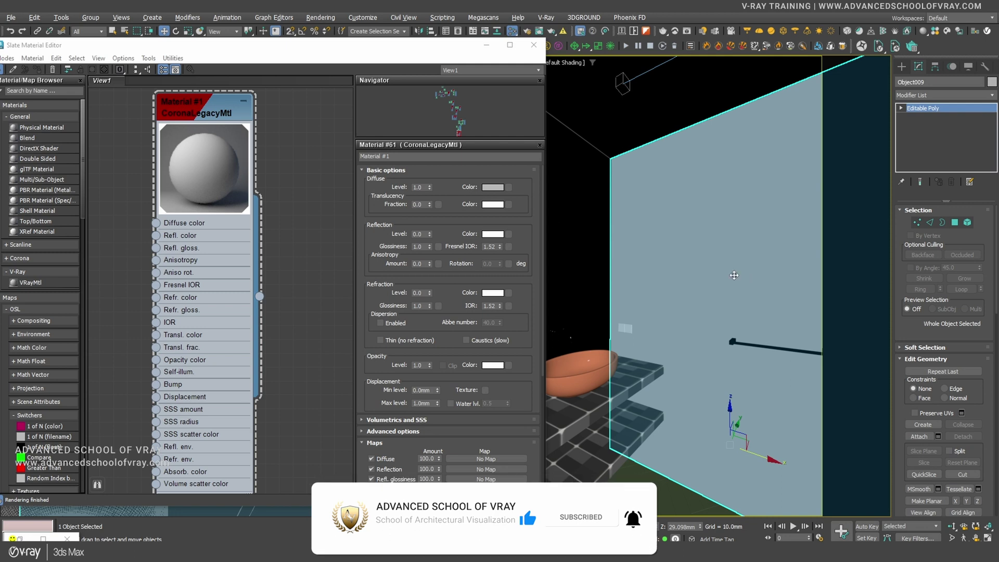
pyautogui.rightClick(638, 207)
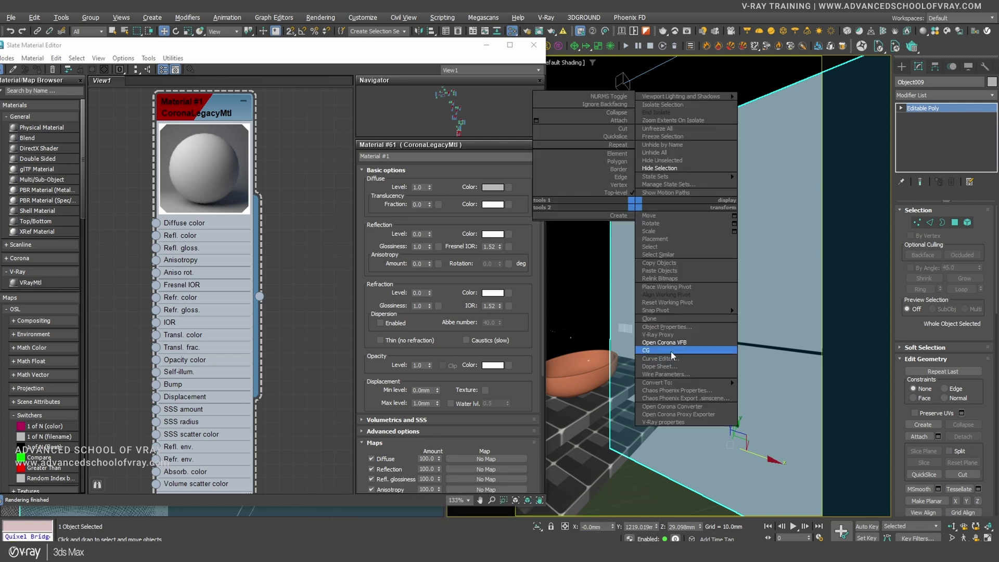
pyautogui.click(683, 338)
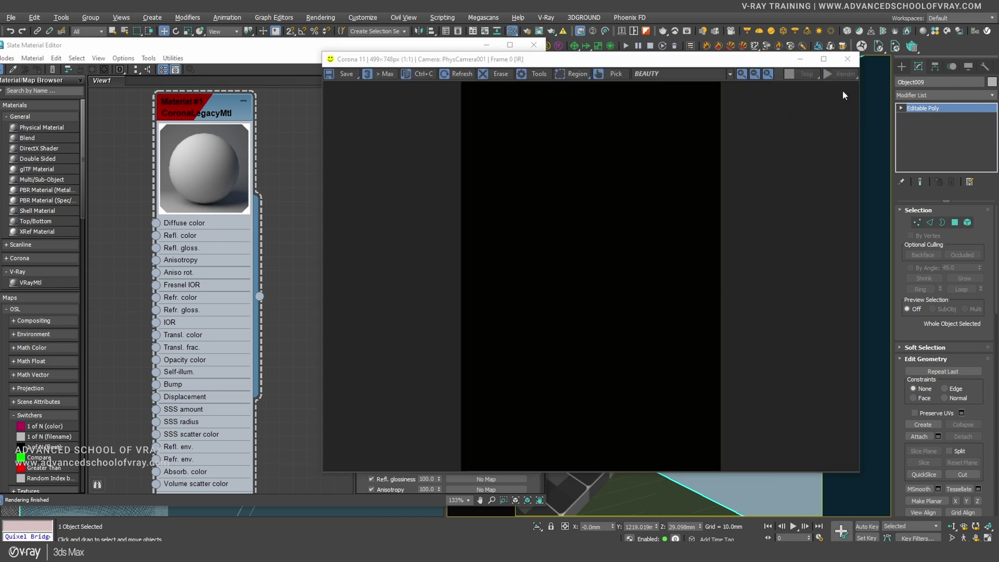
pyautogui.moveTo(616, 63); pyautogui.dragTo(583, 86)
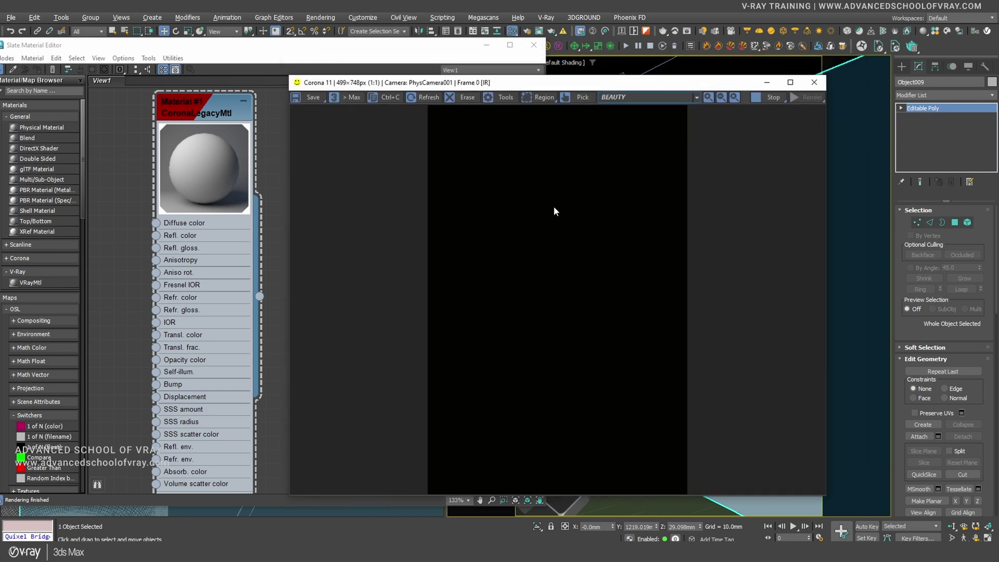
pyautogui.moveTo(290, 76); pyautogui.dragTo(363, 53)
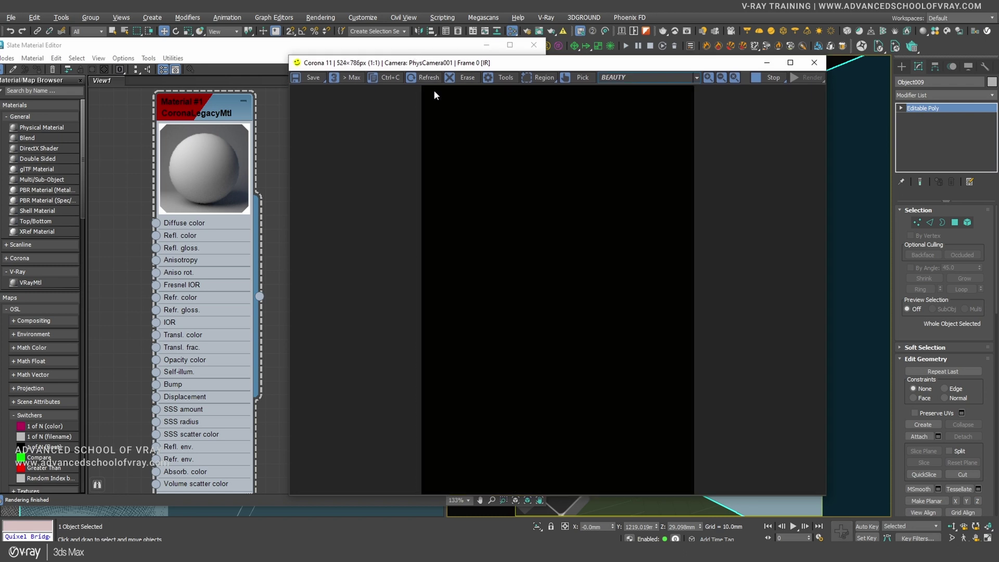
# Step: Set the wall material's reflection level to 1.0 and reflection glossiness to 0.86, and stop the interactive render
pyautogui.doubleClick(199, 112)
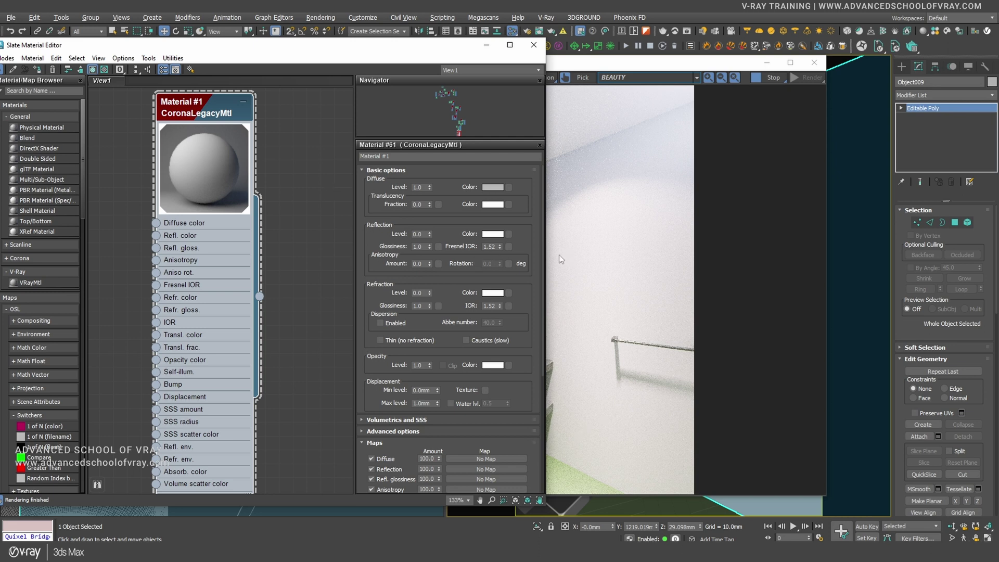
pyautogui.doubleClick(418, 234)
pyautogui.write('1')
pyautogui.press('Return')
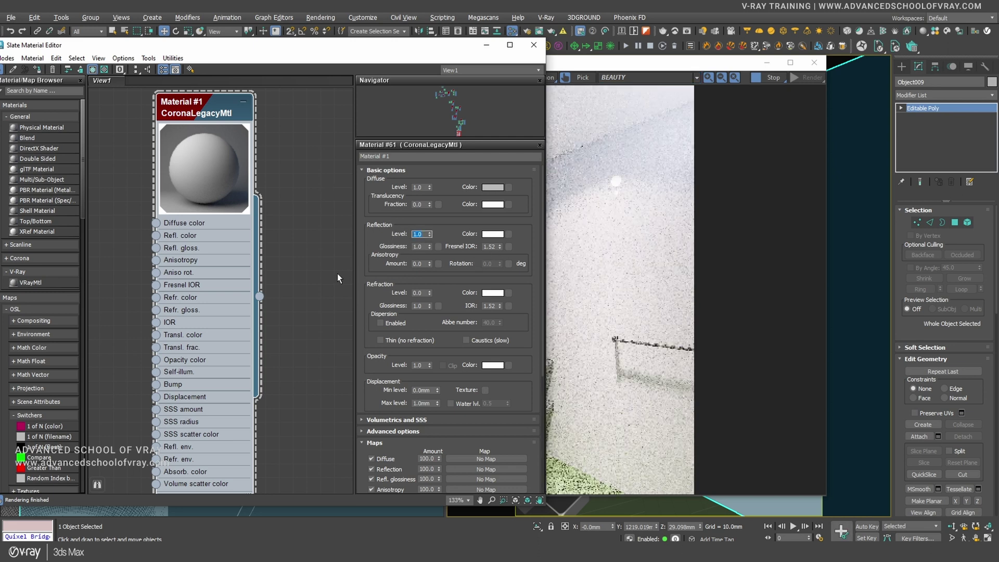
pyautogui.moveTo(423, 246); pyautogui.dragTo(385, 250)
pyautogui.write('.')
pyautogui.write('86')
pyautogui.press('Return')
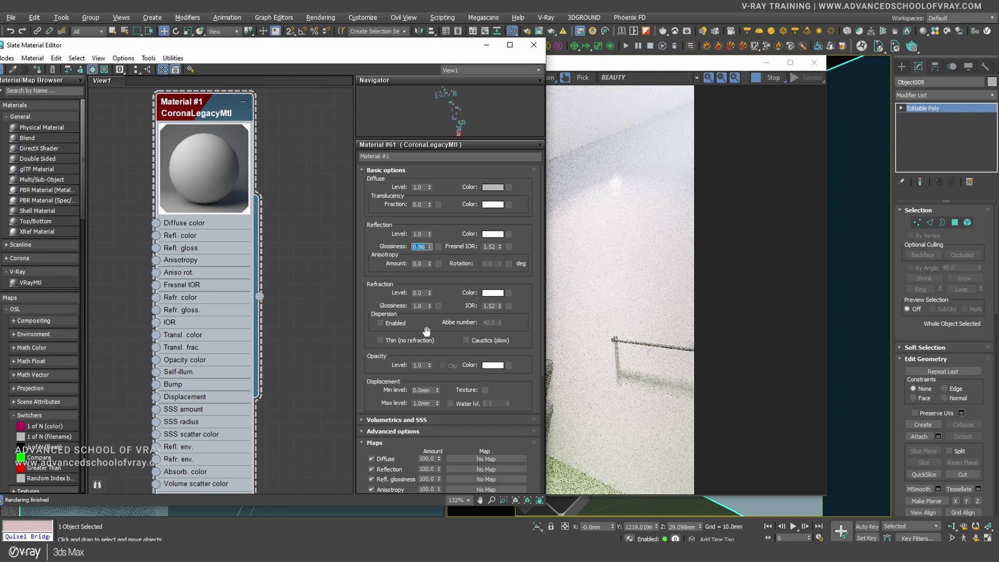
pyautogui.click(609, 263)
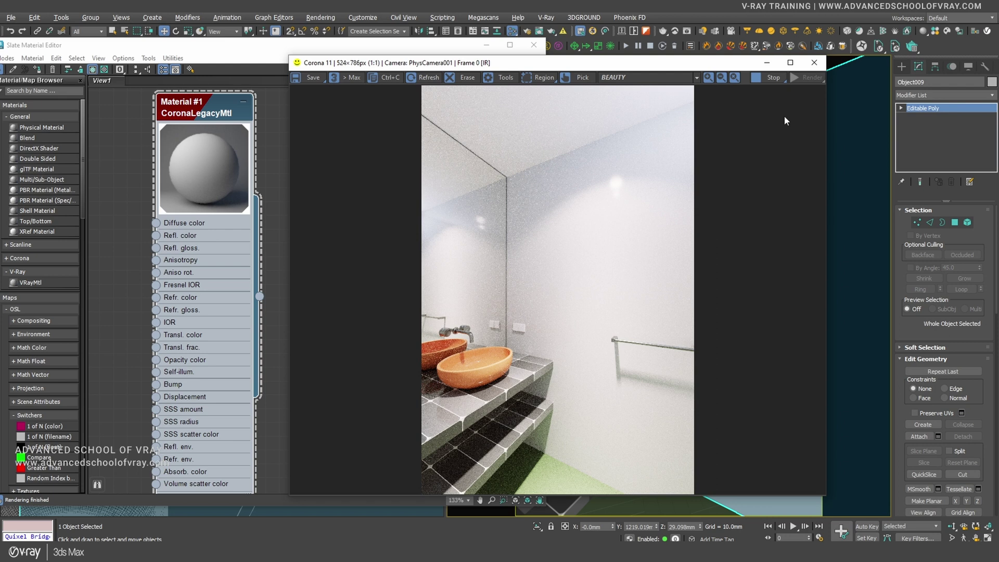
pyautogui.click(770, 77)
# Step: Add a CoronaTileMap and connect its output to the wall material's Diffuse color
pyautogui.moveTo(272, 45); pyautogui.dragTo(356, 46)
pyautogui.moveTo(254, 208); pyautogui.dragTo(347, 223, button='middle')
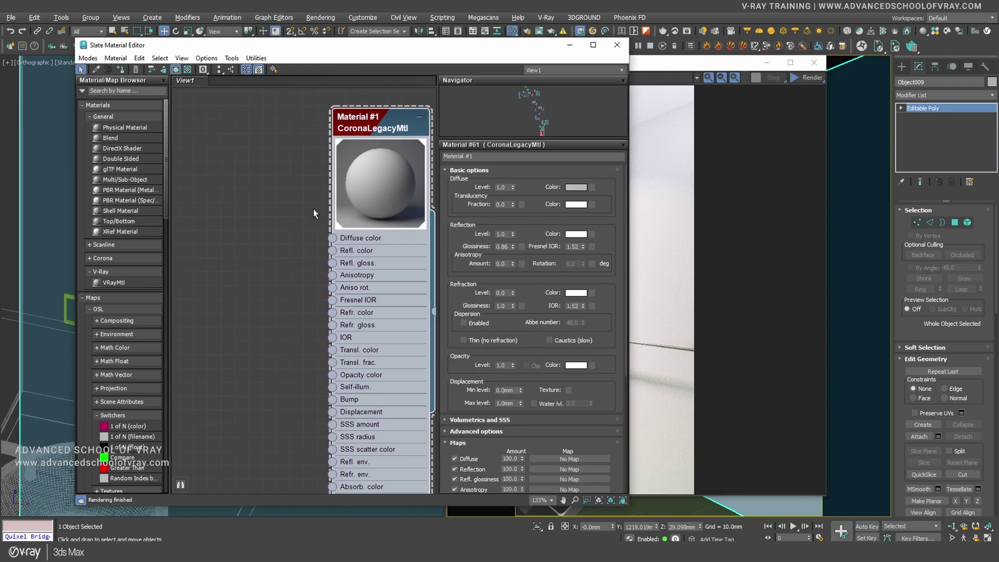
pyautogui.rightClick(218, 186)
pyautogui.moveTo(245, 203)
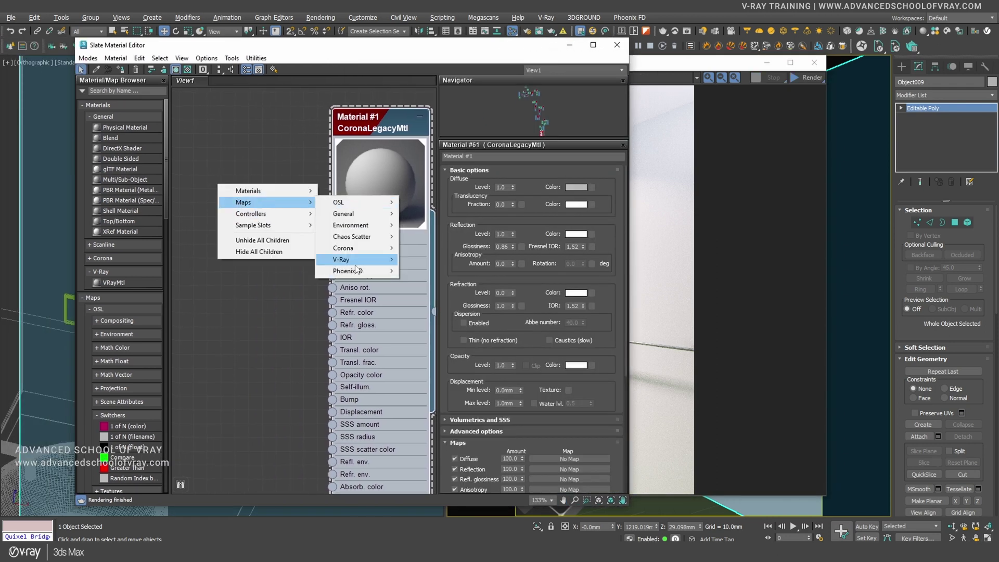
pyautogui.moveTo(368, 253)
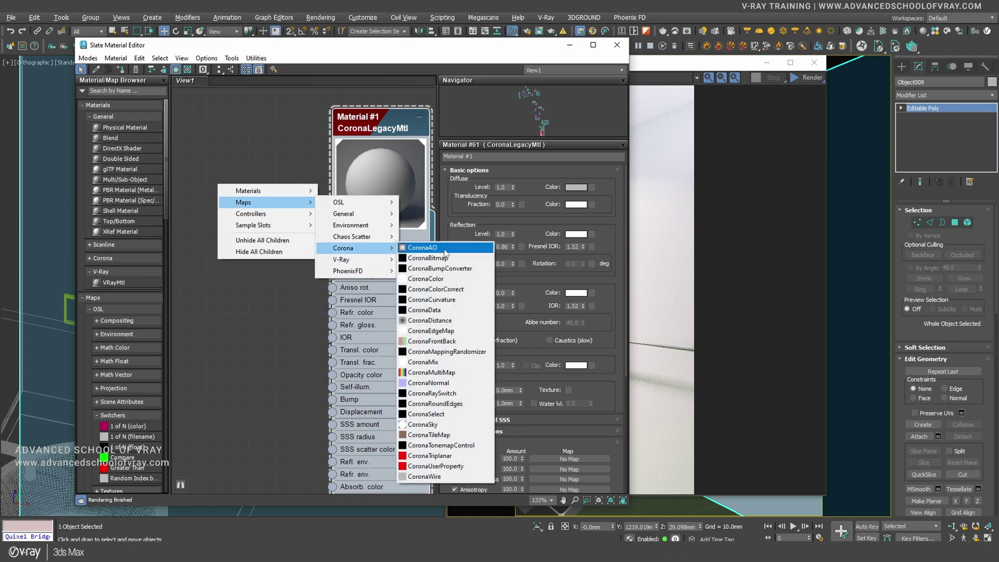
pyautogui.click(446, 435)
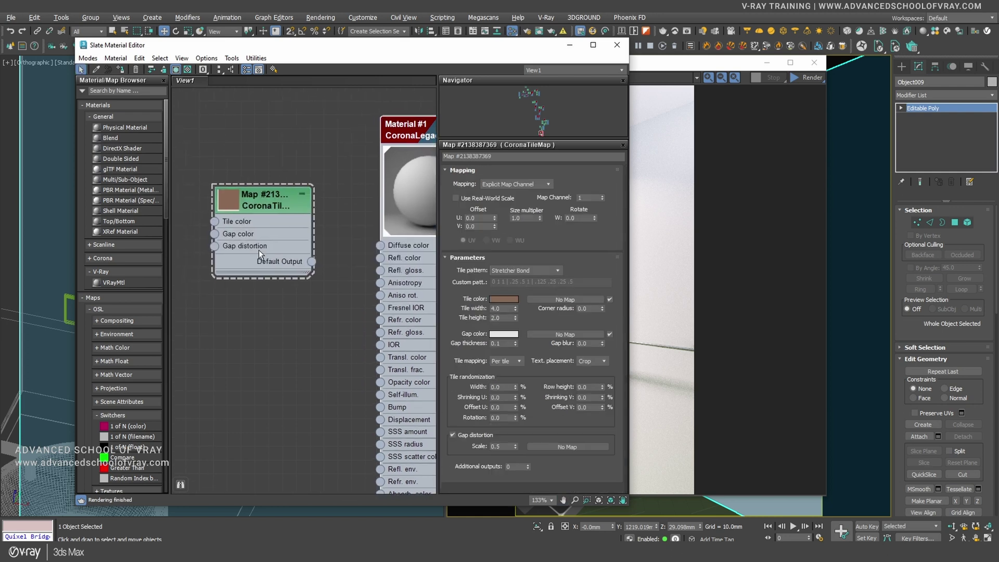
pyautogui.moveTo(284, 233); pyautogui.dragTo(381, 245)
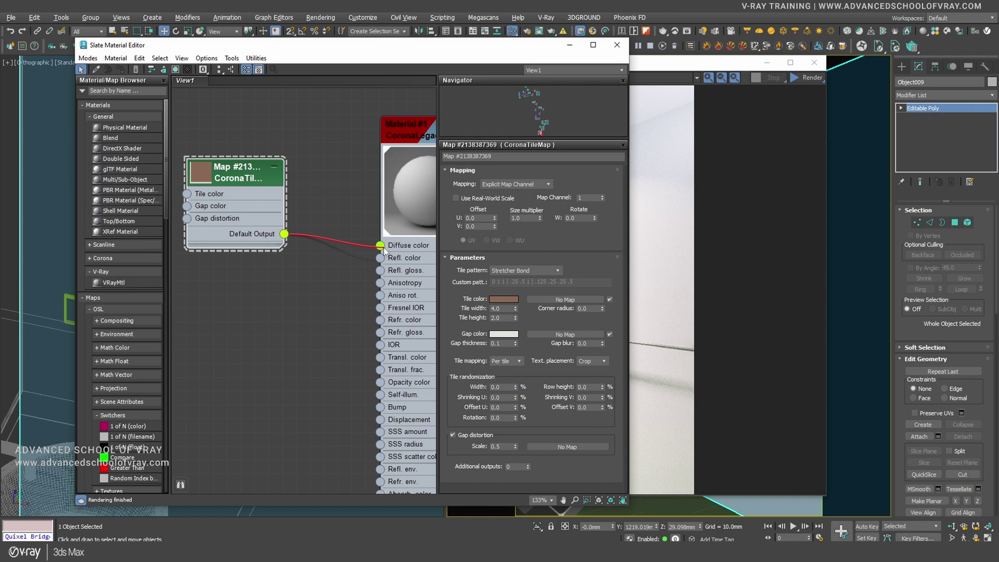
pyautogui.moveTo(344, 299); pyautogui.dragTo(301, 292, button='middle')
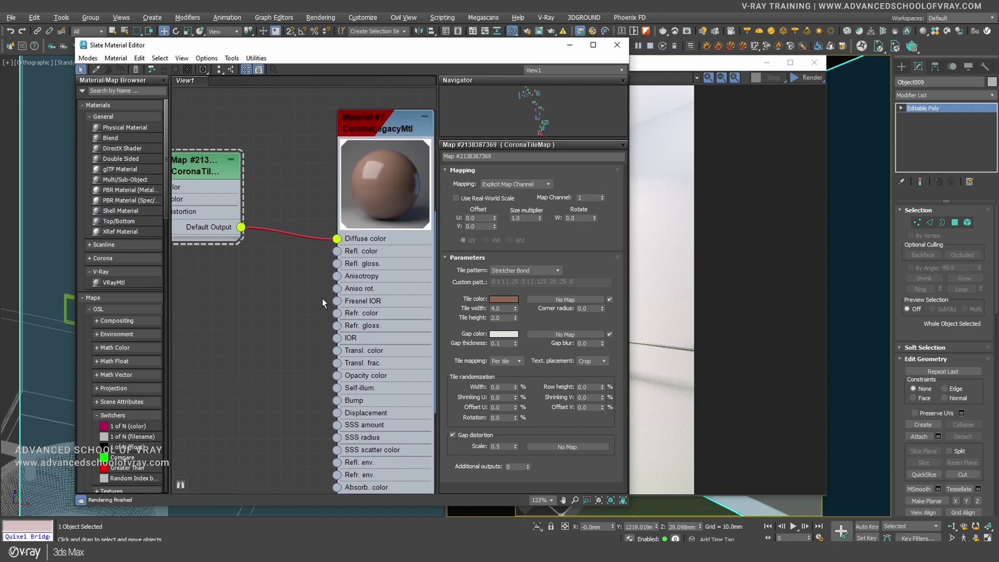
# Step: Render the wall interactively with the tile map and inspect its surface up close
pyautogui.click(801, 91)
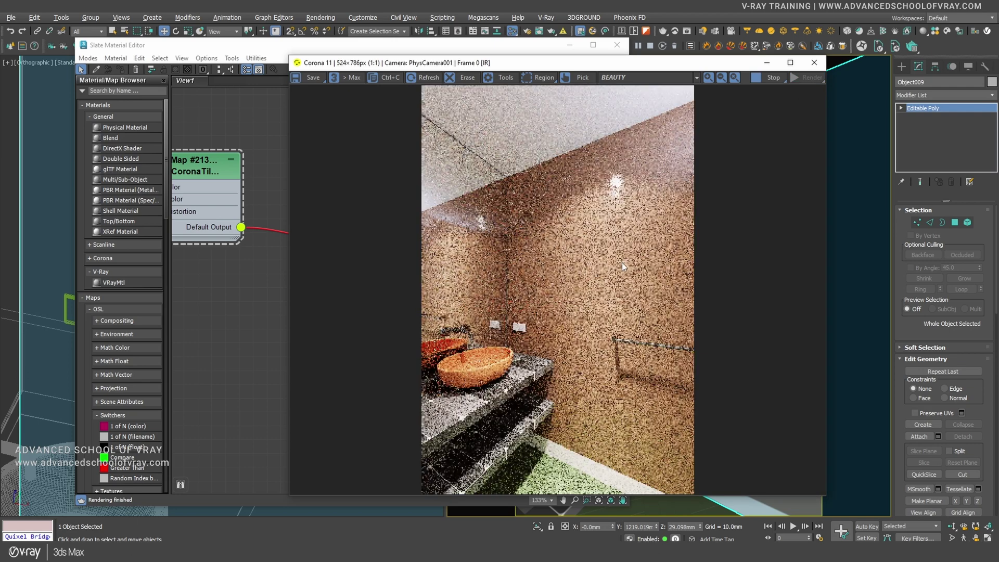
pyautogui.scroll(2, 622, 262)
pyautogui.scroll(-2, 600, 273)
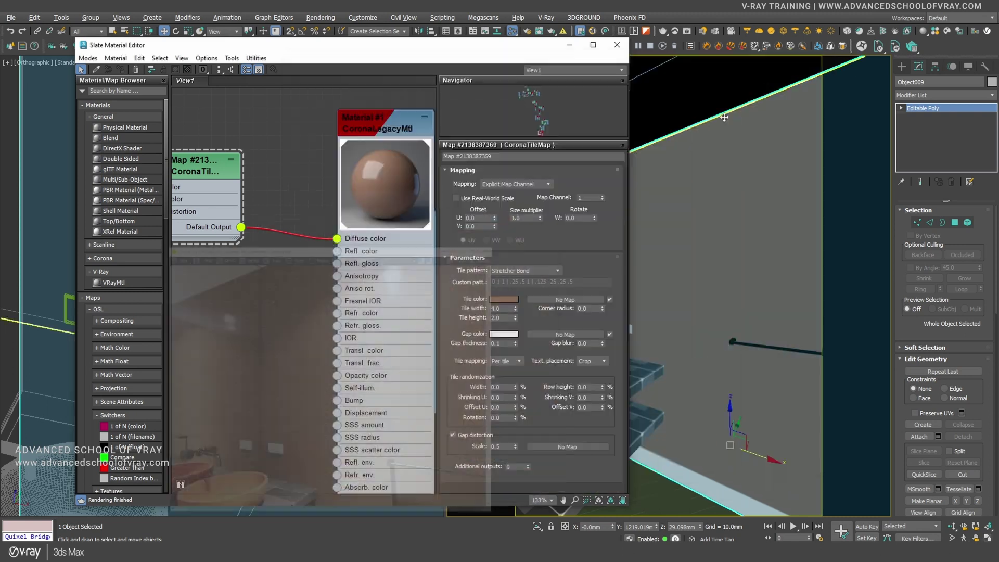
# Step: Add a UVW Map modifier to the wall with Box mapping and Real-World Map Size enabled
pyautogui.moveTo(357, 217); pyautogui.dragTo(377, 217, button='middle')
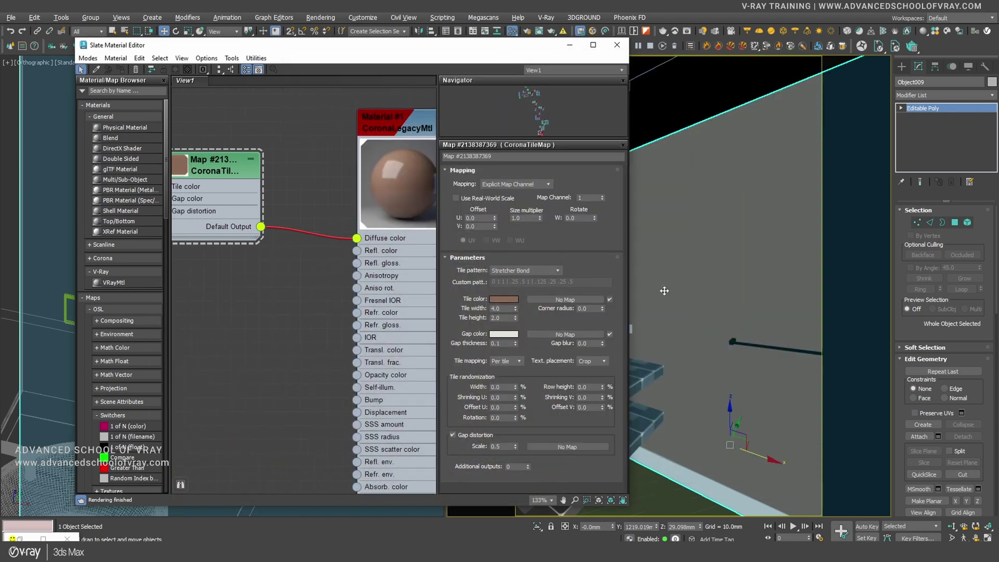
pyautogui.click(939, 94)
pyautogui.press('u')
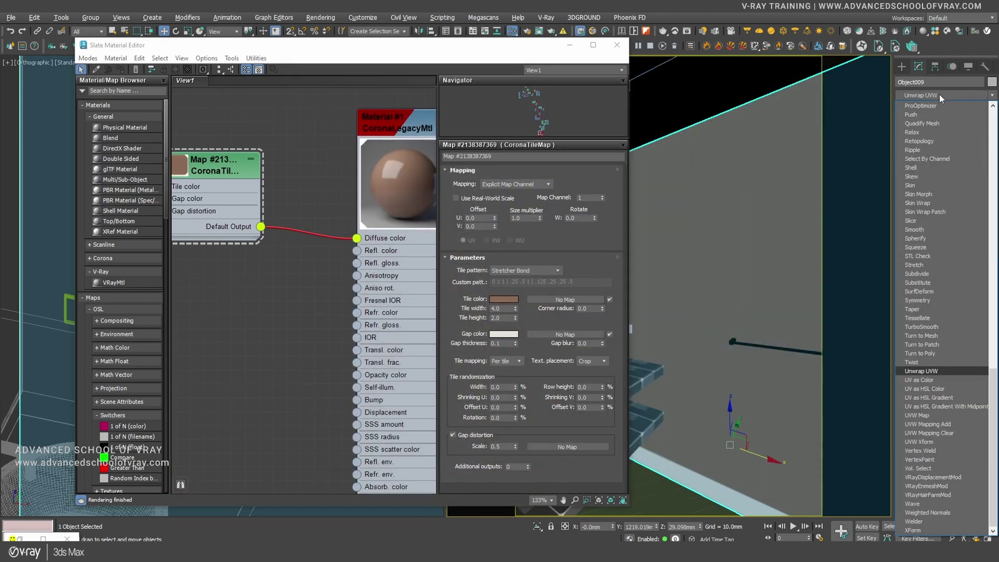
pyautogui.click(928, 414)
pyautogui.click(943, 270)
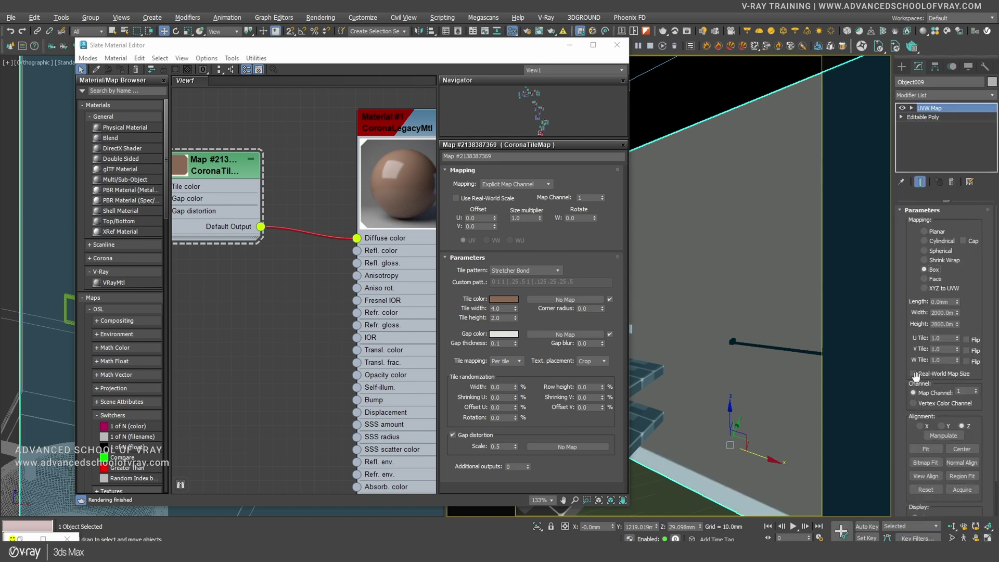
pyautogui.click(951, 374)
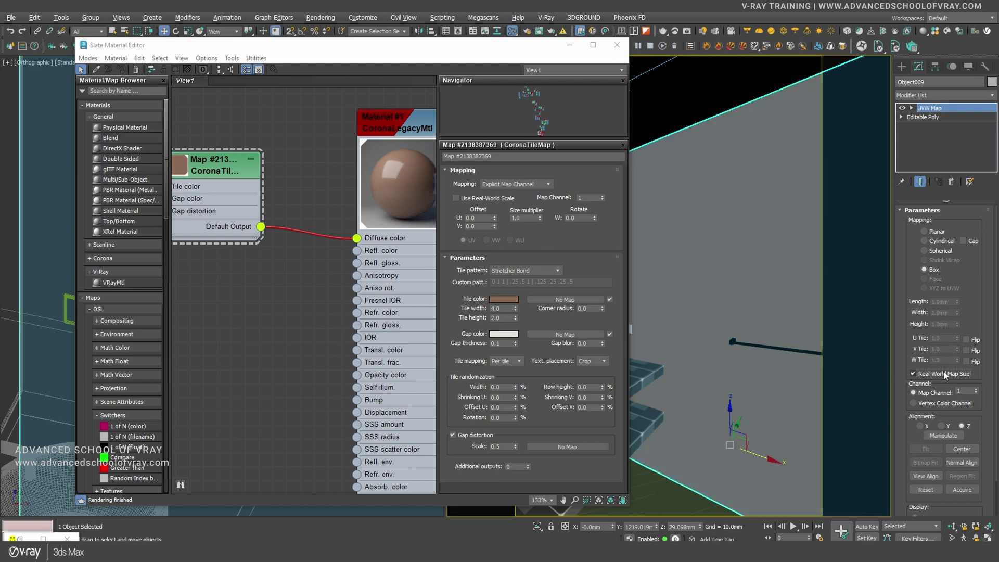
# Step: Enable Use Real-World Scale in the CoronaTileMap's mapping settings
pyautogui.moveTo(243, 279); pyautogui.dragTo(269, 284, button='middle')
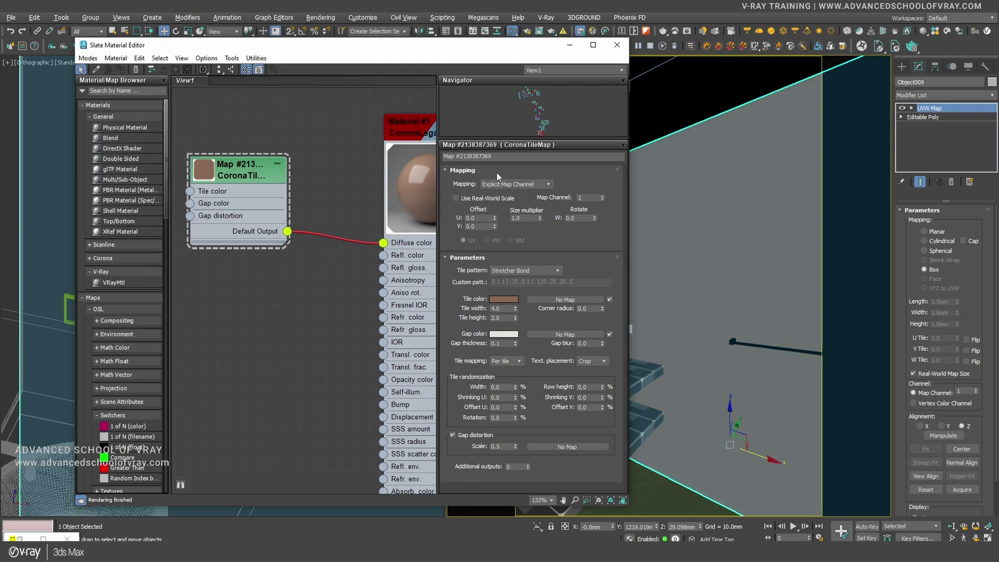
pyautogui.moveTo(246, 180); pyautogui.dragTo(273, 183)
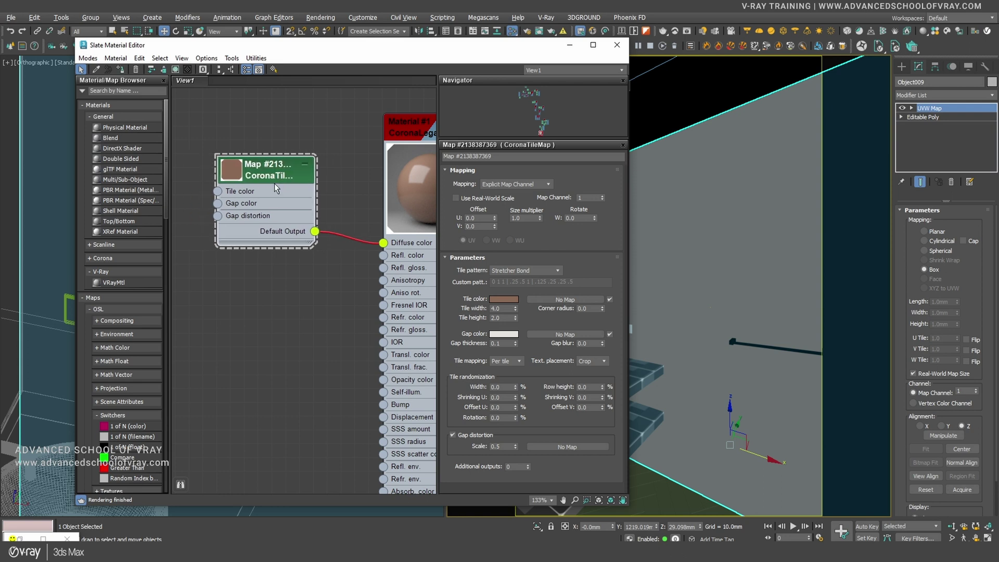
pyautogui.click(485, 197)
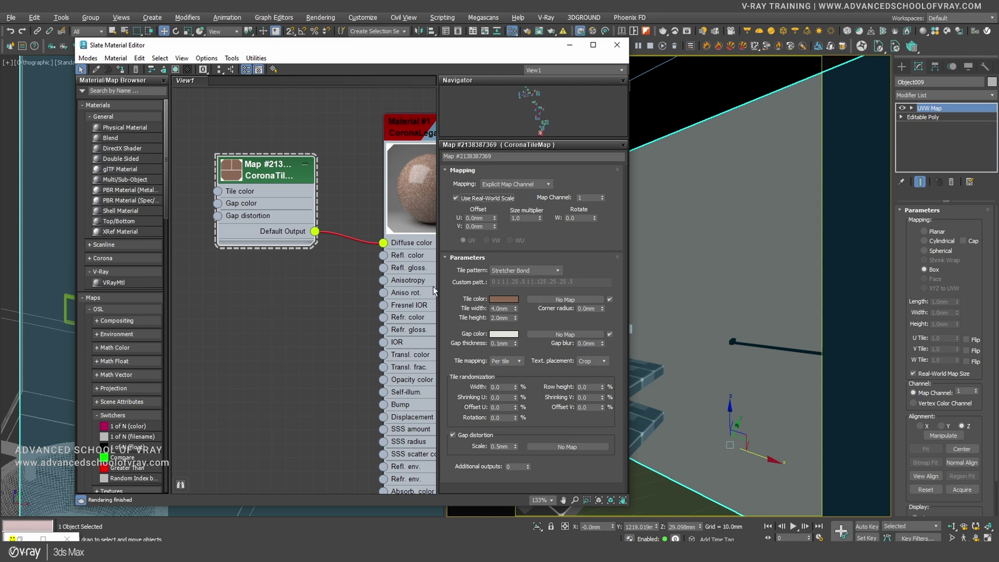
# Step: Reopen the Corona frame buffer, render interactively and examine the wall tiles at close range
pyautogui.rightClick(662, 152)
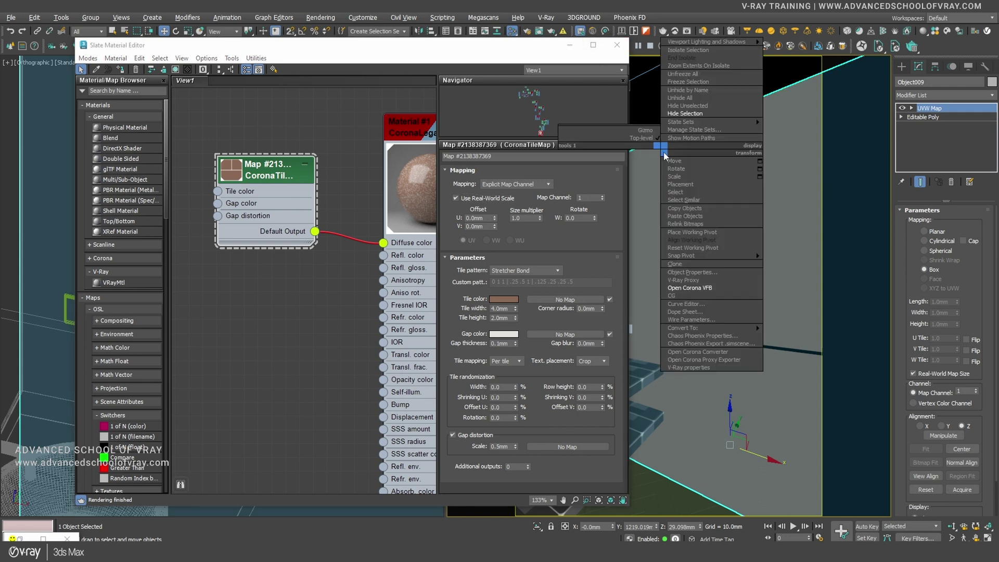
pyautogui.click(687, 288)
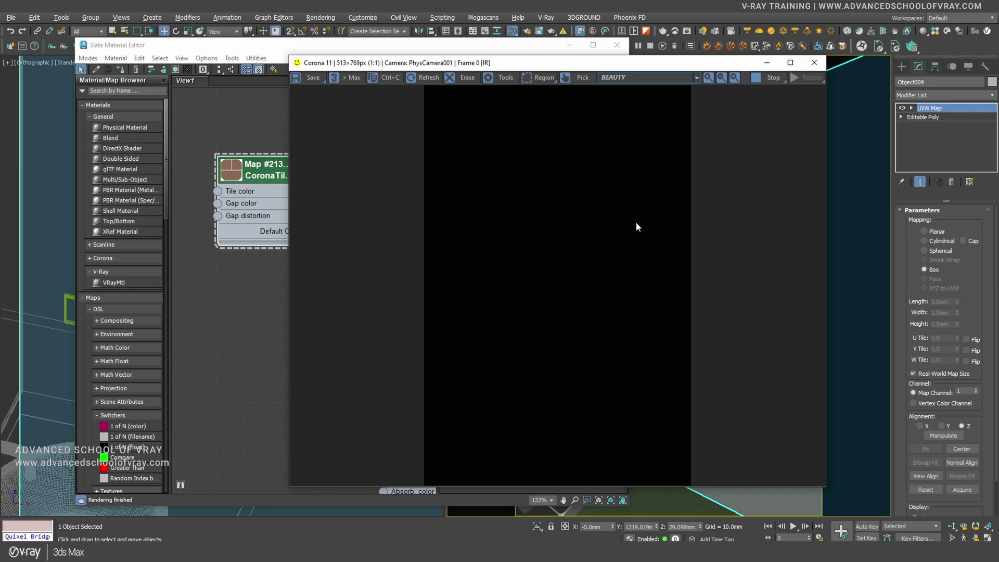
pyautogui.scroll(2, 627, 249)
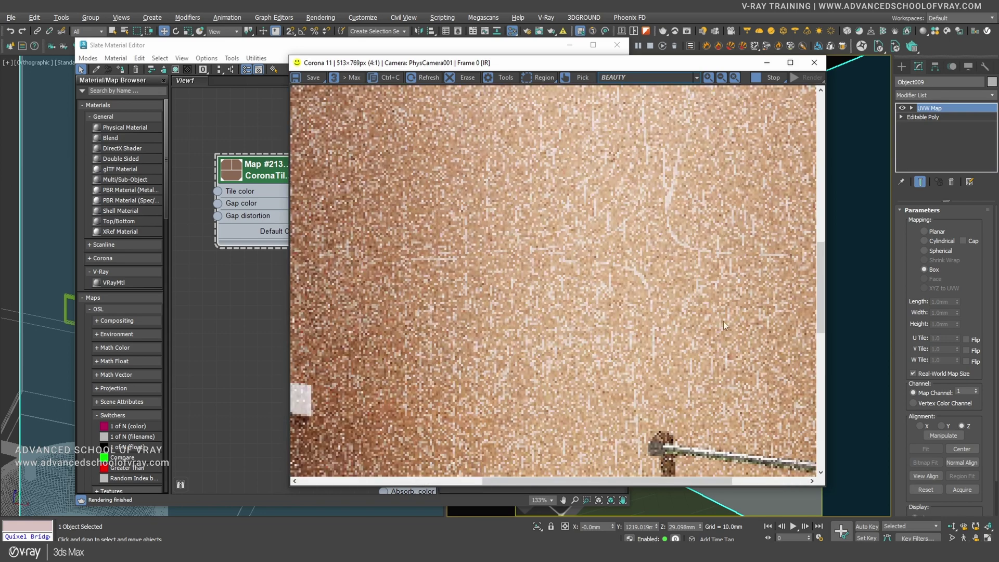
pyautogui.scroll(-2, 612, 302)
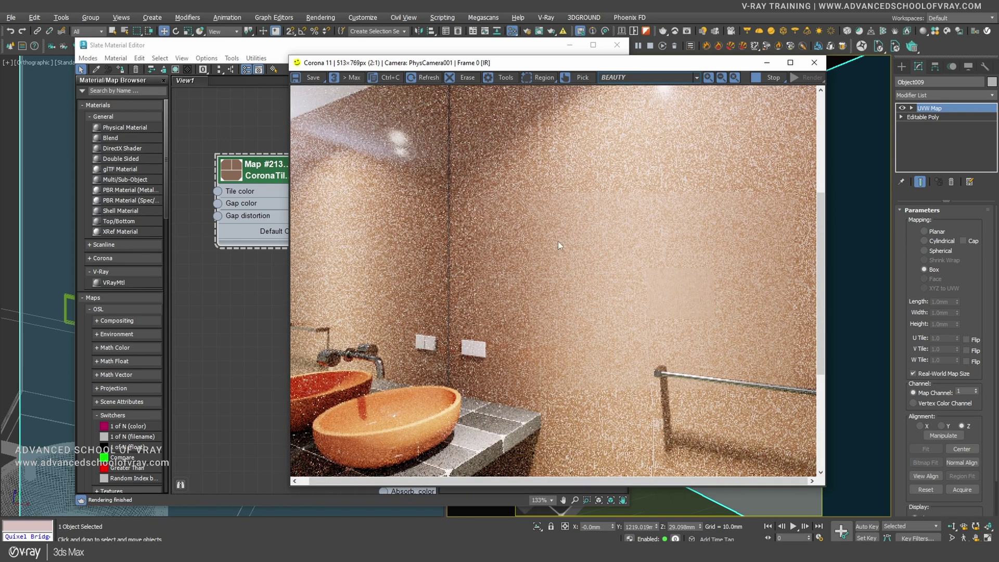
# Step: Try the Stack Bond pattern on the CoronaTileMap and switch its tile pattern to Custom pattern
pyautogui.click(269, 155)
pyautogui.moveTo(367, 375); pyautogui.dragTo(286, 310, button='middle')
pyautogui.moveTo(508, 309); pyautogui.dragTo(458, 313)
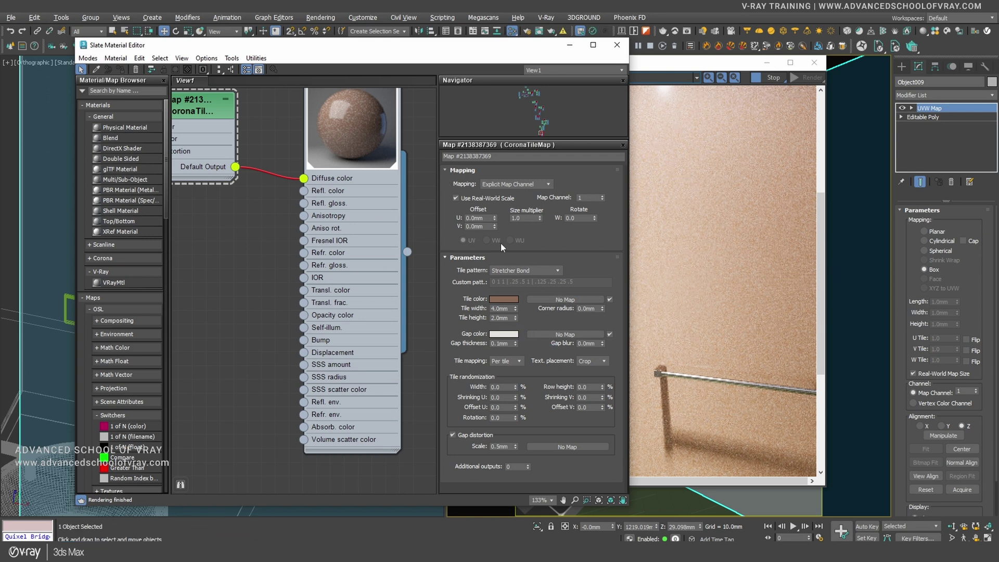
pyautogui.doubleClick(587, 197)
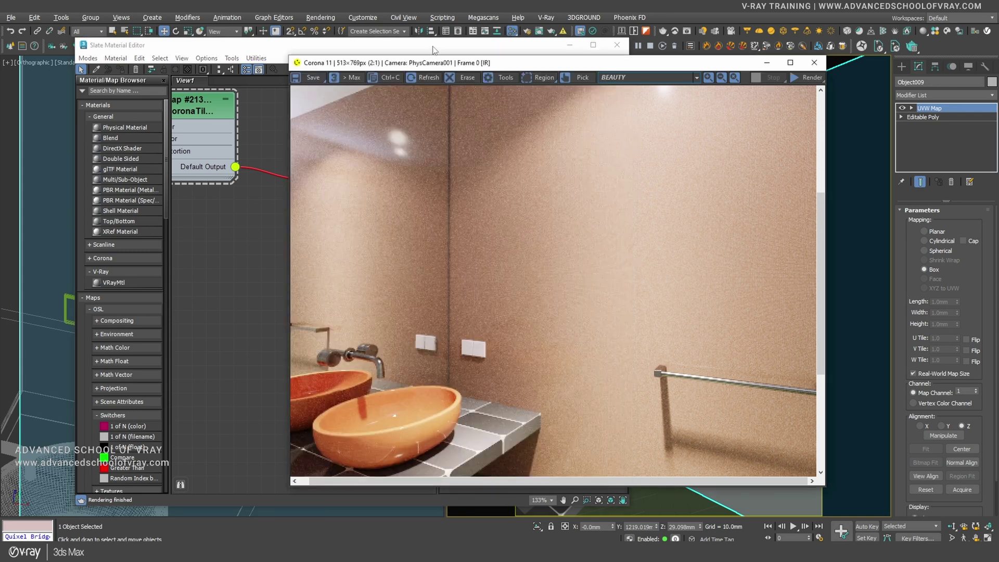
pyautogui.click(537, 325)
pyautogui.click(533, 270)
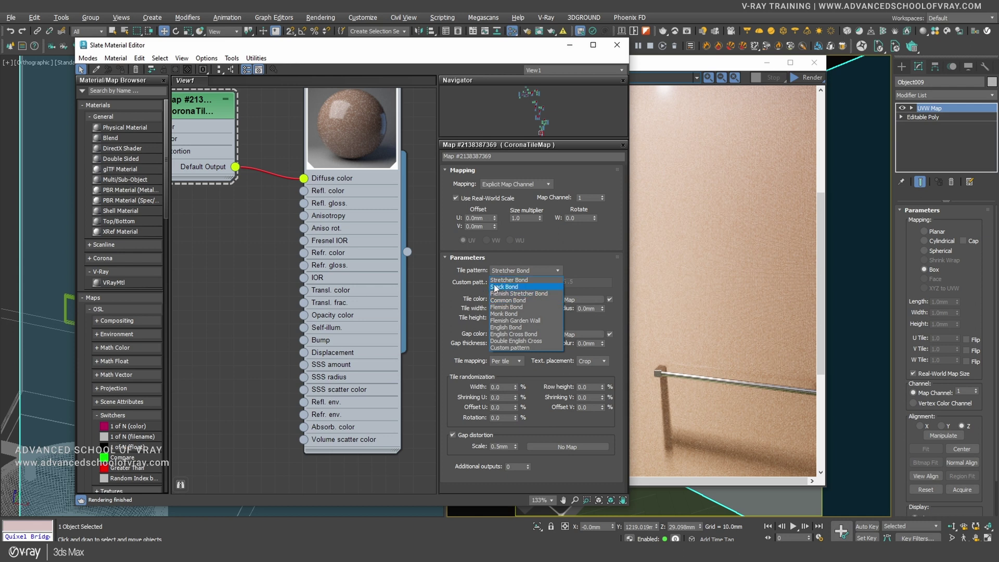
pyautogui.click(528, 287)
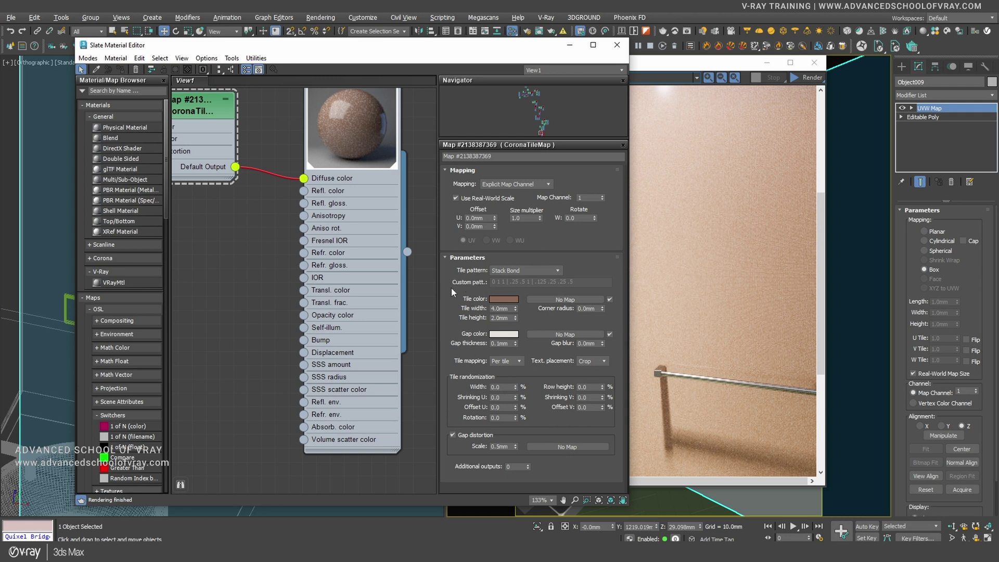
pyautogui.click(526, 272)
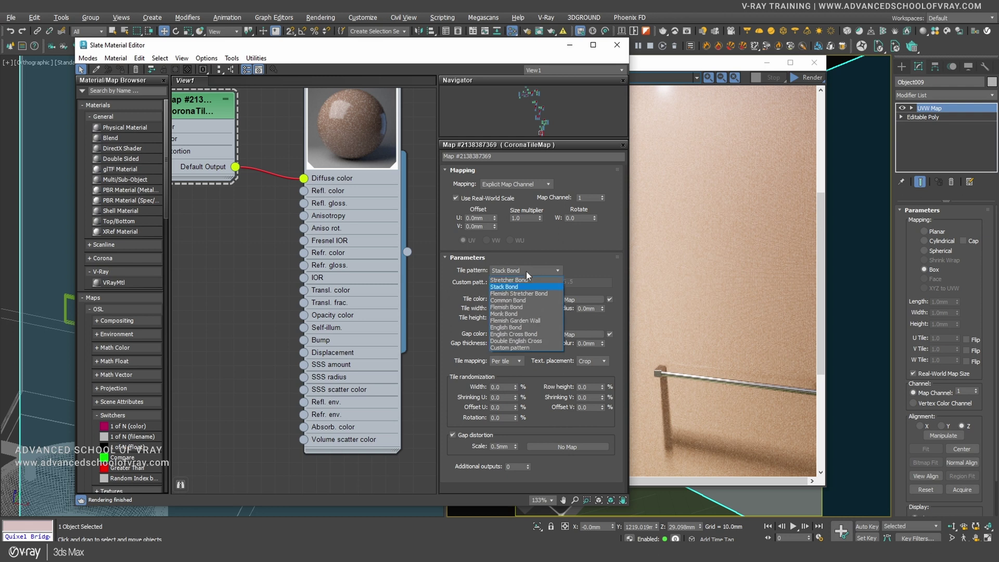
pyautogui.click(514, 347)
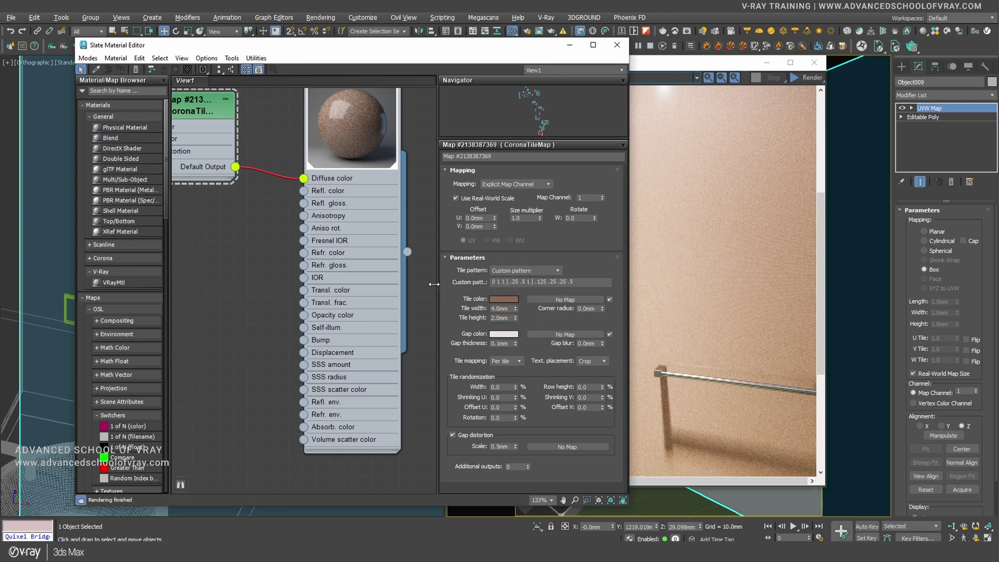
# Step: Set the CoronaTileMap's tile pattern back to Stack Bond and start the interactive render
pyautogui.moveTo(576, 282); pyautogui.dragTo(475, 283)
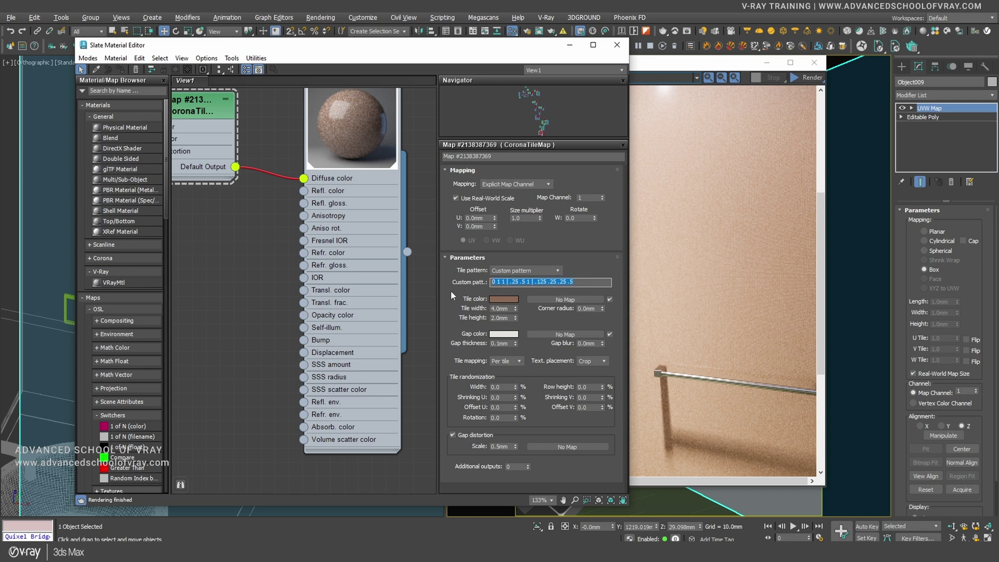
pyautogui.click(457, 283)
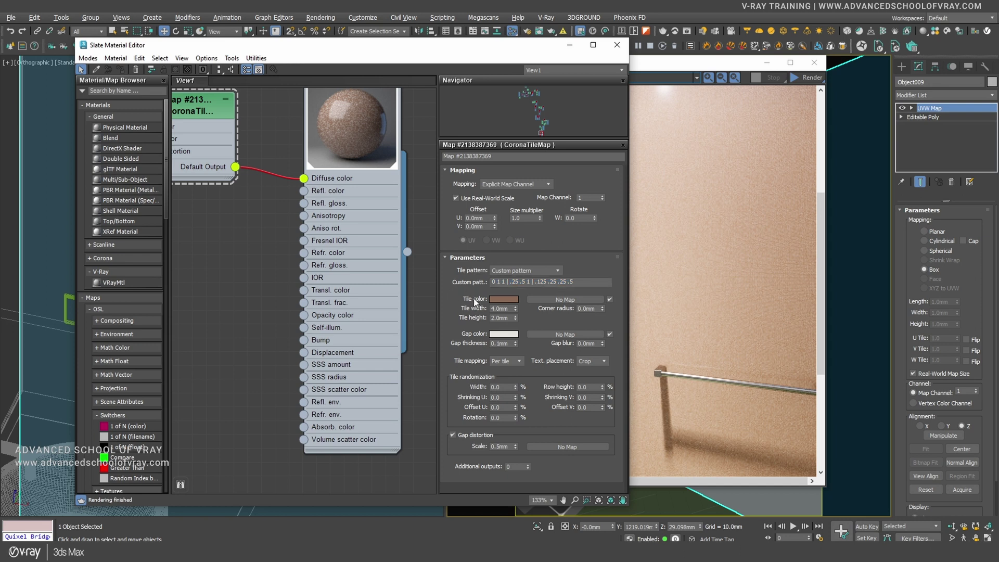
pyautogui.moveTo(584, 283); pyautogui.dragTo(431, 299)
pyautogui.click(559, 270)
pyautogui.click(510, 286)
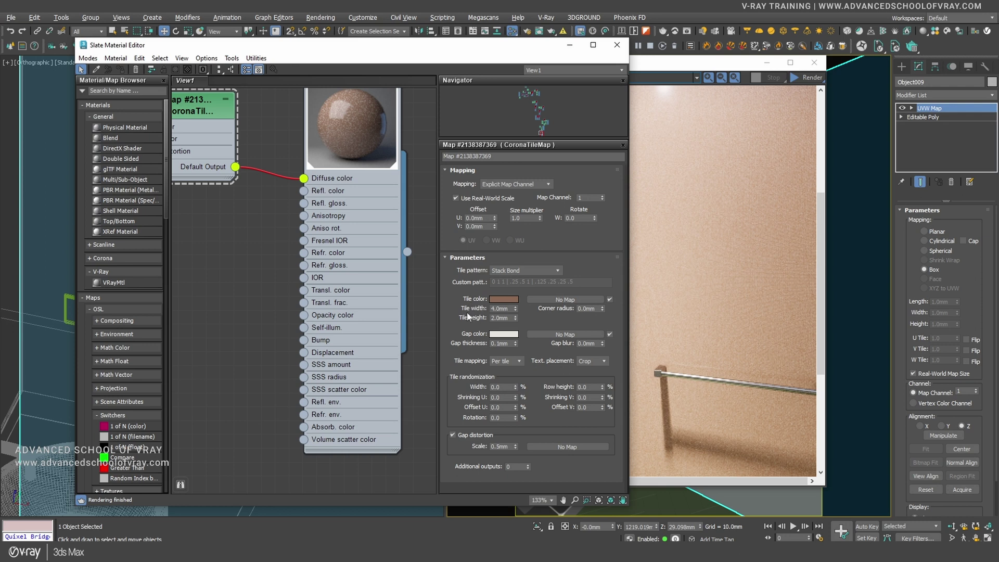
pyautogui.click(805, 79)
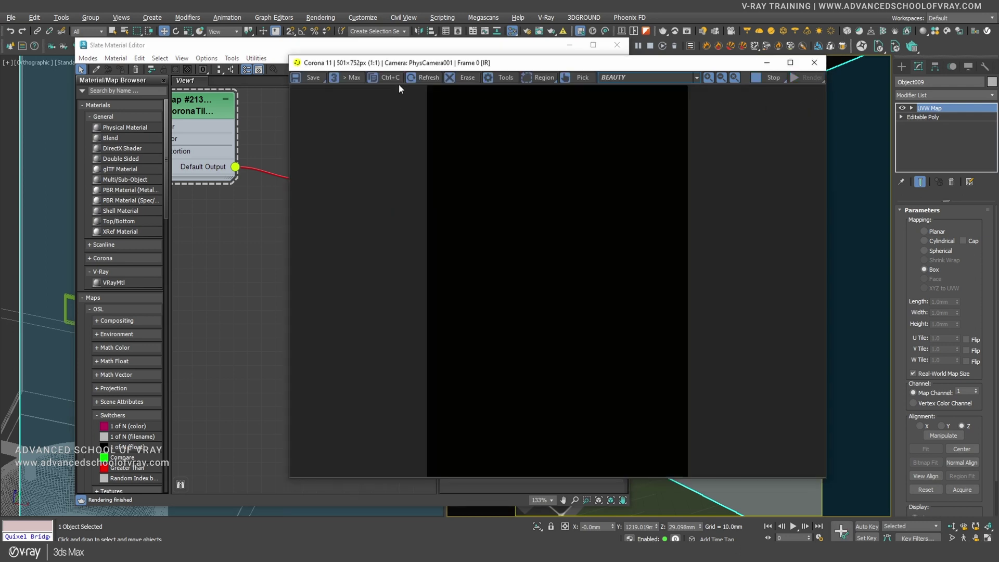
# Step: Try a dark red tile color on the CoronaTileMap and discard the color change
pyautogui.click(446, 54)
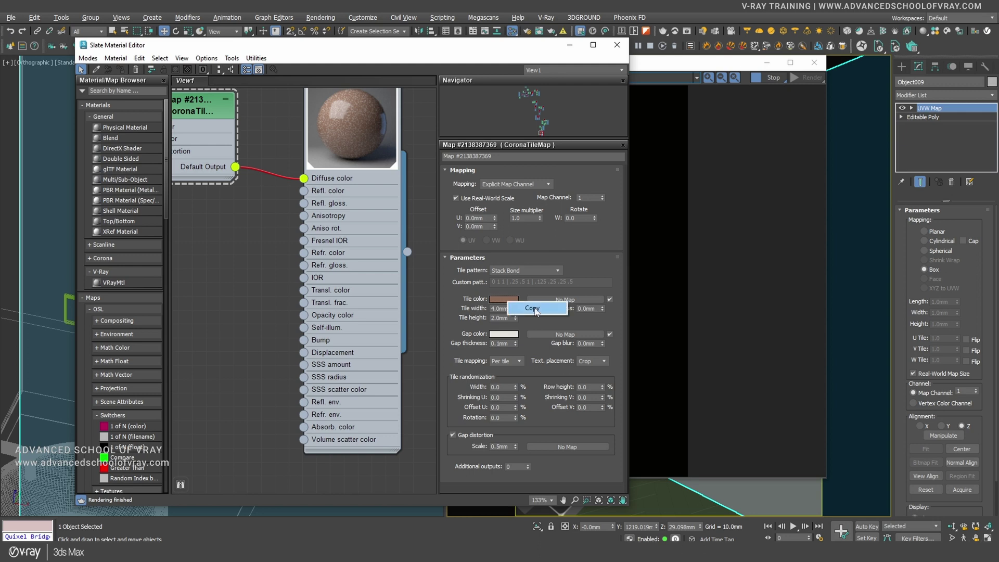
pyautogui.click(508, 300)
pyautogui.moveTo(352, 245); pyautogui.dragTo(357, 264)
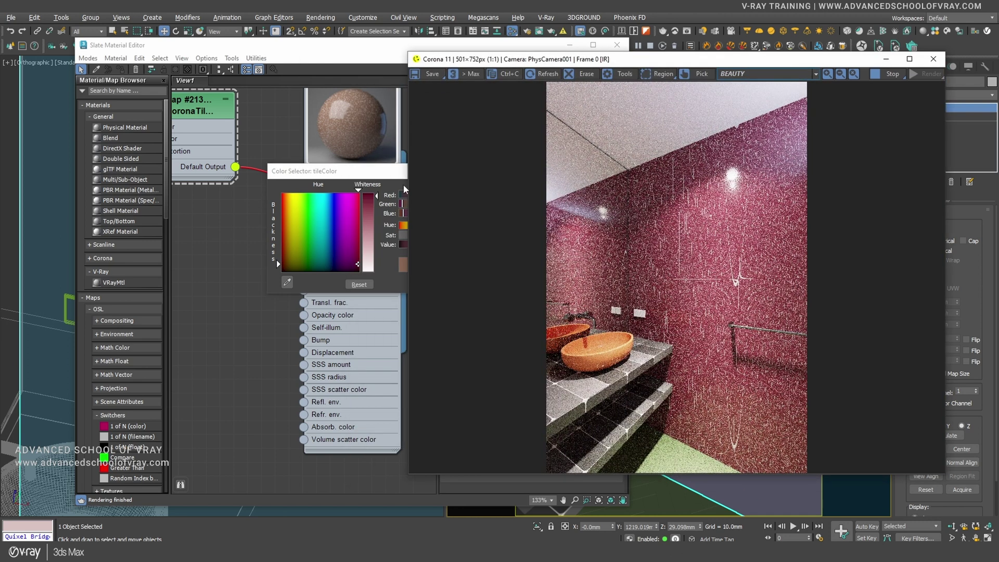
pyautogui.moveTo(375, 175); pyautogui.dragTo(316, 175)
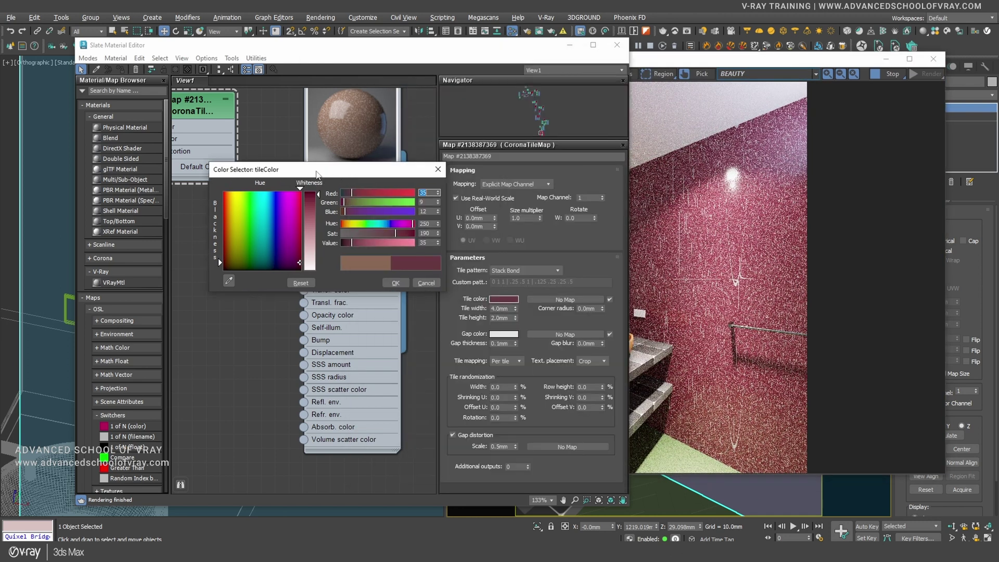
pyautogui.click(426, 282)
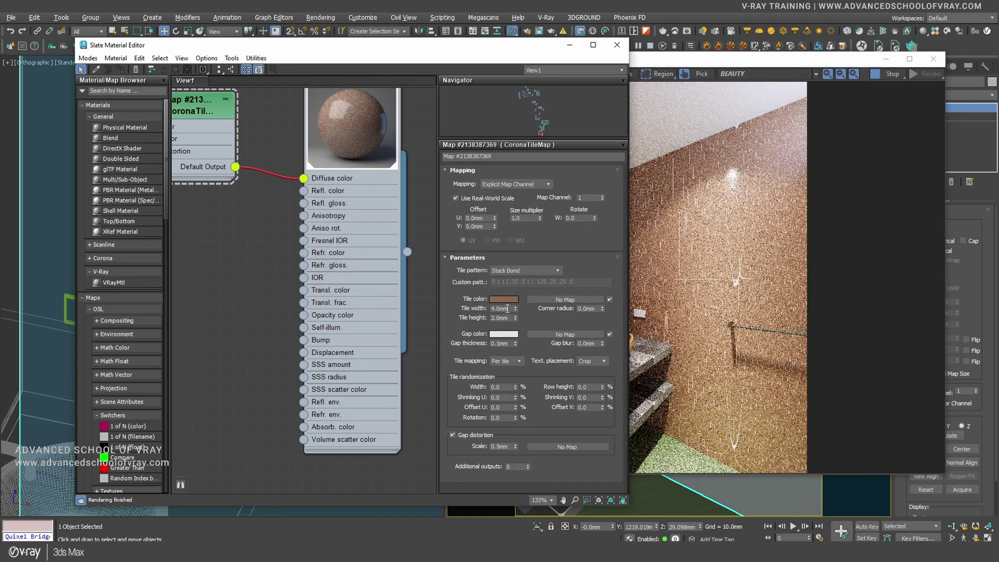
# Step: Set the tile width to 300 mm and tile height to 150 mm, checking the wall in the render
pyautogui.click(508, 308)
pyautogui.press('Tab')
pyautogui.click(508, 309)
pyautogui.write('3')
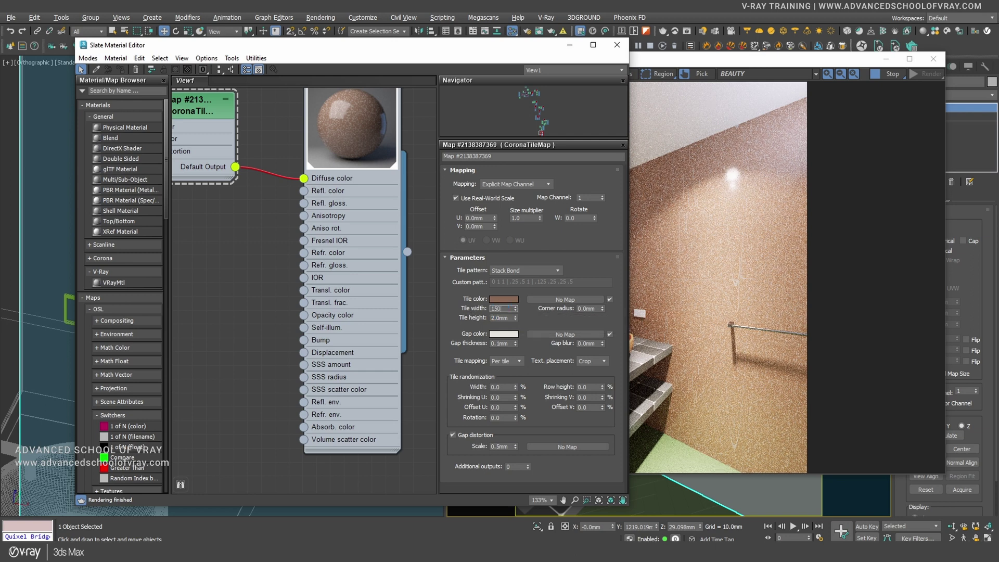
pyautogui.write('00')
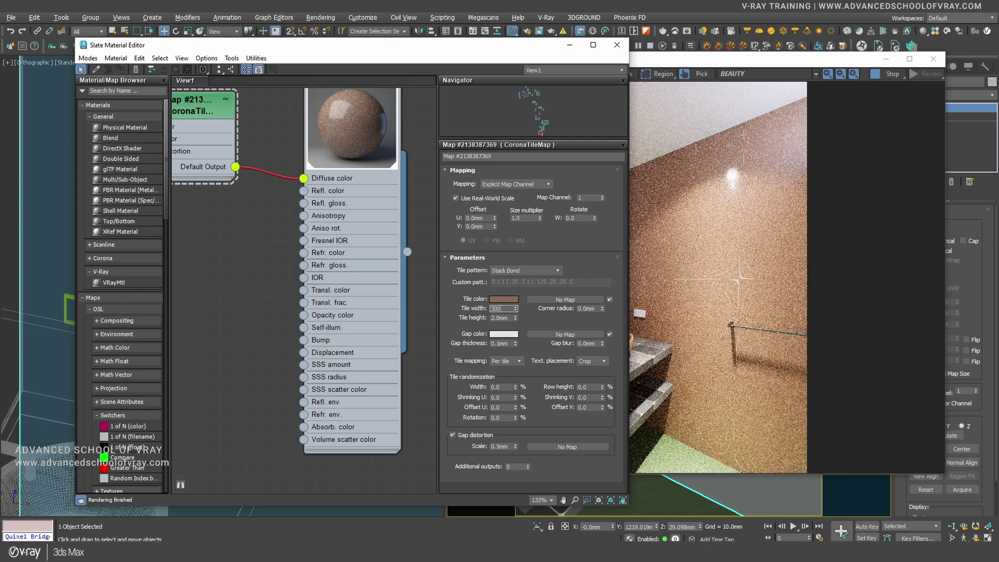
pyautogui.press('Tab')
pyautogui.write('150')
pyautogui.press('Return')
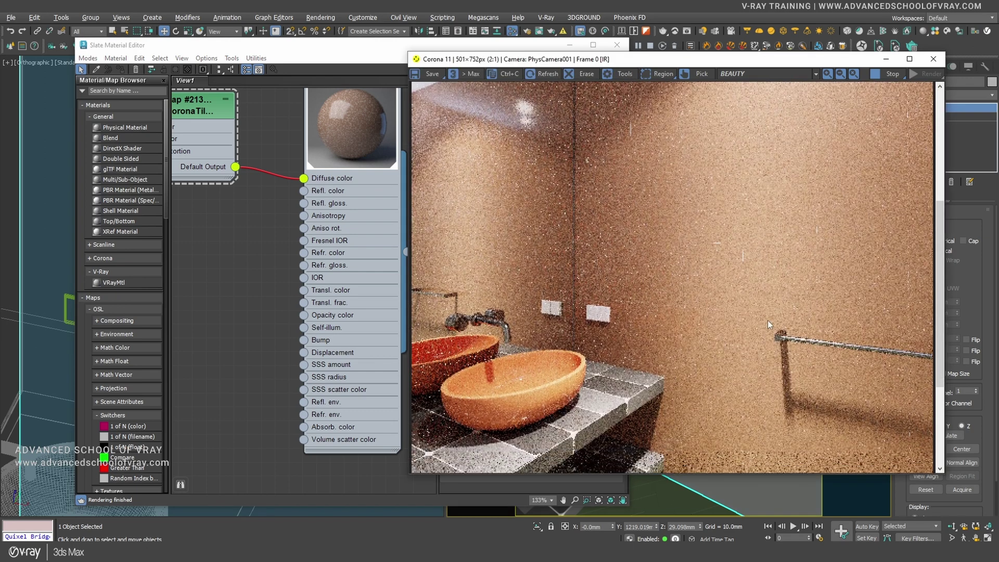
pyautogui.scroll(3, 767, 320)
pyautogui.scroll(-3, 631, 319)
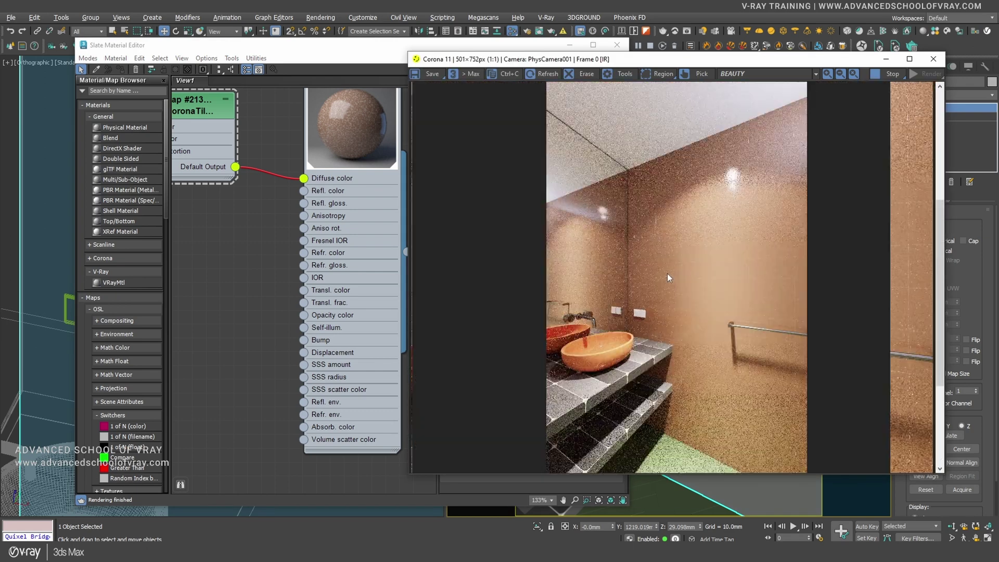
pyautogui.scroll(3, 747, 287)
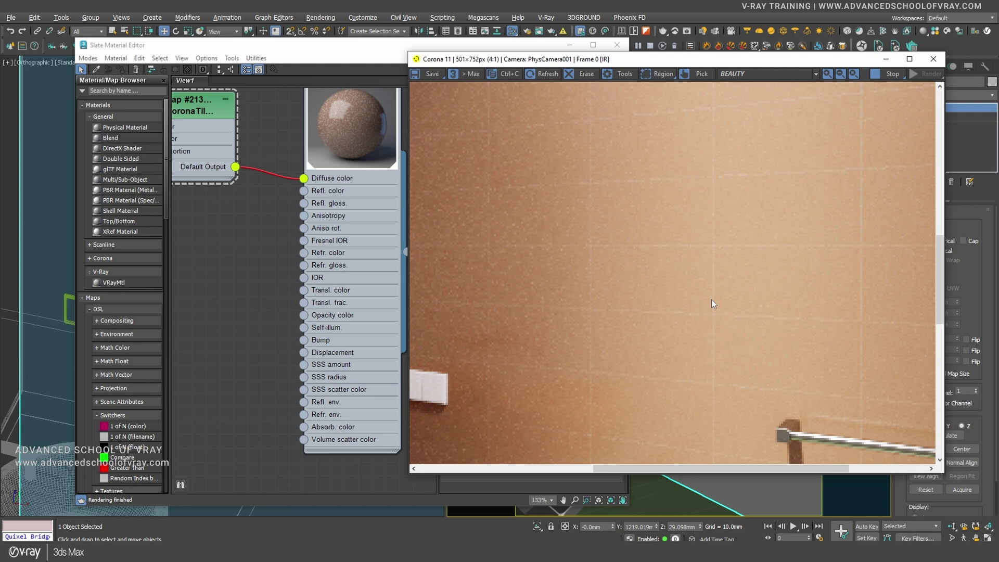
pyautogui.scroll(-2, 710, 299)
pyautogui.scroll(1, 723, 302)
# Step: Try yellow and black as the tile gap color, check the render and discard the change
pyautogui.click(353, 51)
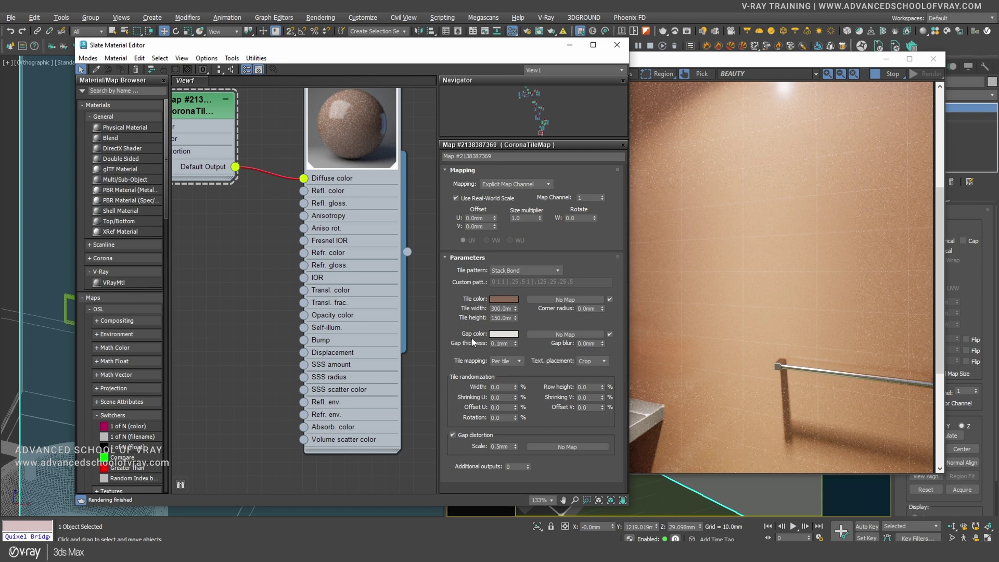
pyautogui.click(500, 335)
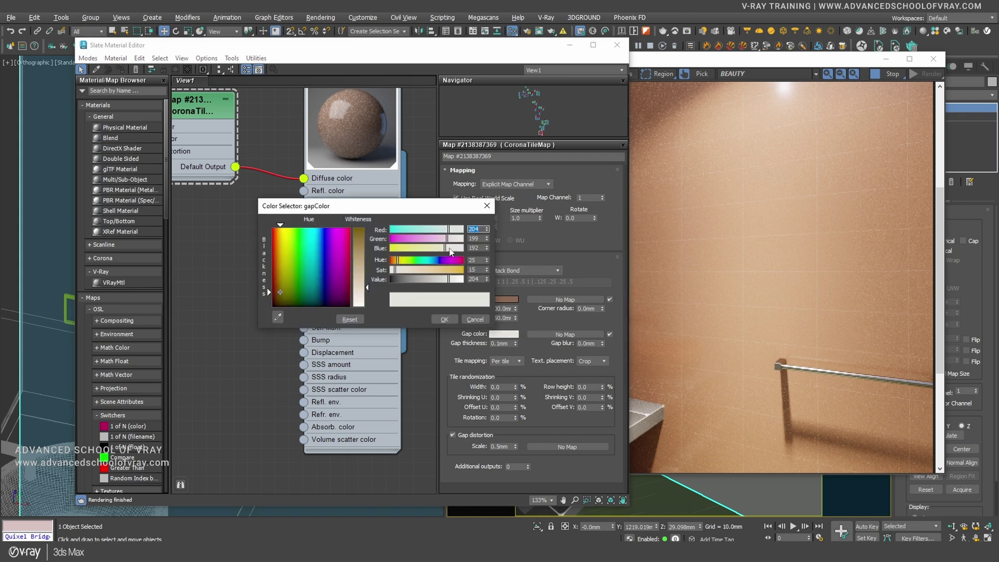
pyautogui.moveTo(446, 270); pyautogui.dragTo(507, 294)
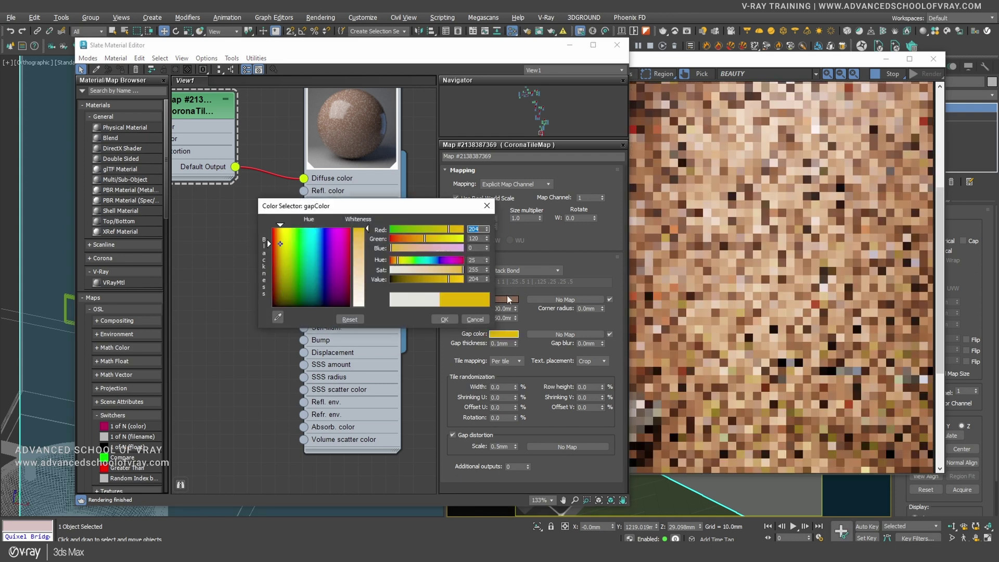
pyautogui.moveTo(320, 248); pyautogui.dragTo(339, 256)
pyautogui.moveTo(268, 256); pyautogui.dragTo(268, 307)
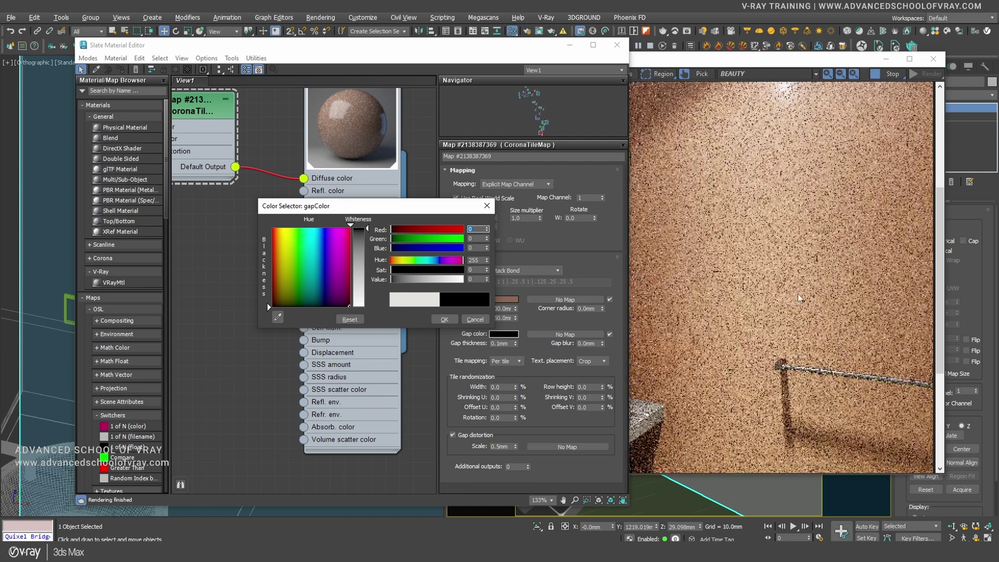
pyautogui.click(803, 303)
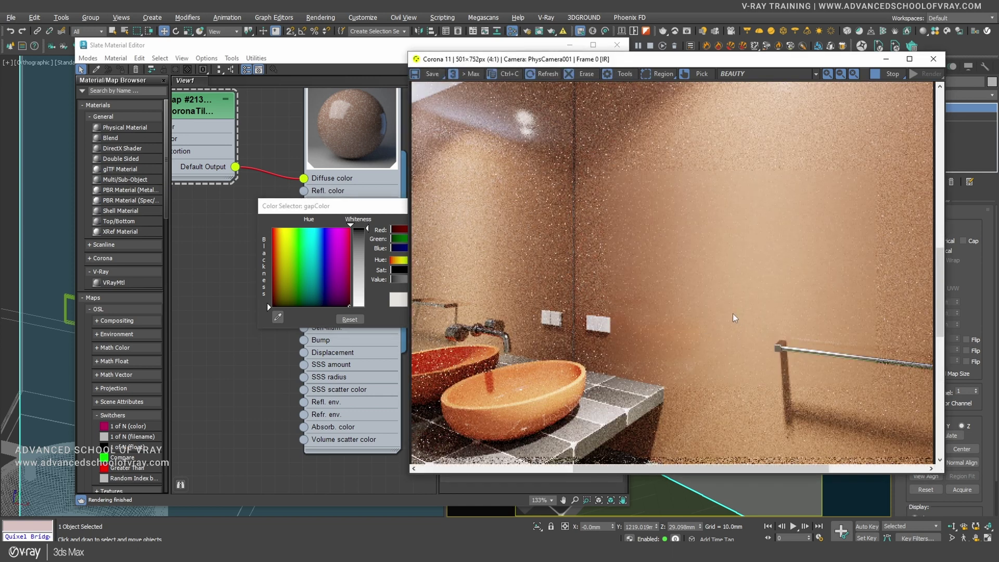
pyautogui.click(365, 214)
pyautogui.click(475, 319)
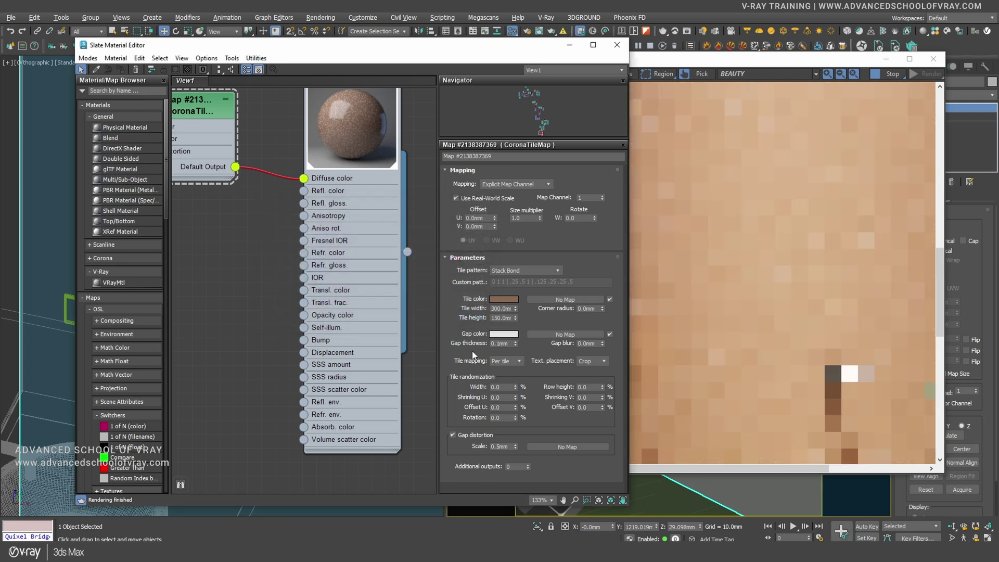
# Step: Set the CoronaTileMap's gap thickness to 3 mm
pyautogui.doubleClick(508, 344)
pyautogui.write('3')
pyautogui.press('Return')
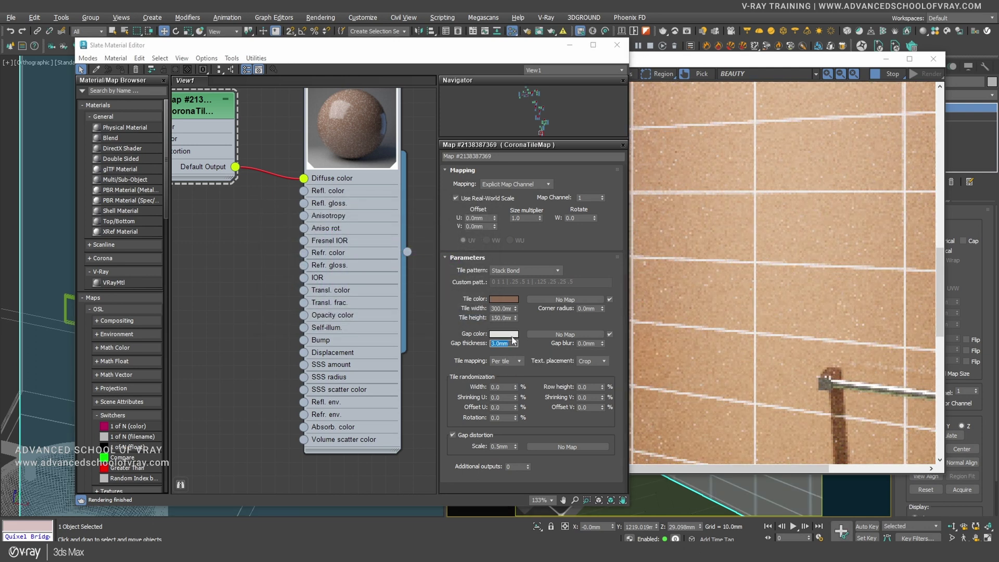
# Step: Try a bright pink gap color, check the grout lines in the render and discard the color
pyautogui.click(503, 334)
pyautogui.click(345, 235)
pyautogui.click(360, 230)
pyautogui.click(373, 233)
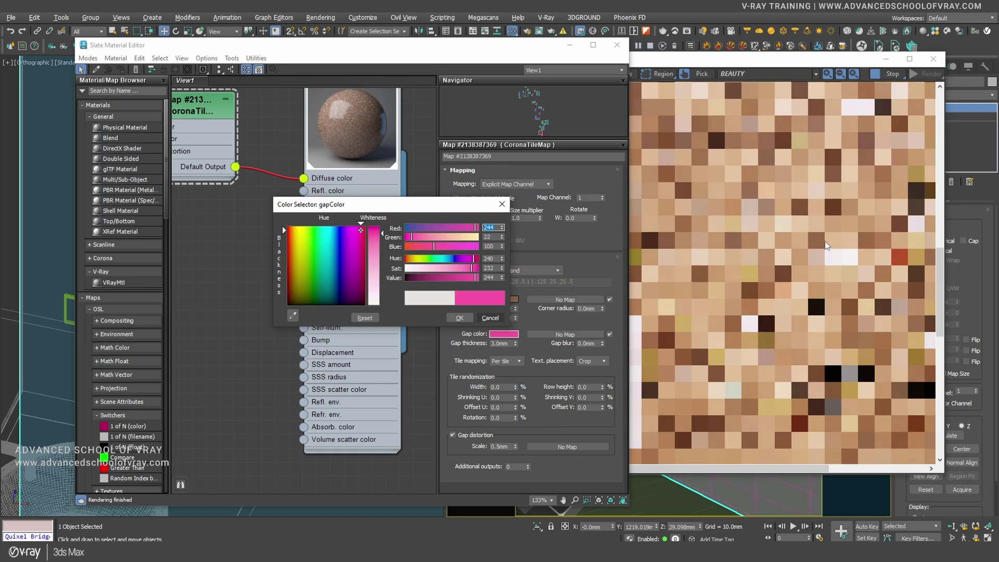
pyautogui.moveTo(847, 337); pyautogui.dragTo(773, 302, button='middle')
pyautogui.scroll(-1, 772, 301)
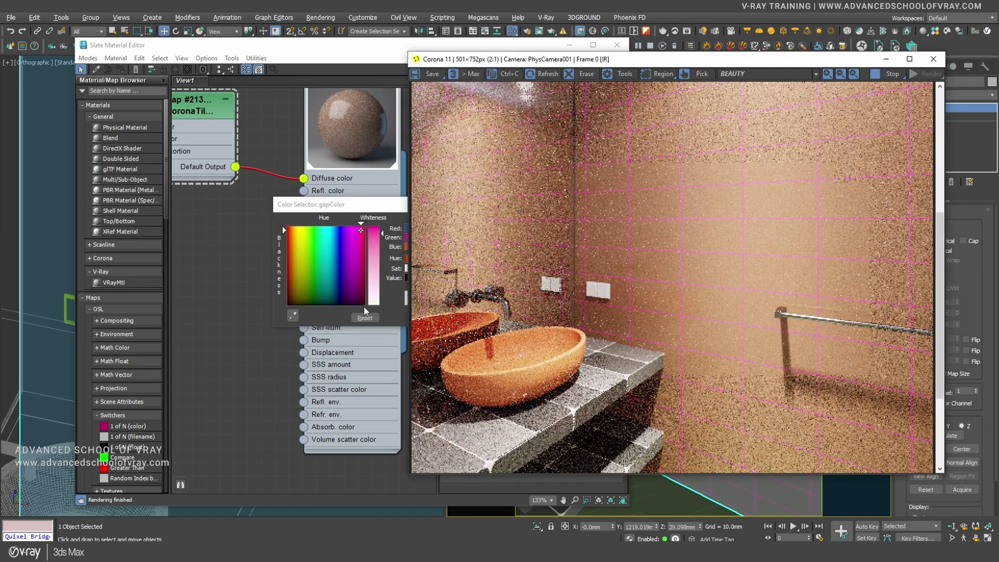
pyautogui.click(393, 297)
pyautogui.click(497, 319)
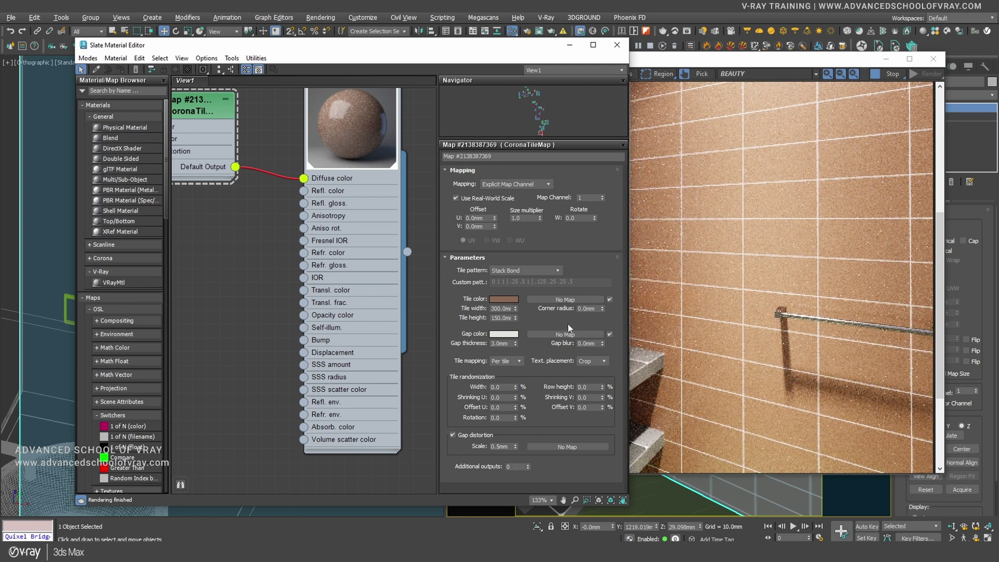
# Step: Try tile corner radii of 22 mm and 60 mm and examine the rounded tiles in the render
pyautogui.click(589, 309)
pyautogui.write('22')
pyautogui.press('Return')
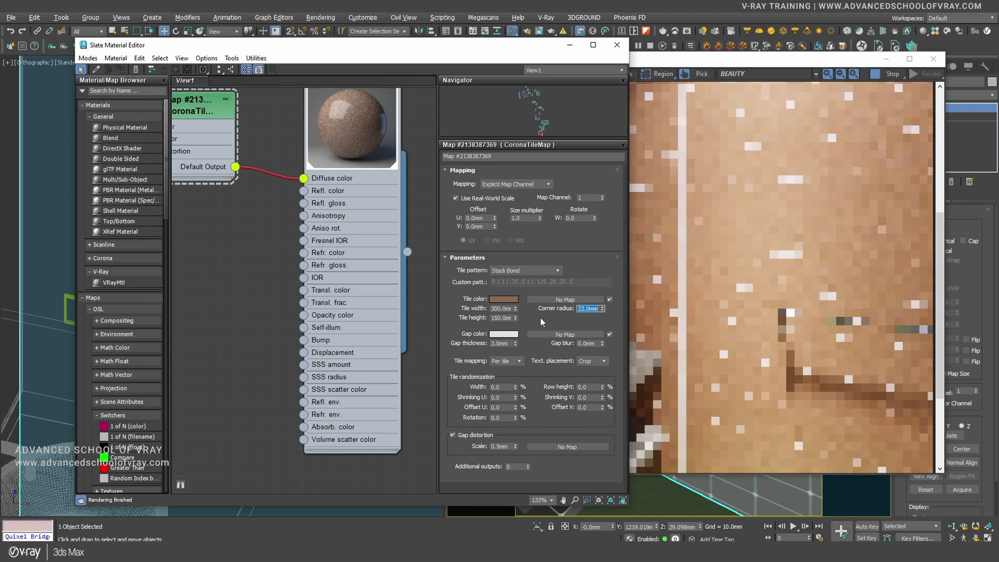
pyautogui.write('60')
pyautogui.press('Return')
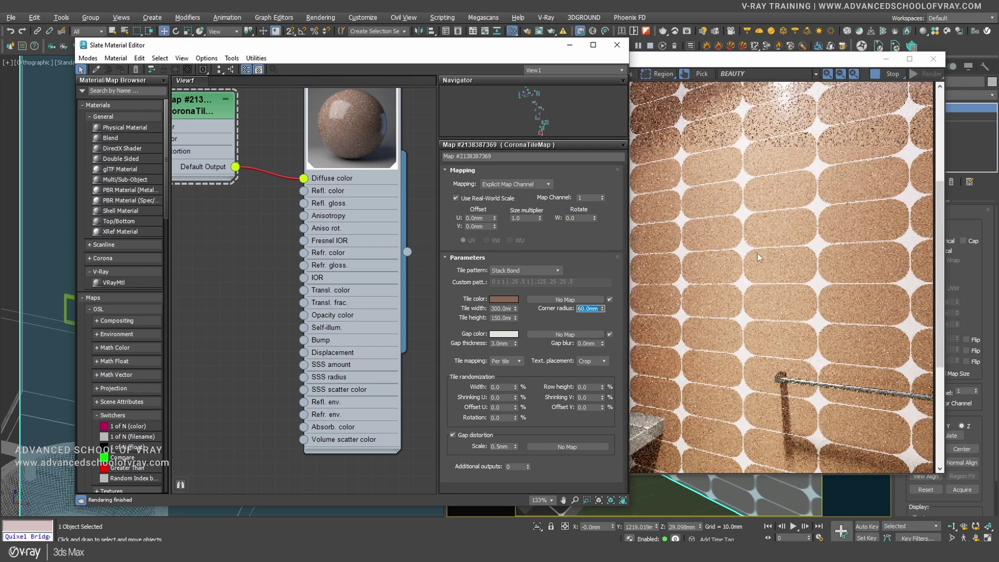
pyautogui.moveTo(762, 297); pyautogui.dragTo(762, 318, button='middle')
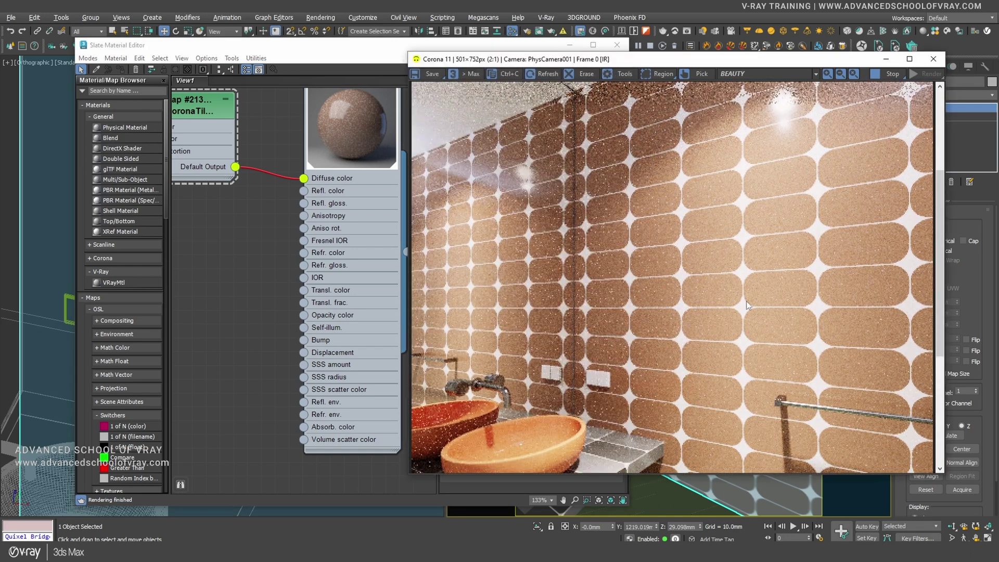
pyautogui.moveTo(746, 263); pyautogui.dragTo(732, 328, button='middle')
pyautogui.scroll(-3, 732, 325)
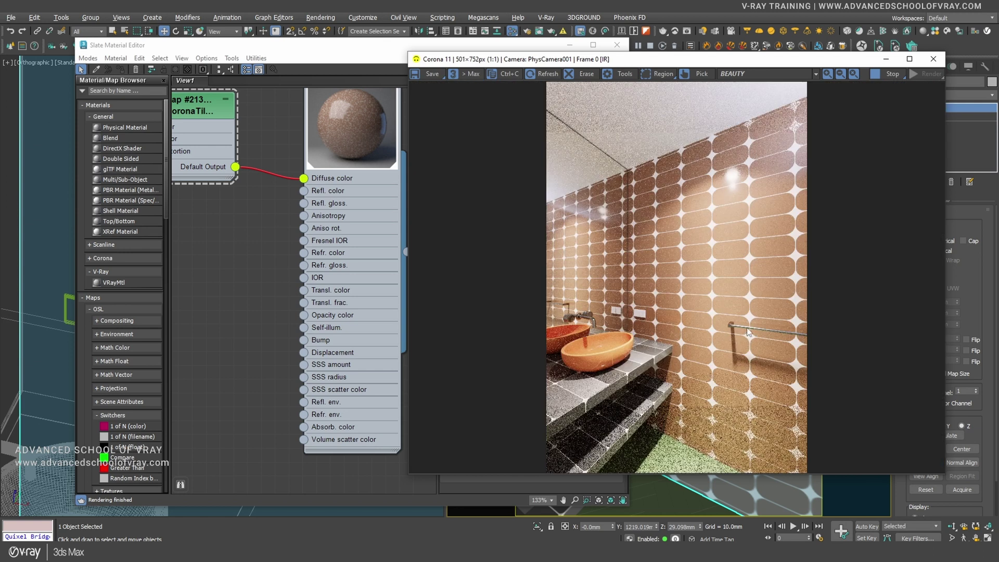
pyautogui.scroll(3, 736, 386)
pyautogui.scroll(-3, 726, 286)
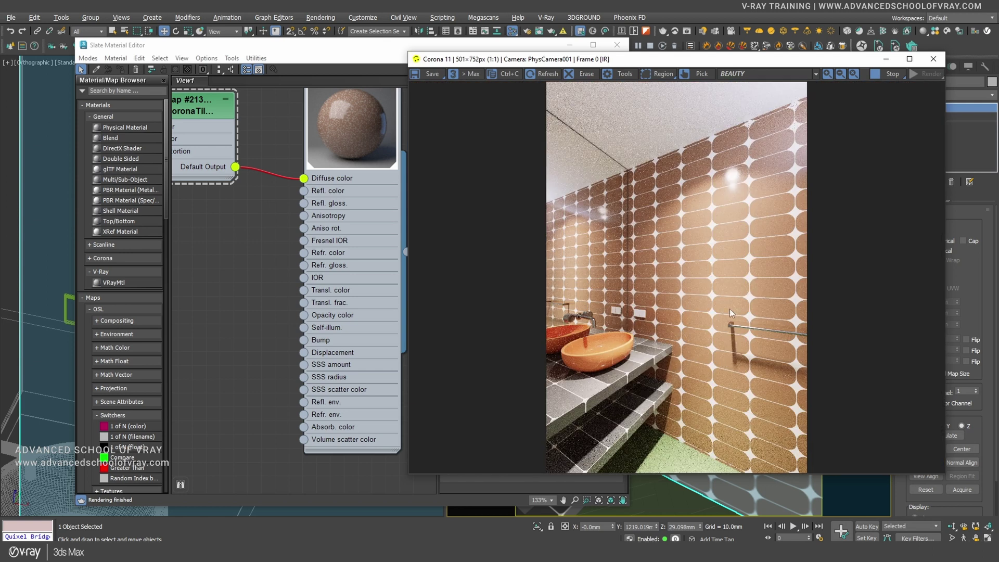
# Step: Set the tiles' corner radius to 22 mm
pyautogui.click(216, 264)
pyautogui.doubleClick(588, 309)
pyautogui.write('22')
pyautogui.press('Return')
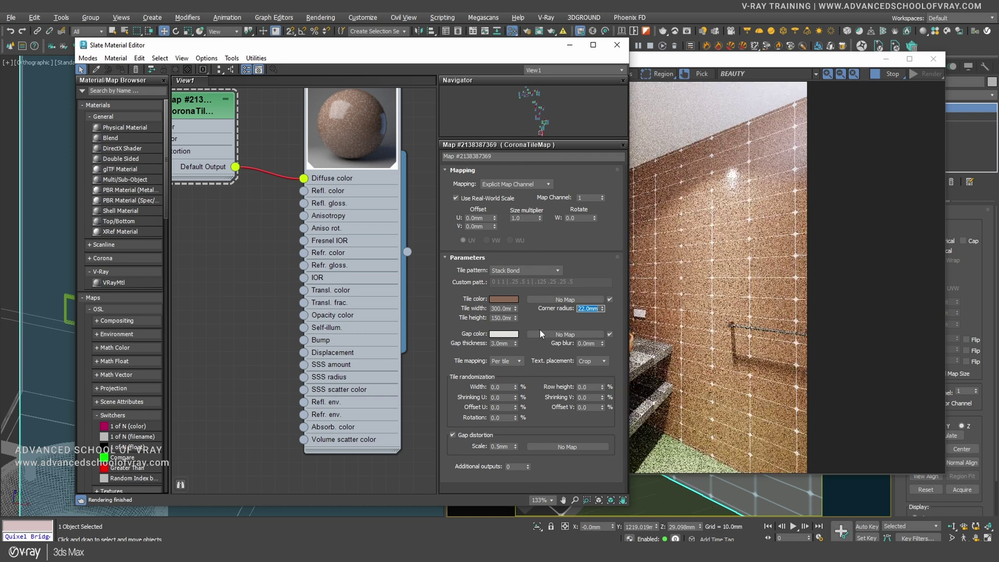
# Step: Try a 30 mm gap blur, examine the gaps in the render and reset the blur to 0 mm
pyautogui.doubleClick(590, 343)
pyautogui.write('30')
pyautogui.press('Return')
pyautogui.scroll(2, 737, 322)
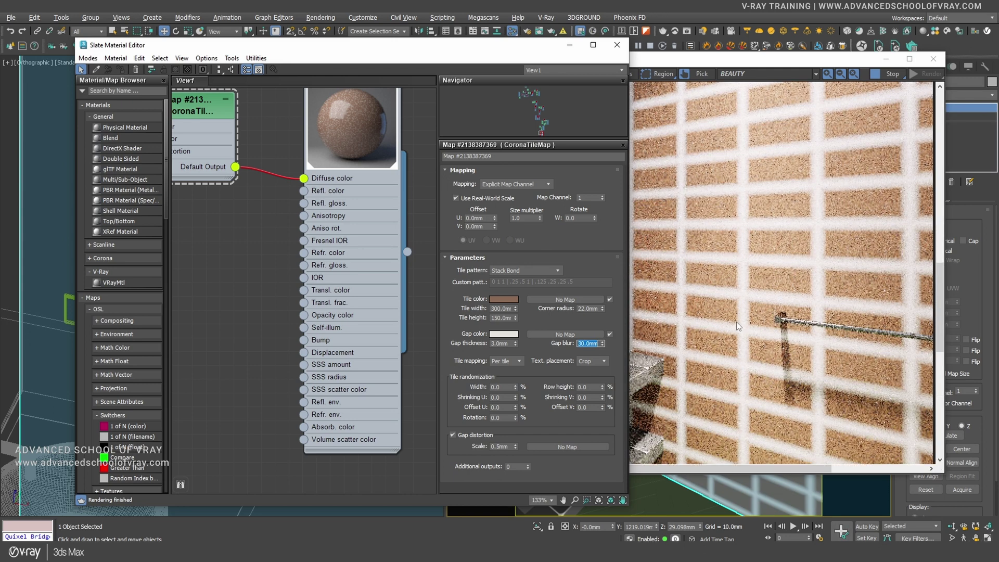
pyautogui.click(720, 319)
pyautogui.scroll(2, 721, 312)
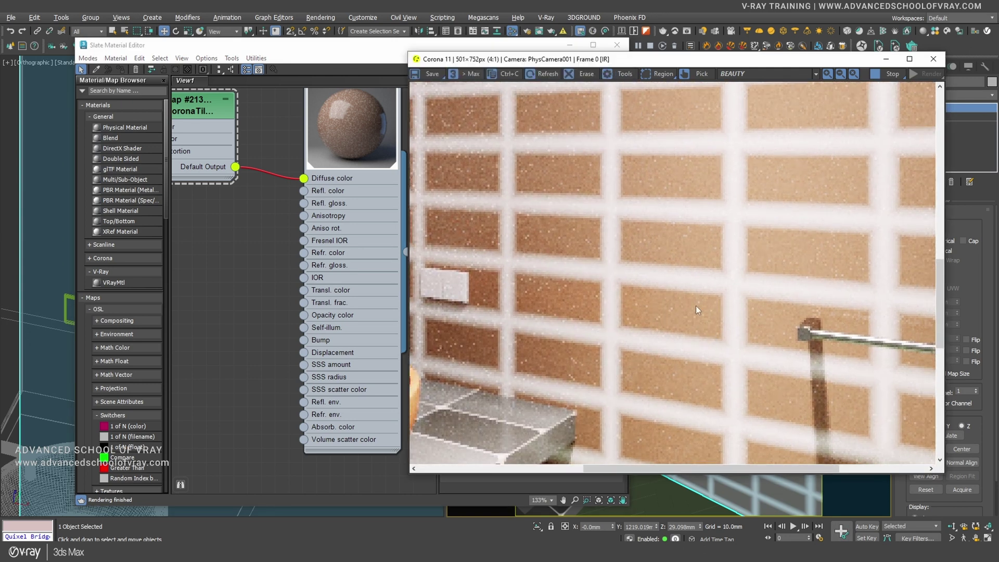
pyautogui.scroll(-2, 695, 305)
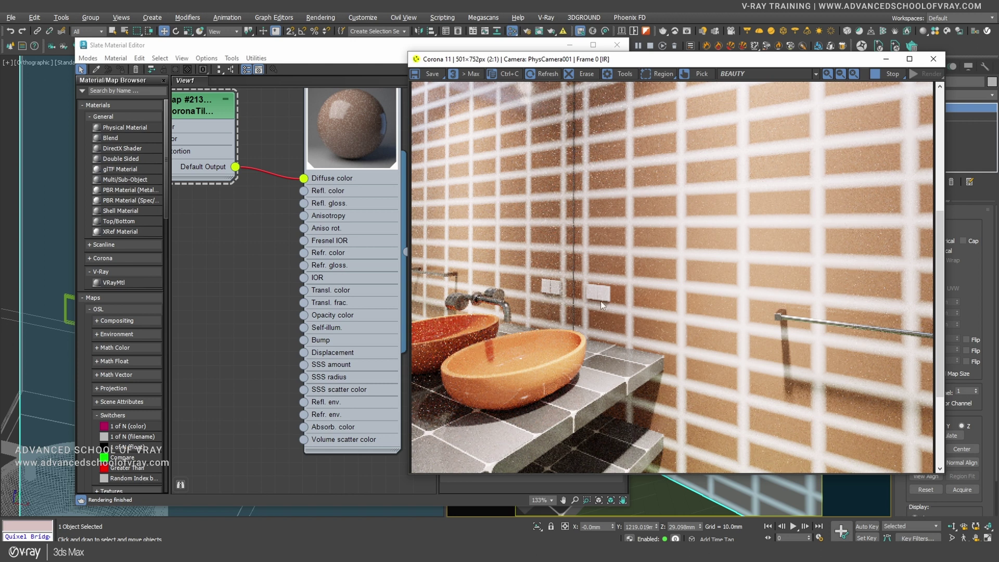
pyautogui.click(267, 320)
pyautogui.doubleClick(587, 343)
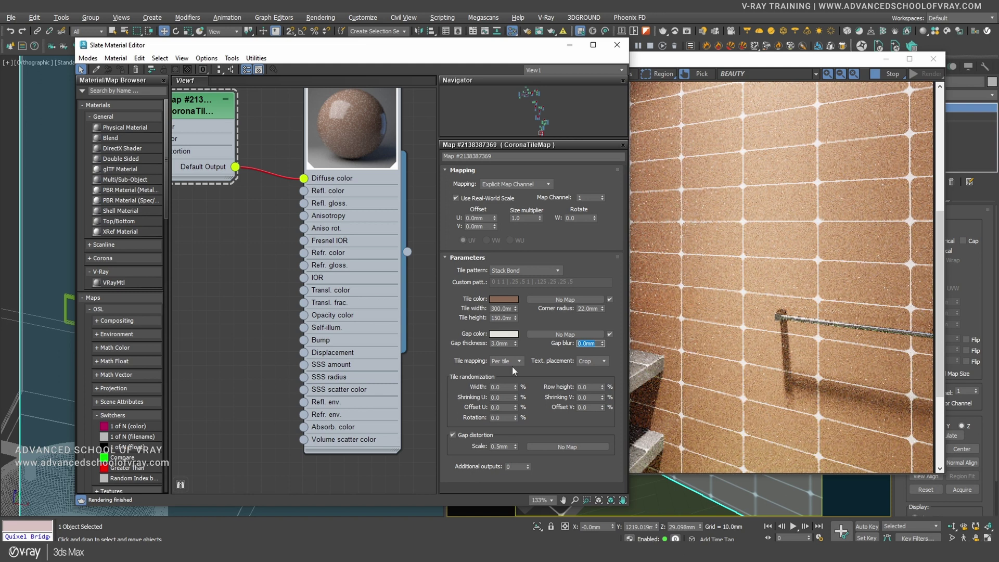
pyautogui.click(510, 362)
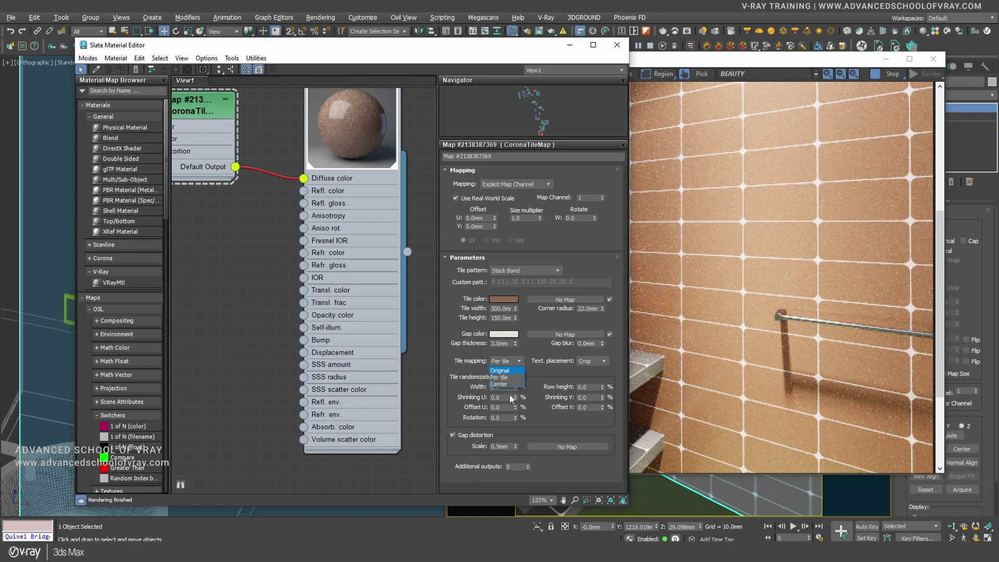
pyautogui.click(461, 364)
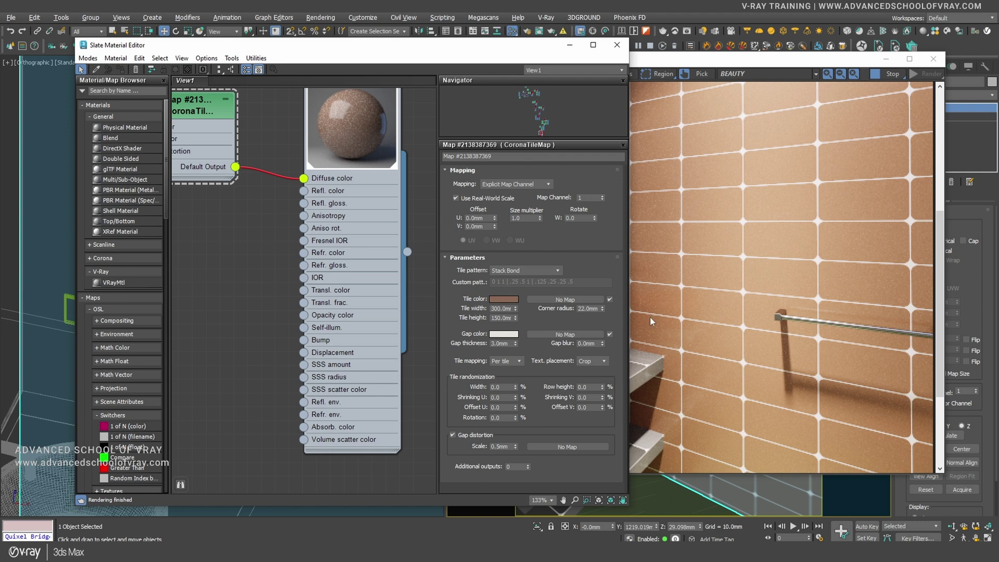
# Step: Set the tile color to a dark blue-gray with RGB 36, 43, 53 and check the wall in the render
pyautogui.click(503, 299)
pyautogui.click(303, 206)
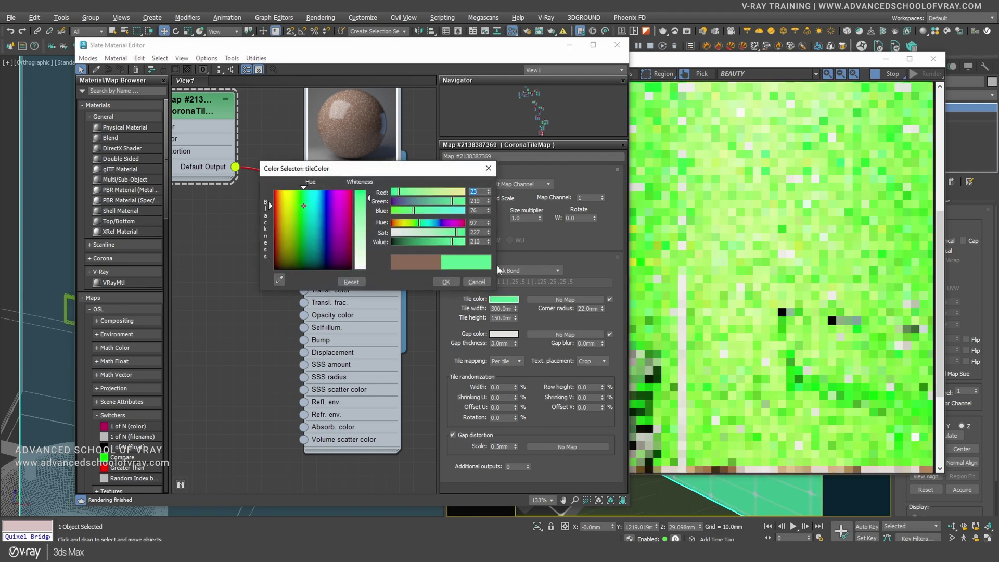
pyautogui.moveTo(329, 233); pyautogui.dragTo(321, 260)
pyautogui.click(369, 239)
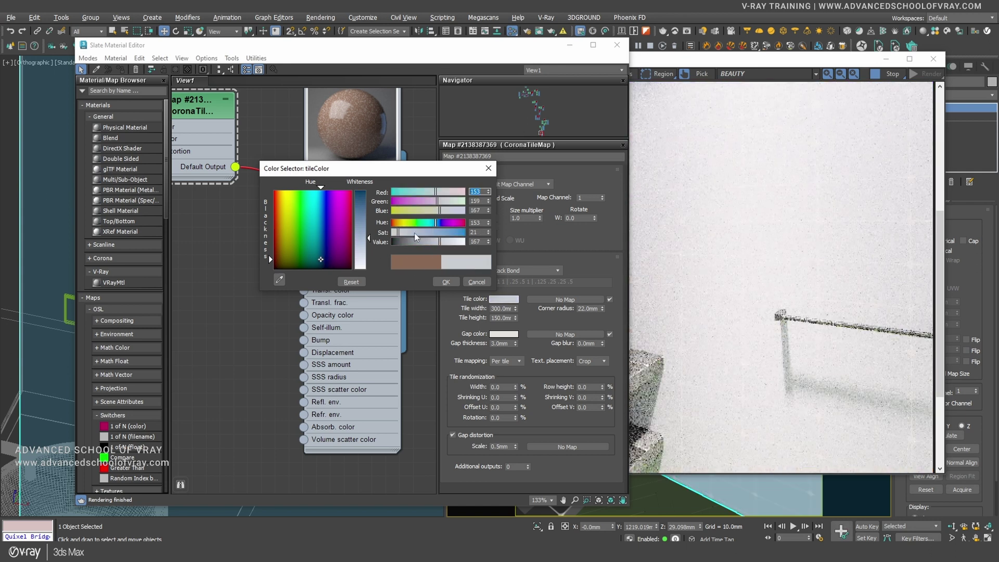
pyautogui.click(369, 202)
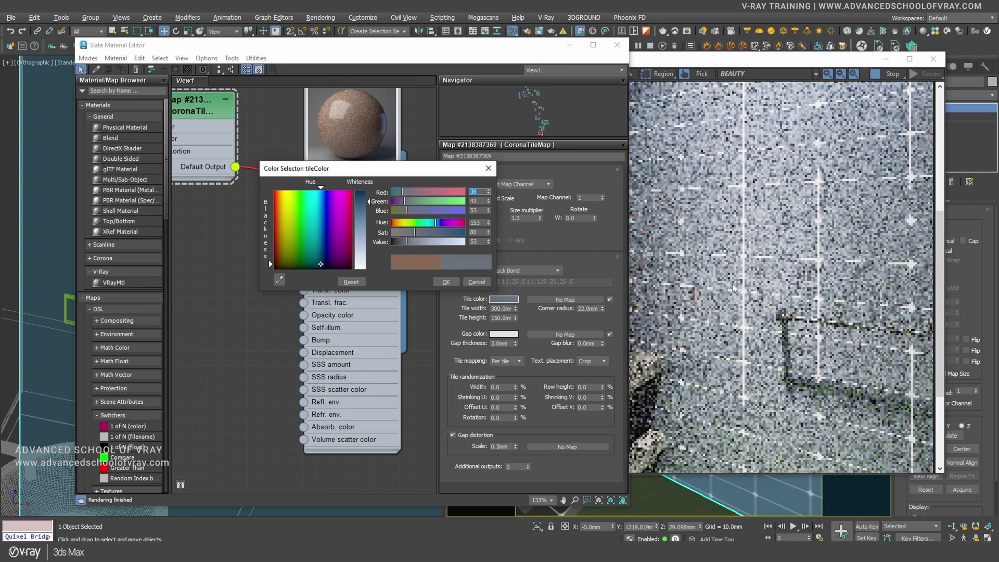
pyautogui.click(733, 288)
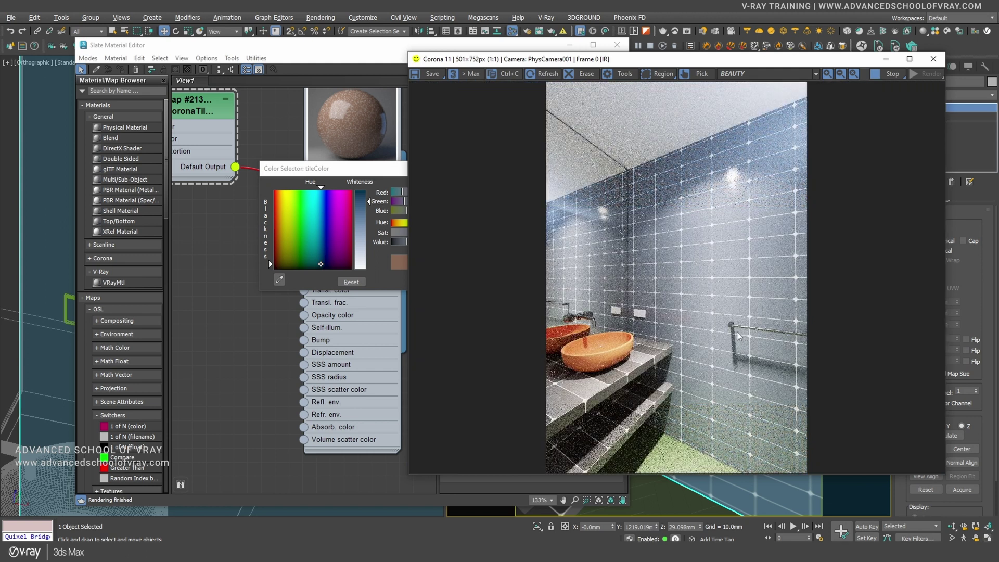
pyautogui.scroll(1, 741, 364)
pyautogui.scroll(-1, 744, 366)
pyautogui.click(376, 175)
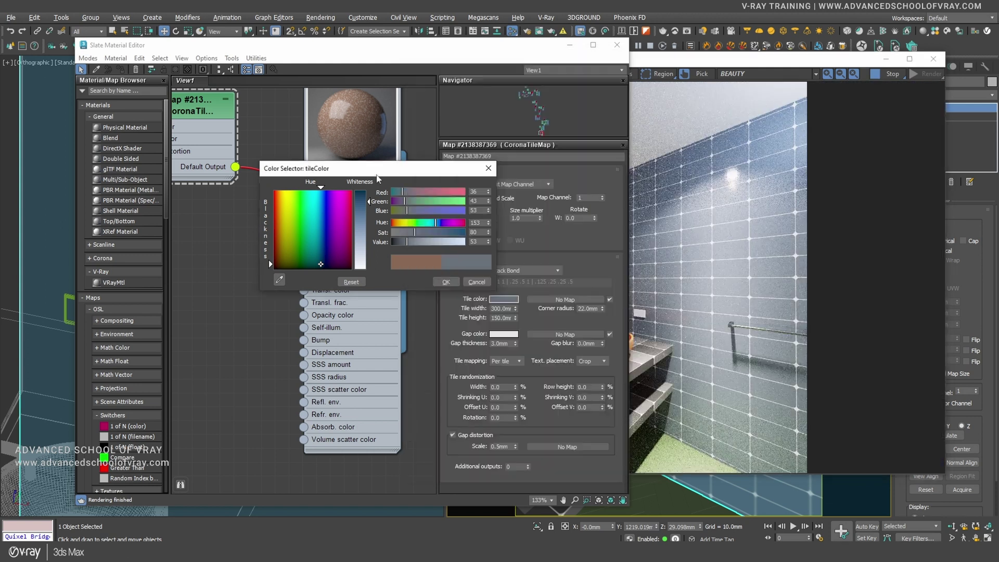
pyautogui.click(450, 282)
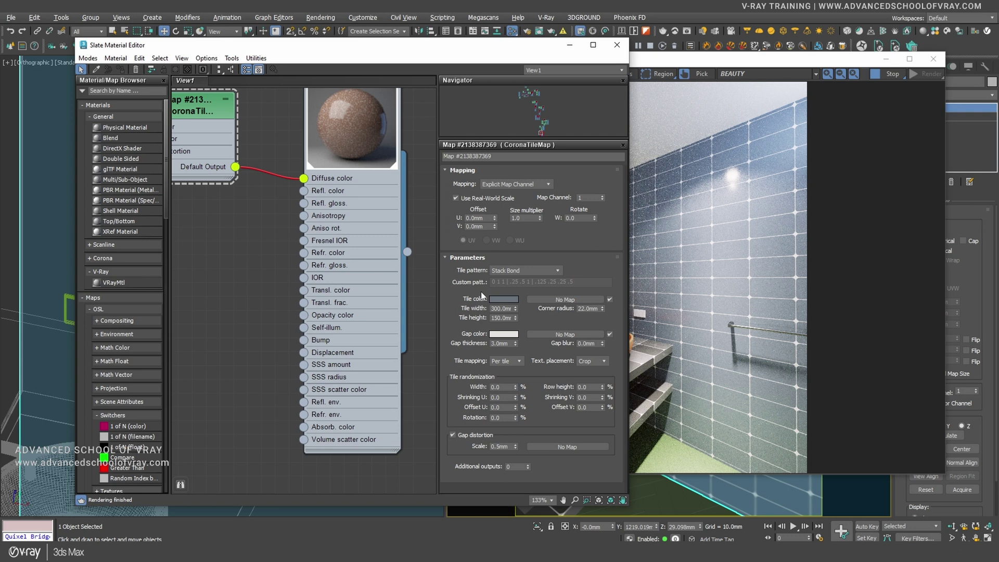
# Step: Add a CoronaMultiMap node near the tile map in the material graph
pyautogui.scroll(-1, 333, 255)
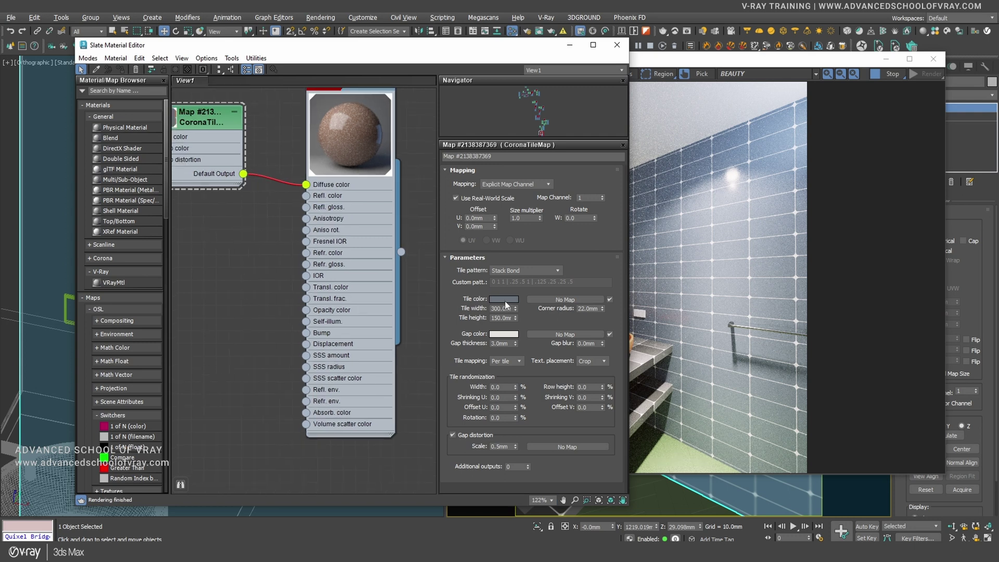
pyautogui.click(742, 284)
pyautogui.scroll(1, 224, 208)
pyautogui.moveTo(233, 223); pyautogui.dragTo(404, 278, button='middle')
pyautogui.scroll(-1, 291, 255)
pyautogui.rightClick(279, 299)
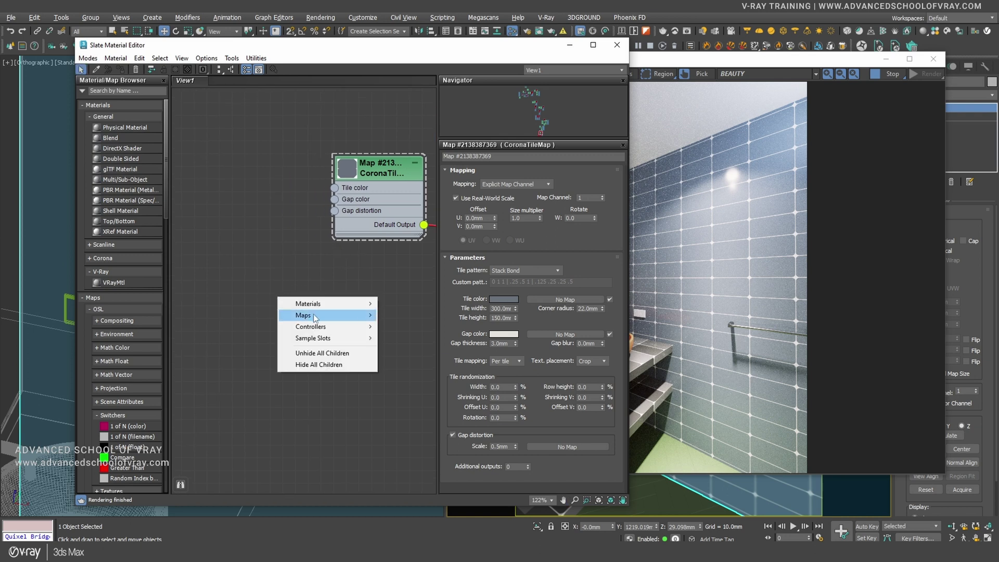
pyautogui.moveTo(318, 315)
pyautogui.moveTo(436, 362)
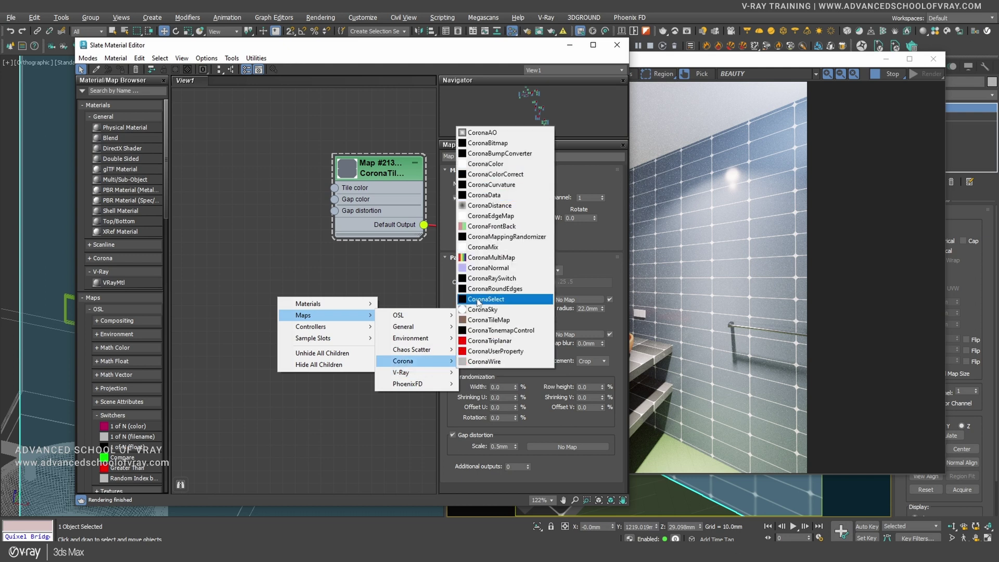
pyautogui.click(489, 257)
# Step: Open the CoronaMultiMap's parameters and place its node just before the tile map node in the graph
pyautogui.doubleClick(247, 295)
pyautogui.moveTo(275, 299); pyautogui.dragTo(263, 136)
pyautogui.moveTo(263, 264); pyautogui.dragTo(287, 282, button='middle')
pyautogui.scroll(1, 287, 282)
pyautogui.moveTo(316, 216); pyautogui.dragTo(257, 258, button='middle')
pyautogui.moveTo(254, 183); pyautogui.dragTo(212, 183)
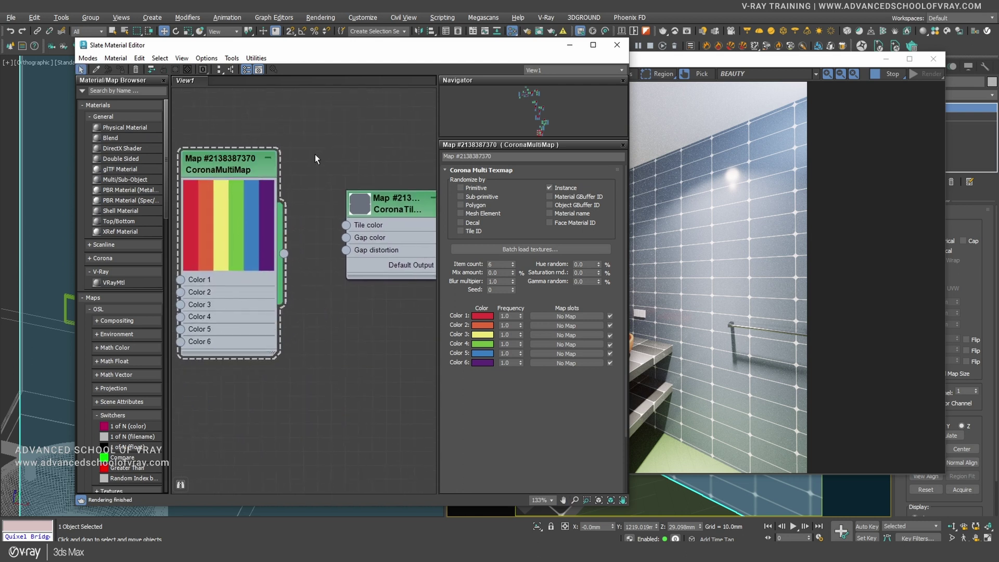
# Step: Reduce the CoronaMultiMap's item count to 1 and connect its output to the tile map's Tile color input
pyautogui.moveTo(500, 264); pyautogui.dragTo(462, 263)
pyautogui.write('1')
pyautogui.press('Return')
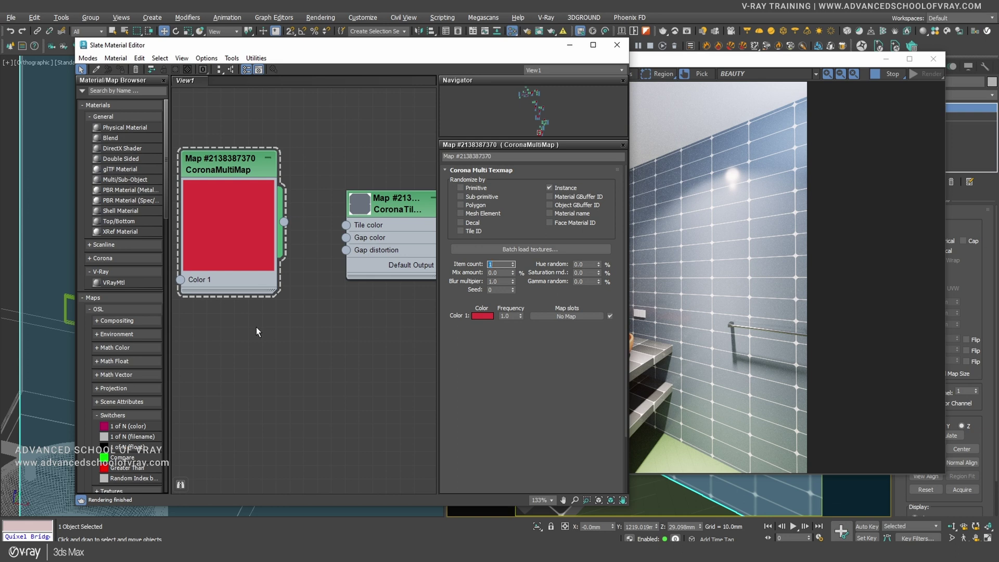
pyautogui.moveTo(283, 222); pyautogui.dragTo(346, 224)
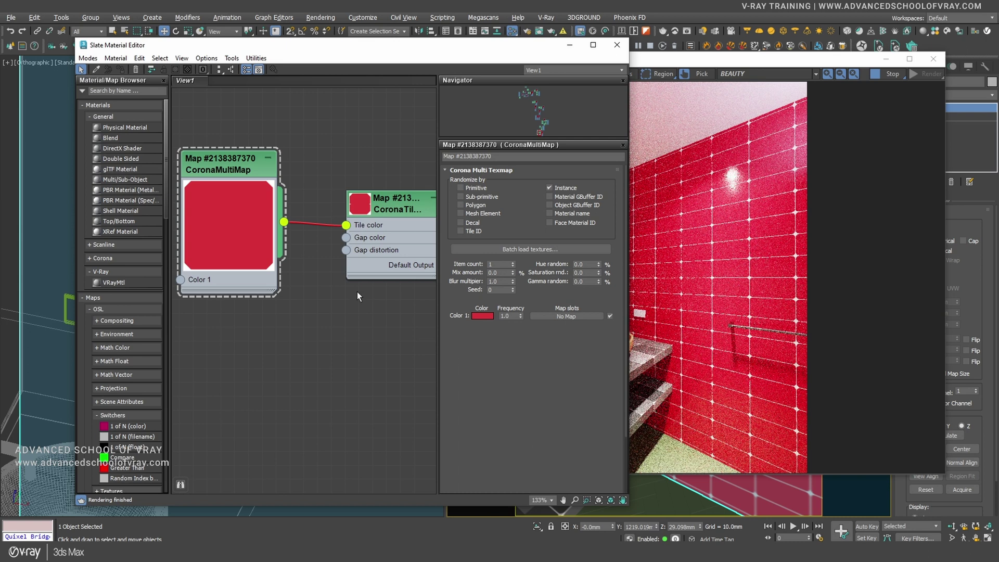
# Step: Set the CoronaMultiMap's hue randomization to 15% and gamma randomization to 2%, and check the wall in the render
pyautogui.moveTo(386, 339); pyautogui.dragTo(369, 341, button='middle')
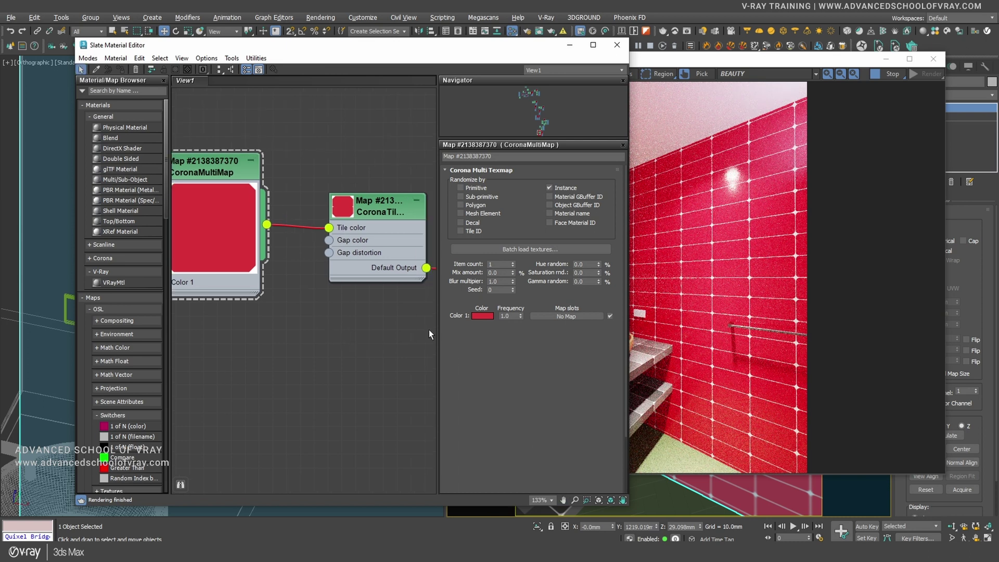
pyautogui.moveTo(587, 265); pyautogui.dragTo(571, 281)
pyautogui.doubleClick(593, 264)
pyautogui.write('15')
pyautogui.press('Return')
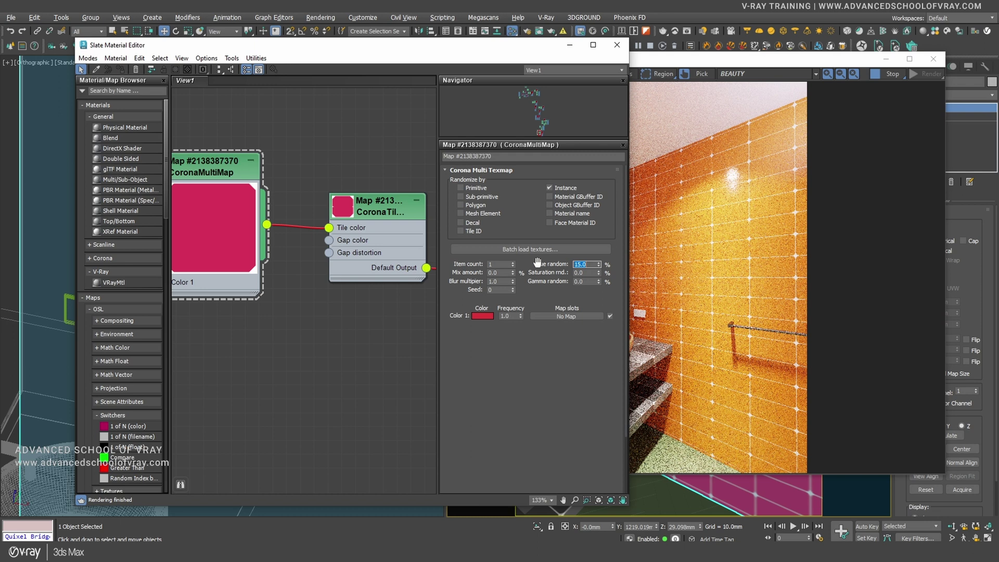
pyautogui.doubleClick(588, 281)
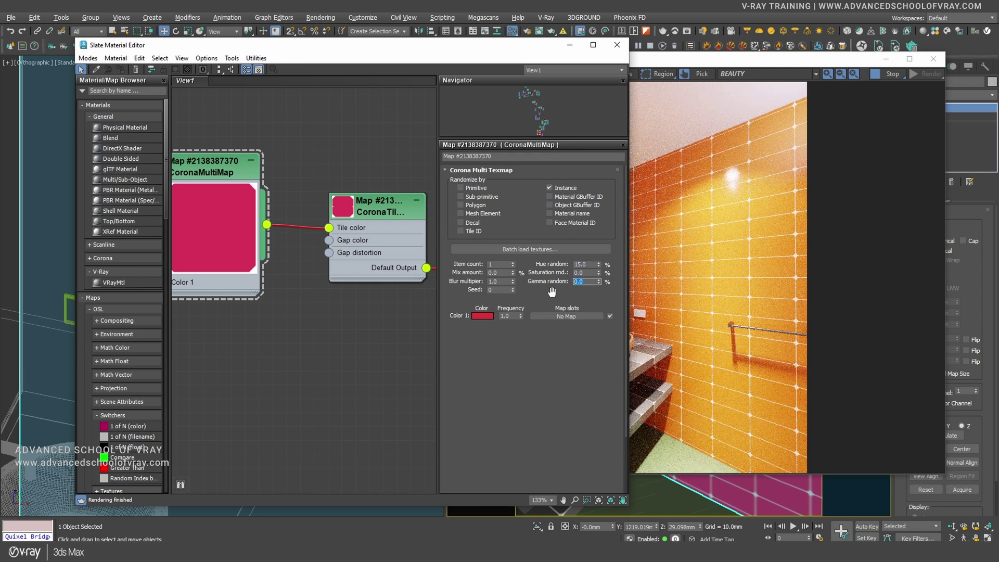
pyautogui.write('2')
pyautogui.press('Return')
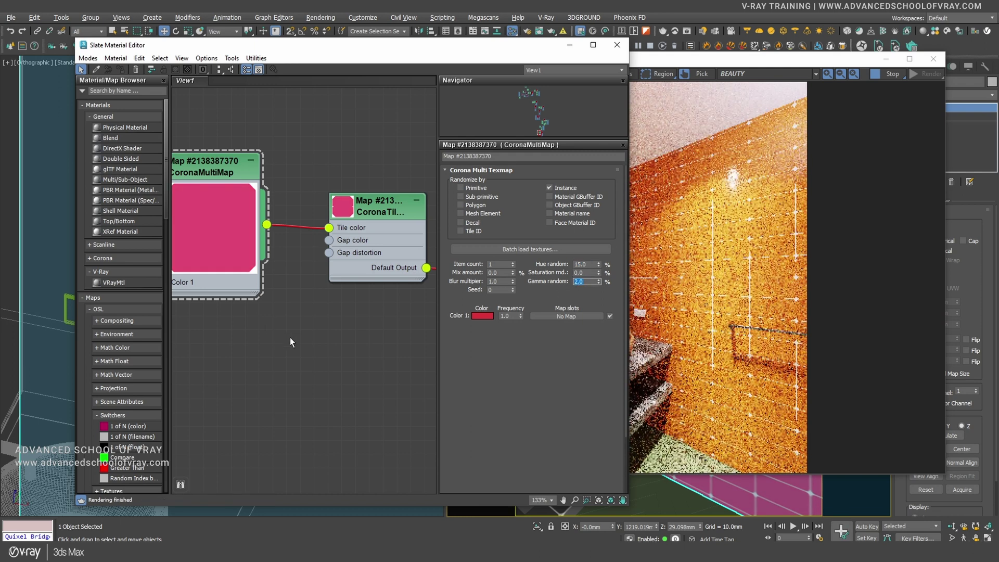
pyautogui.click(754, 289)
pyautogui.scroll(1, 734, 292)
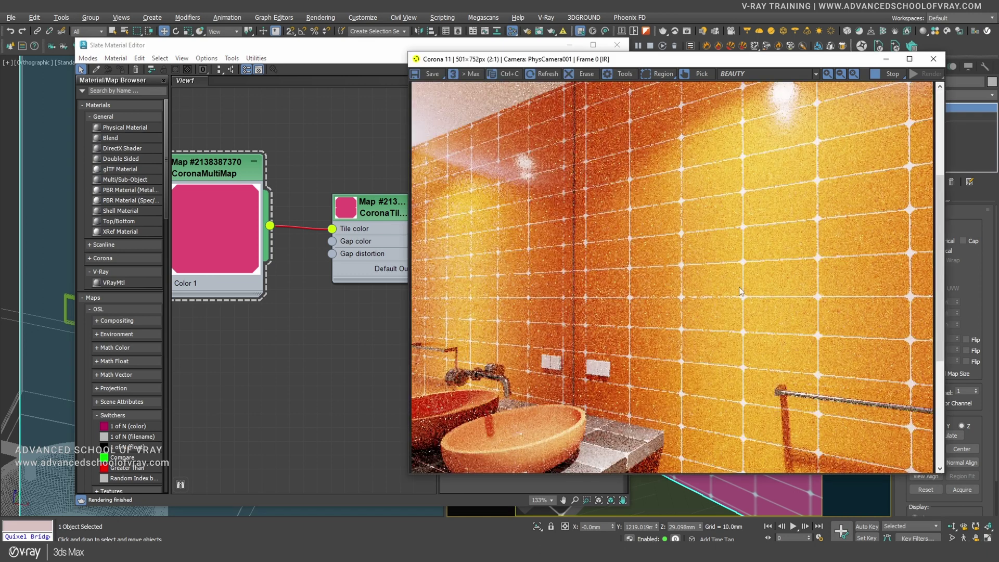
pyautogui.scroll(-1, 741, 252)
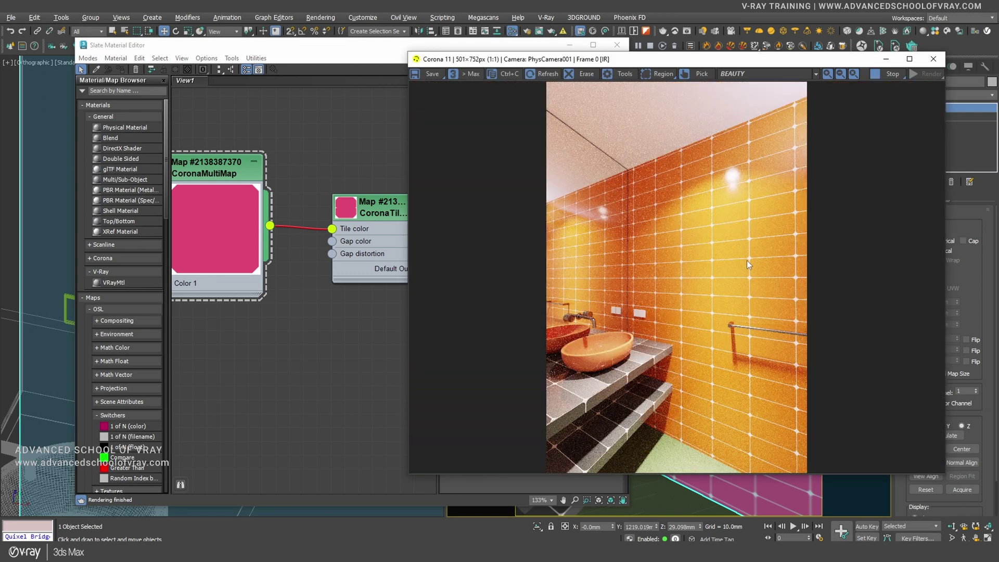
# Step: Randomize the CoronaMultiMap by Tile ID and check the color variation between tiles in the render
pyautogui.click(363, 47)
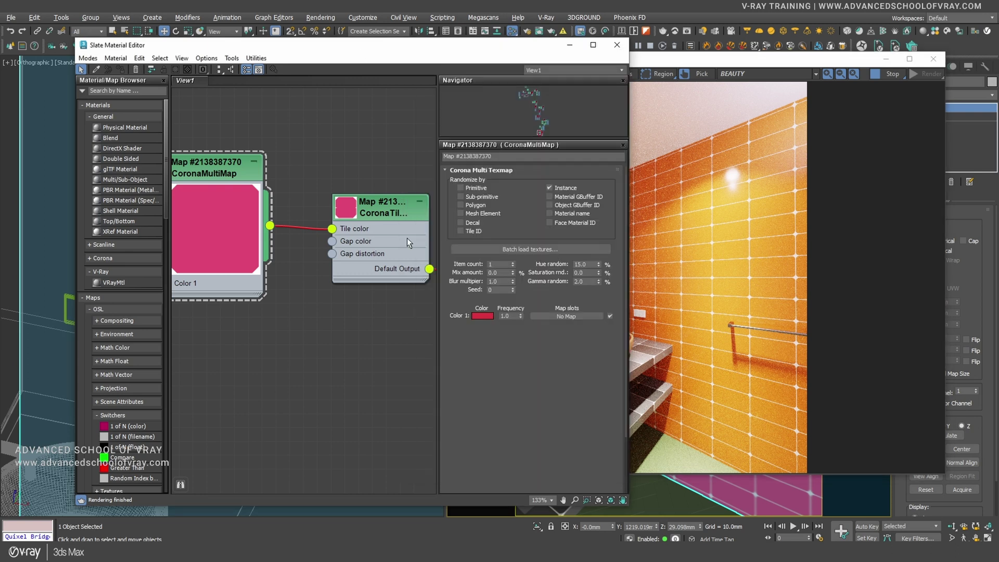
pyautogui.click(461, 231)
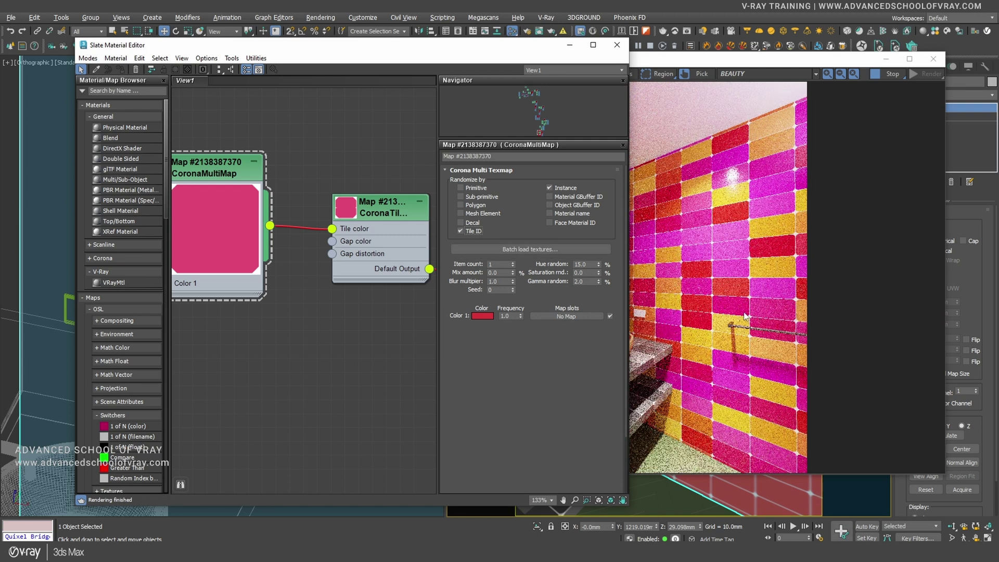
pyautogui.click(745, 317)
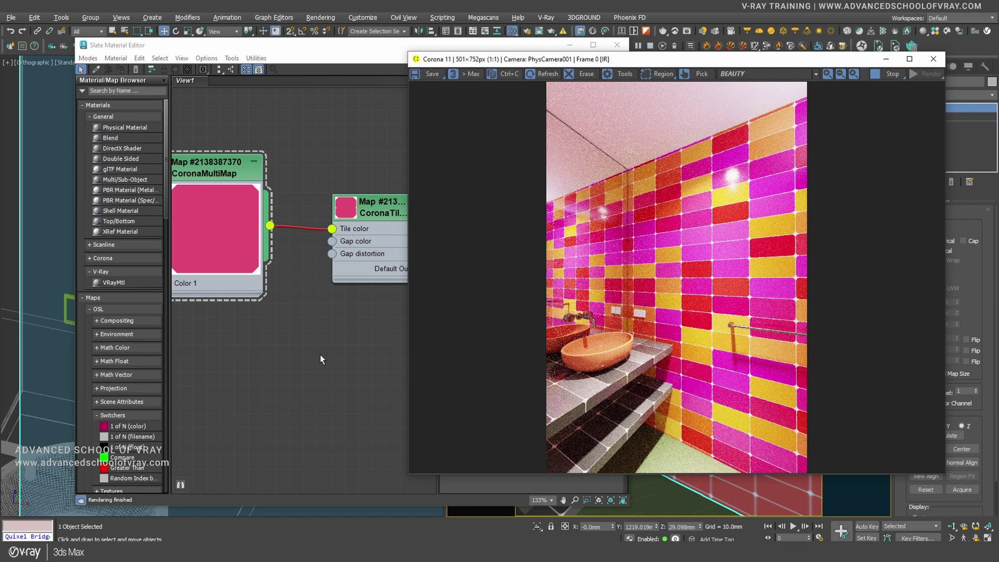
pyautogui.click(322, 350)
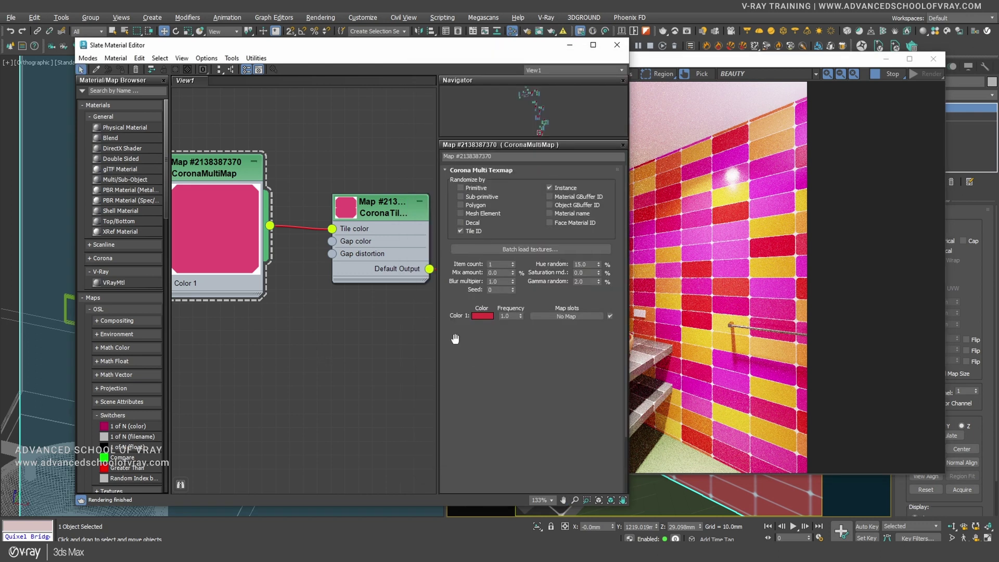
# Step: Try a near-black gray with RGB 12, 12, 12 as the CoronaMultiMap's Color 1
pyautogui.click(483, 316)
pyautogui.moveTo(342, 258); pyautogui.dragTo(353, 206)
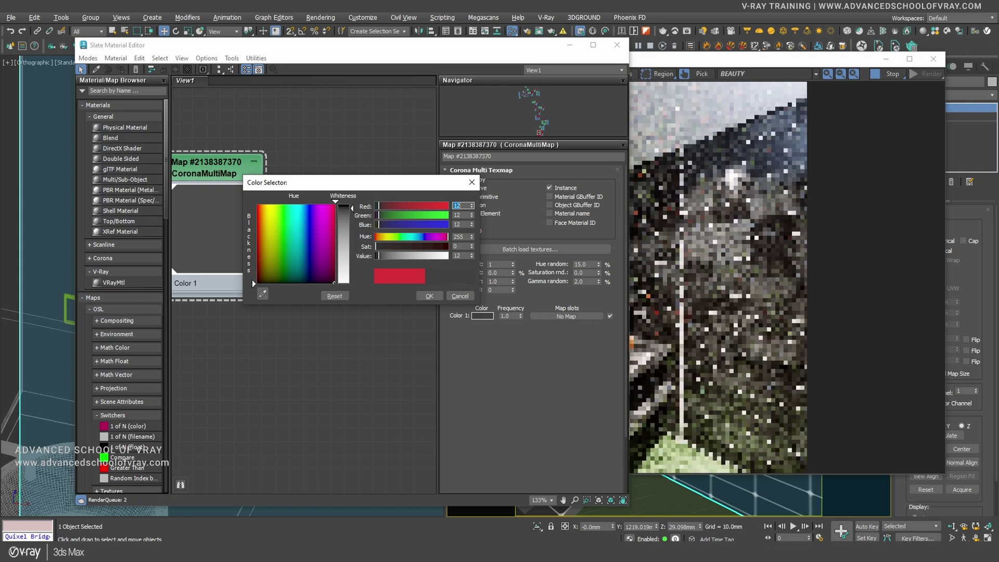
pyautogui.click(429, 296)
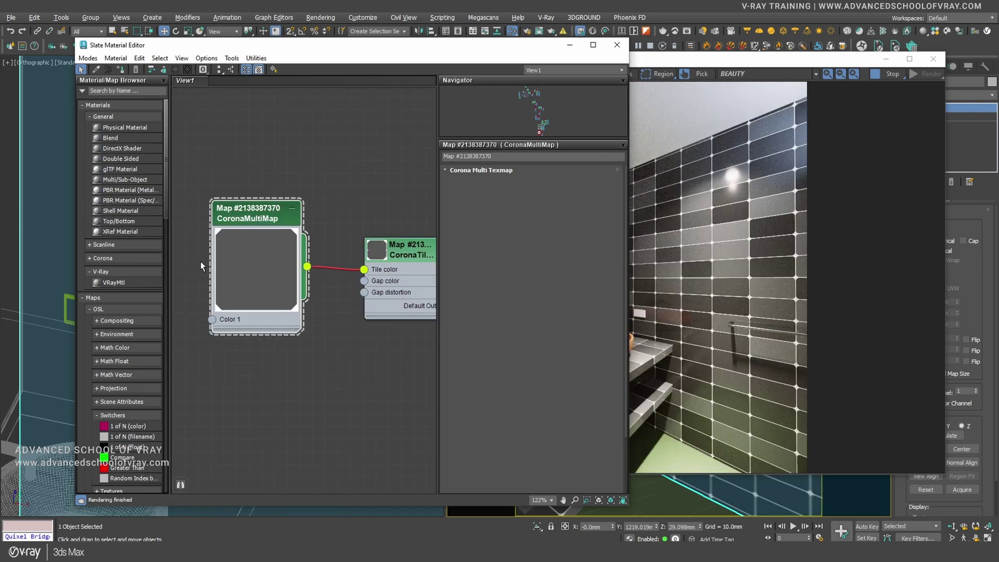
# Step: Set the CoronaMultiMap's Color 1 to a dark gray with red, green and blue all at 20
pyautogui.click(483, 316)
pyautogui.doubleClick(461, 210)
pyautogui.write('2')
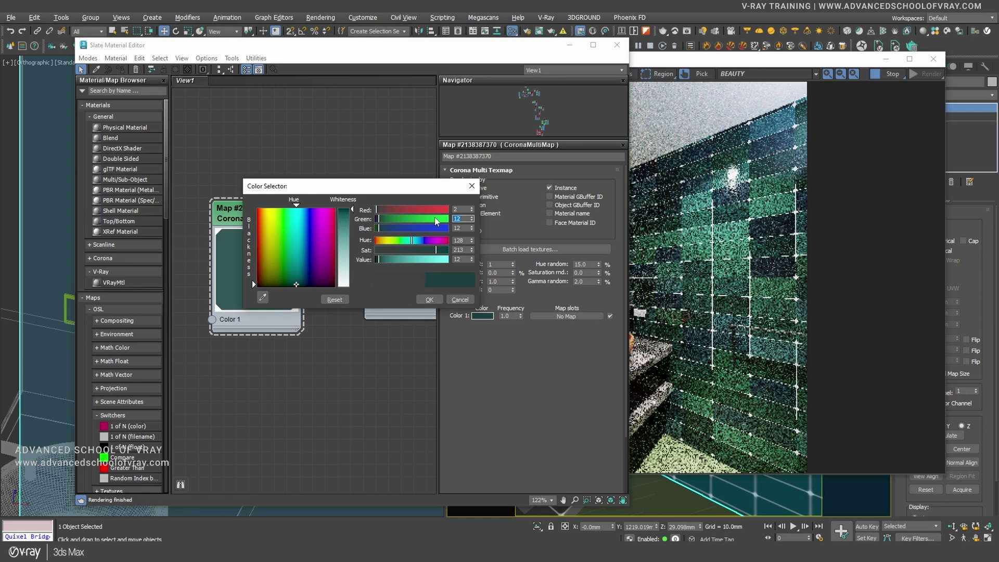
pyautogui.write('0')
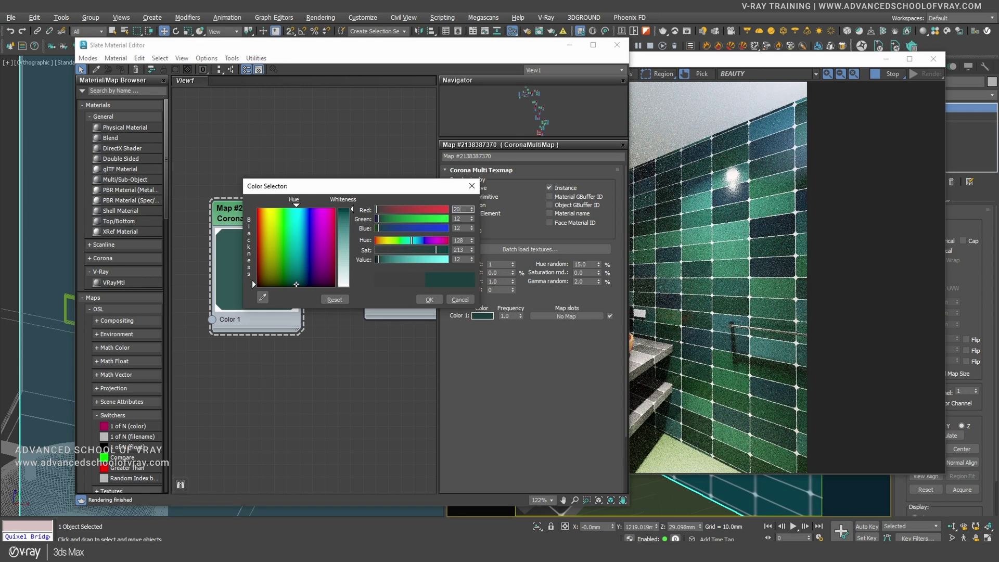
pyautogui.press('Tab')
pyautogui.write('20')
pyautogui.press('Tab')
pyautogui.write('20')
pyautogui.press('Tab')
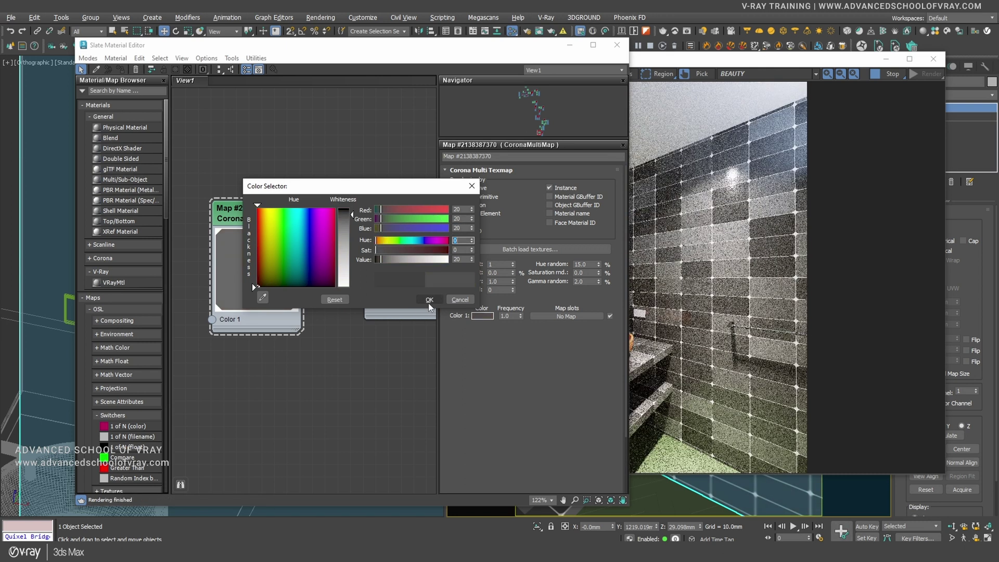
pyautogui.click(430, 300)
# Step: Examine the tile shade variation, grout lines and reflections on the bathroom wall and counter in the render
pyautogui.click(673, 303)
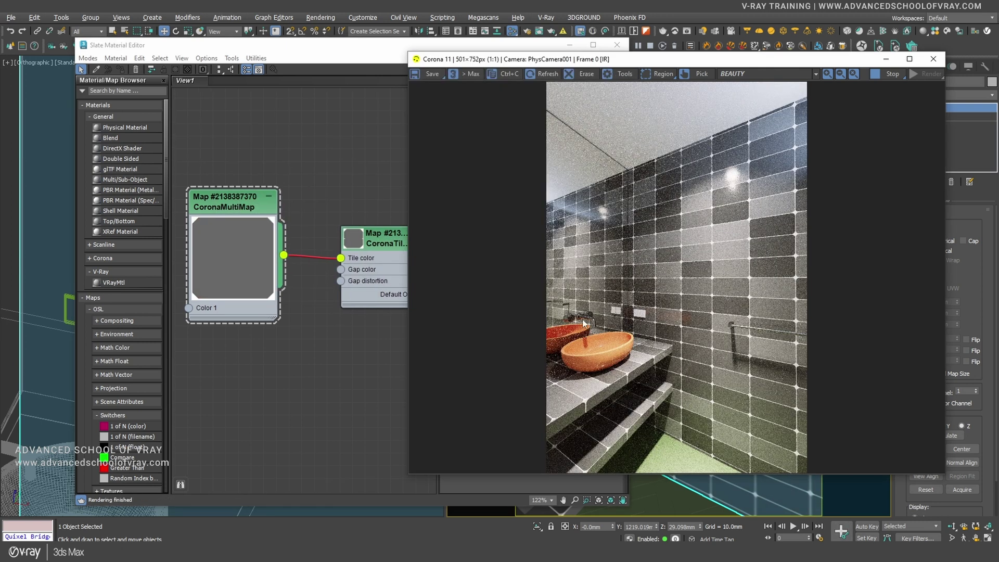
pyautogui.scroll(1, 666, 313)
pyautogui.moveTo(689, 326); pyautogui.dragTo(705, 319, button='middle')
pyautogui.scroll(-1, 697, 307)
pyautogui.scroll(1, 747, 224)
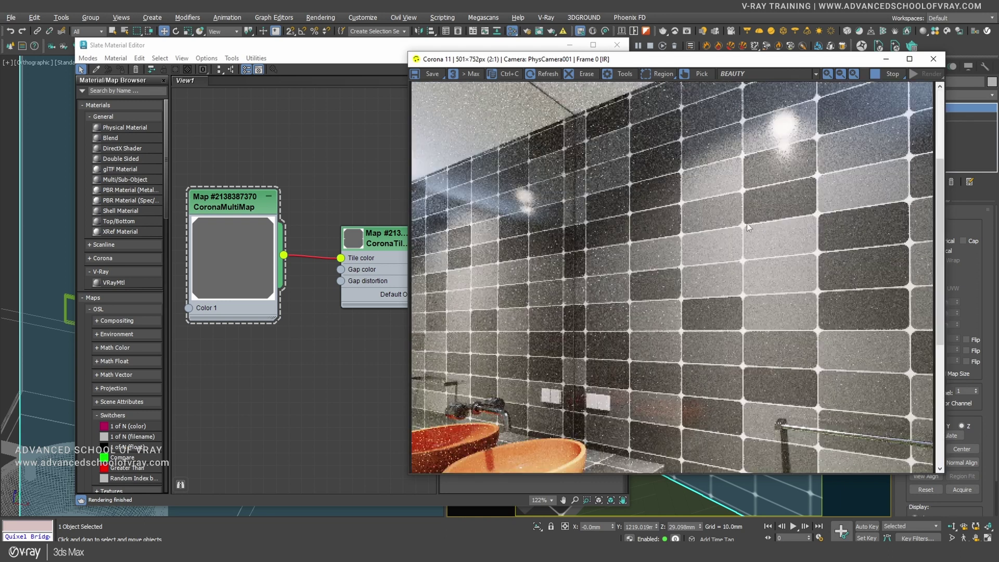
pyautogui.moveTo(747, 227); pyautogui.dragTo(733, 280)
pyautogui.scroll(-1, 716, 265)
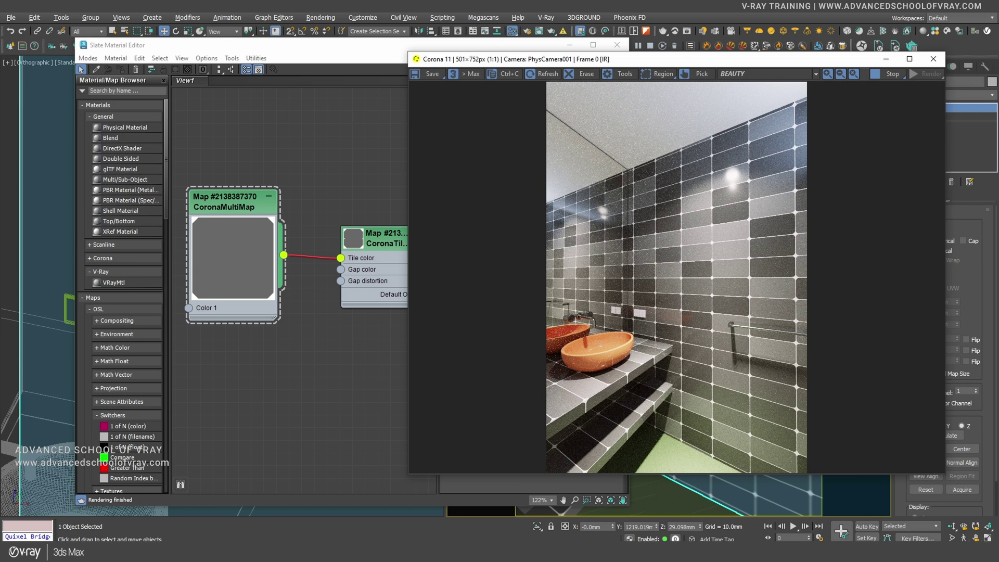
pyautogui.scroll(1, 668, 305)
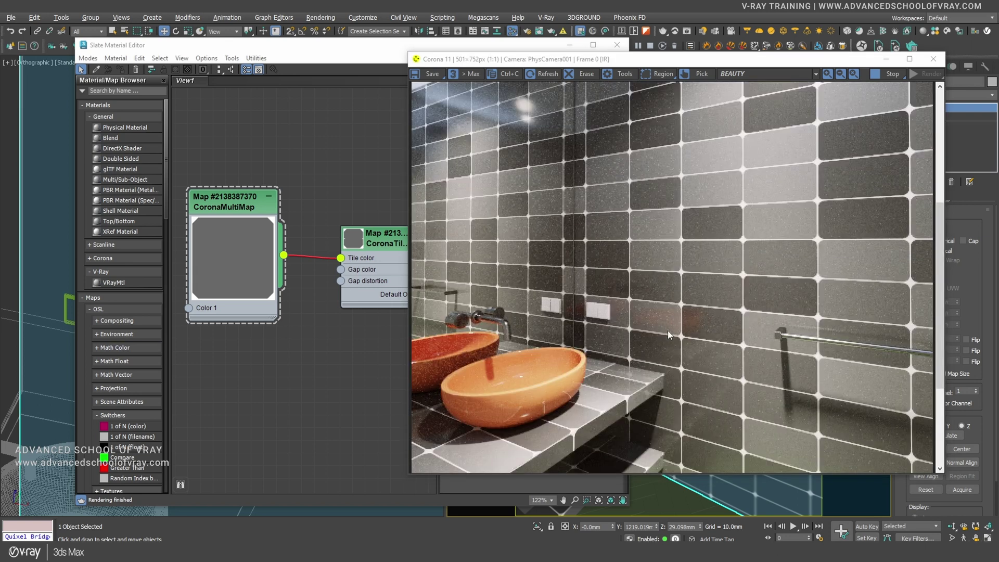
pyautogui.scroll(-1, 682, 326)
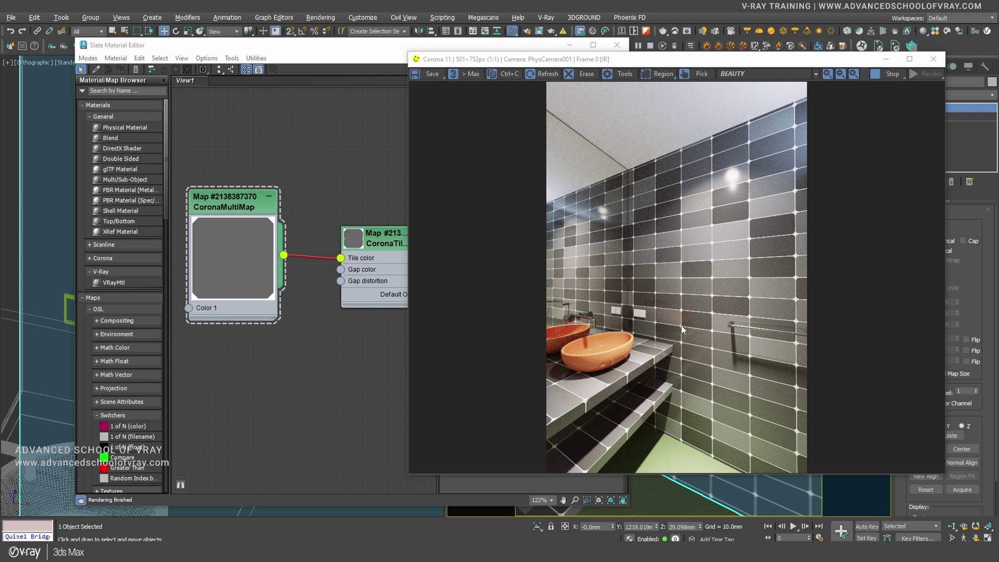
pyautogui.scroll(1, 712, 188)
pyautogui.scroll(-1, 697, 258)
pyautogui.scroll(1, 730, 452)
pyautogui.scroll(-1, 750, 214)
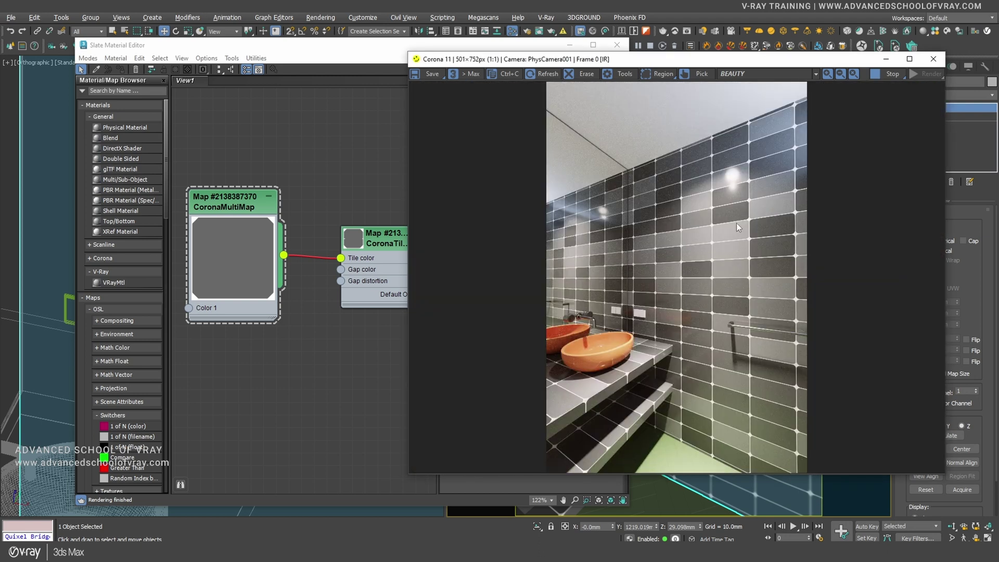
pyautogui.scroll(1, 730, 138)
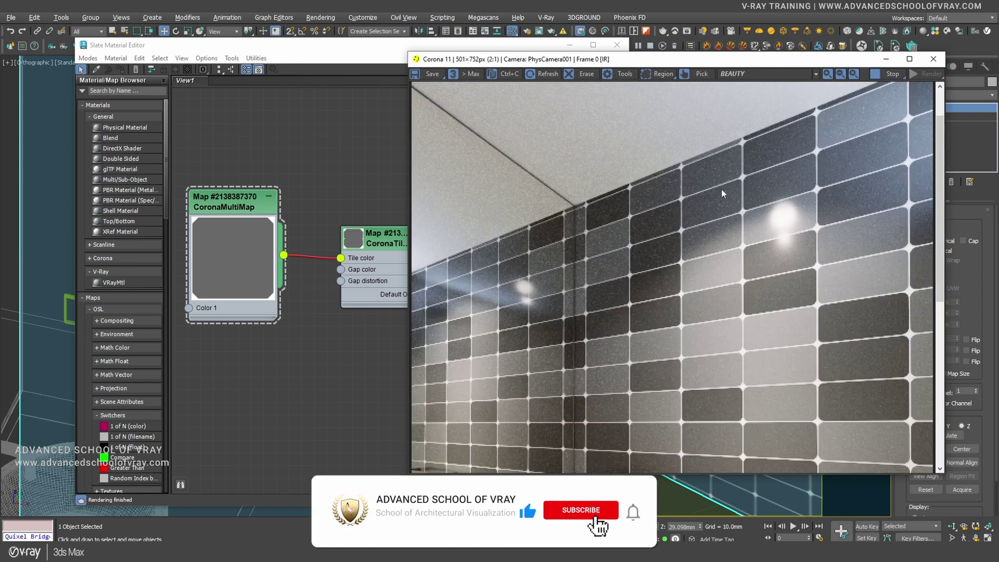
pyautogui.scroll(-1, 723, 208)
pyautogui.scroll(1, 720, 450)
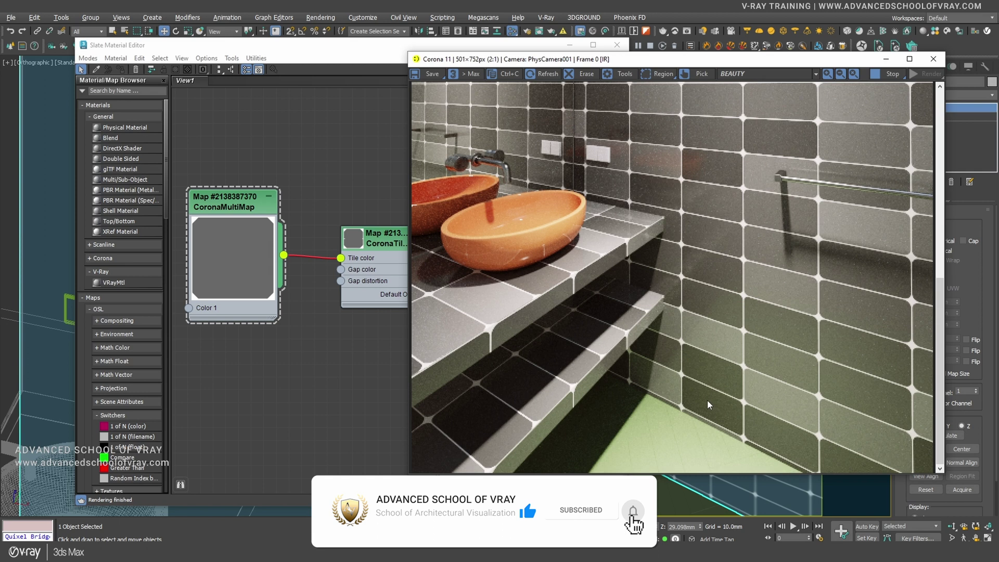
# Step: Examine the tile shades on the wall in the render and open the CoronaTileMap's parameters
pyautogui.scroll(-1, 707, 399)
pyautogui.scroll(1, 682, 165)
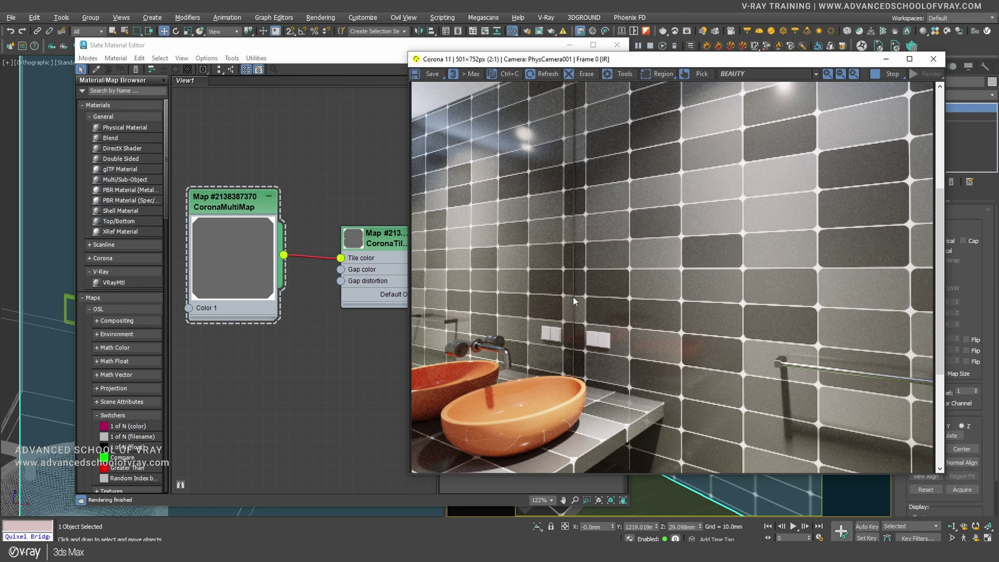
pyautogui.scroll(-1, 331, 296)
pyautogui.moveTo(345, 349); pyautogui.dragTo(329, 326, button='middle')
pyautogui.doubleClick(358, 234)
pyautogui.doubleClick(364, 288)
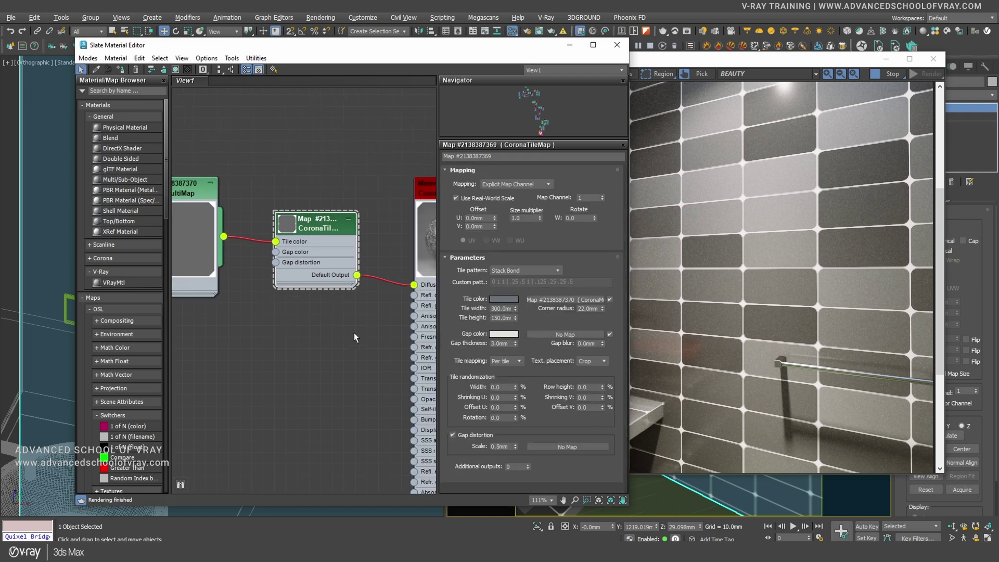
pyautogui.click(732, 235)
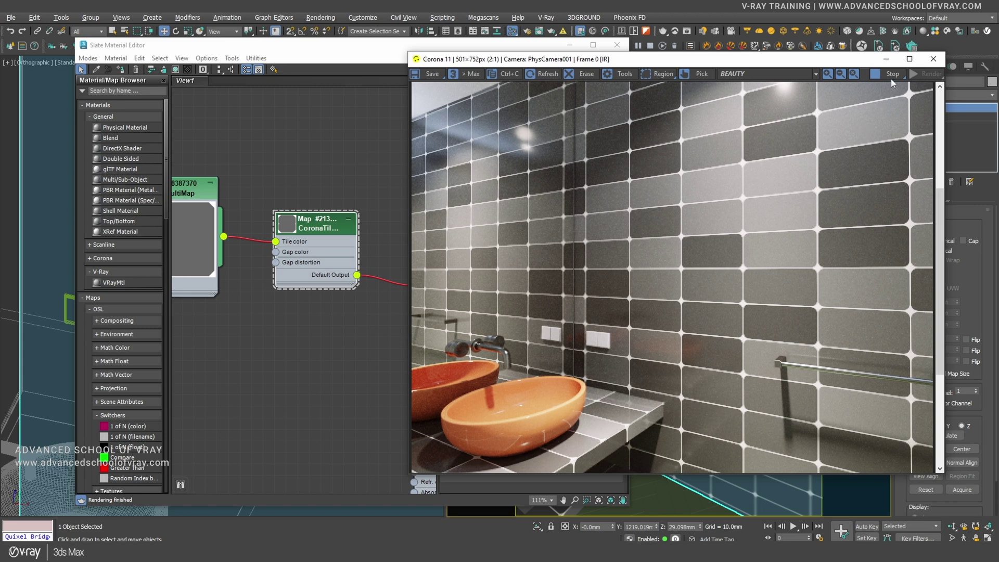
# Step: Shift the wall's UVW Map gizmo along the X axis to about -73 mm and check the grout line positions in the render
pyautogui.moveTo(811, 60); pyautogui.dragTo(410, 102)
pyautogui.click(566, 49)
pyautogui.click(569, 46)
pyautogui.click(938, 110)
pyautogui.press('1')
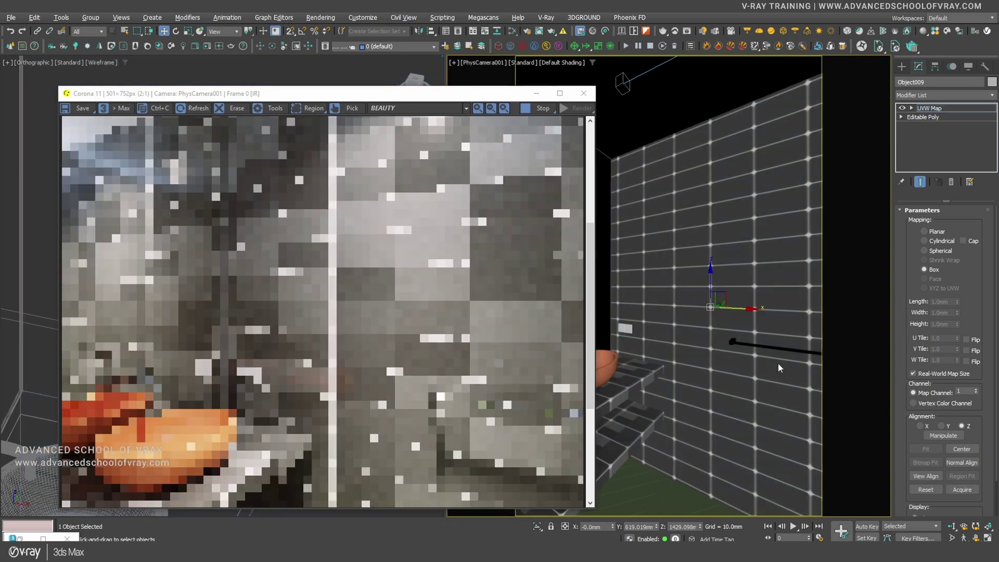
pyautogui.moveTo(749, 310); pyautogui.dragTo(739, 314)
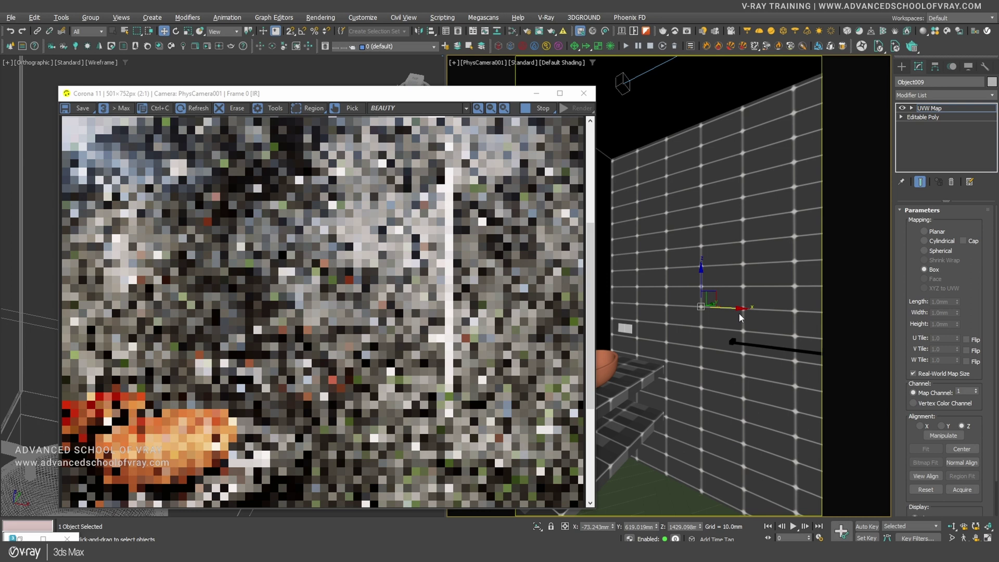
pyautogui.moveTo(333, 93); pyautogui.dragTo(418, 66)
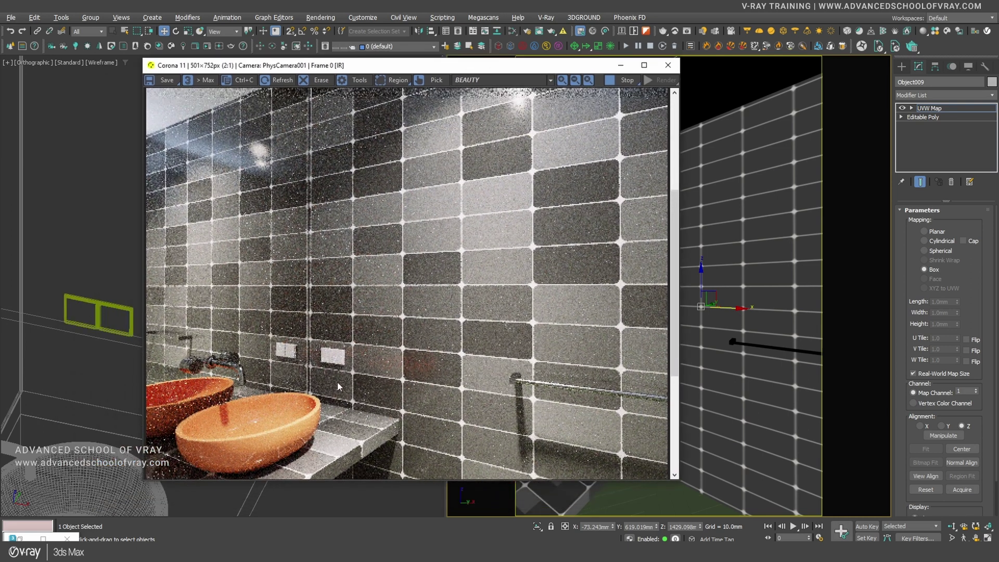
pyautogui.scroll(1, 336, 363)
# Step: Scale the wall's UVW Map gizmo slightly along Z and check the tile rows around the outlets in the render
pyautogui.moveTo(538, 69); pyautogui.dragTo(421, 80)
pyautogui.moveTo(733, 306); pyautogui.dragTo(736, 310)
pyautogui.press('r')
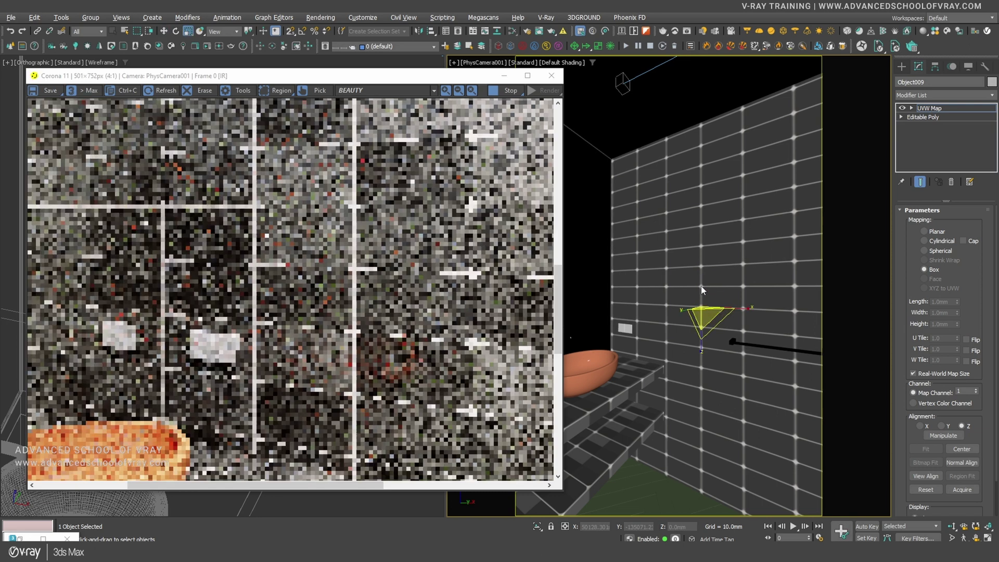
pyautogui.moveTo(703, 345); pyautogui.dragTo(702, 344)
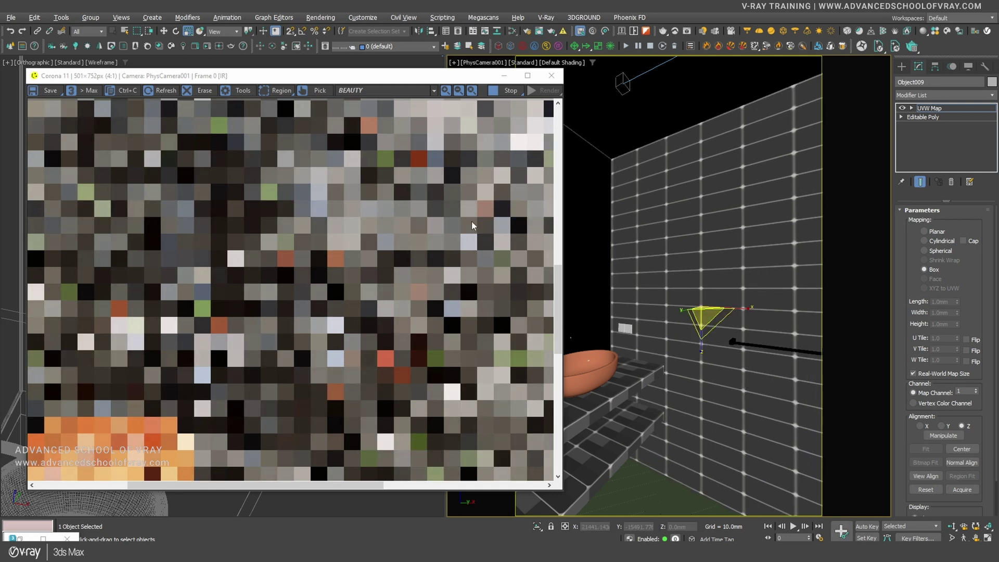
pyautogui.moveTo(364, 76); pyautogui.dragTo(590, 114)
pyautogui.scroll(-1, 567, 204)
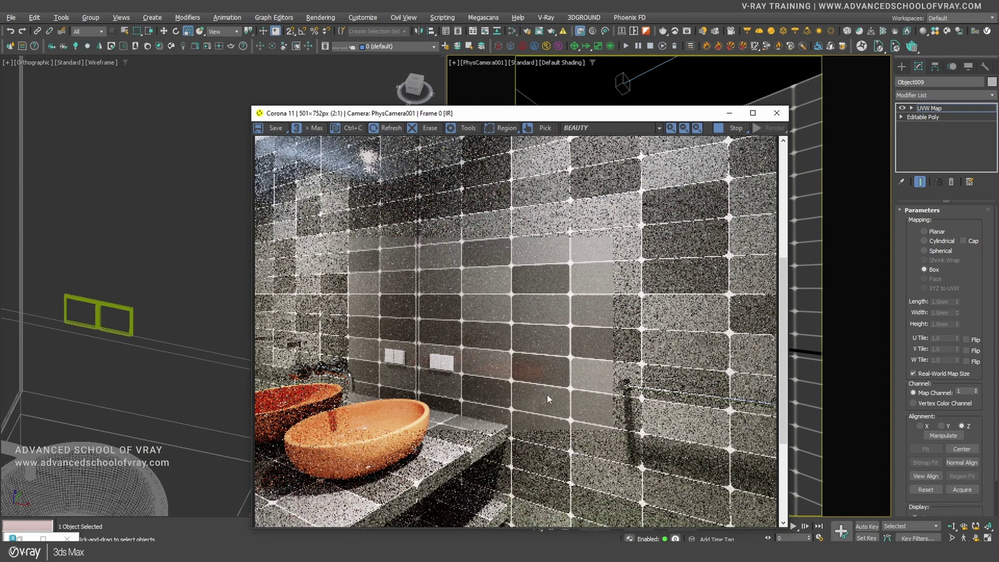
pyautogui.scroll(-1, 560, 365)
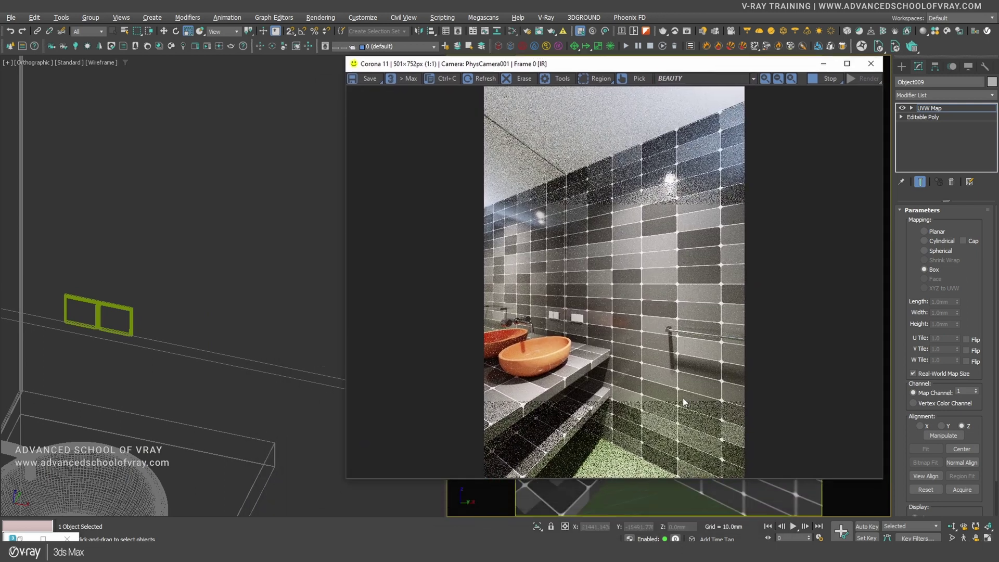
pyautogui.scroll(1, 646, 201)
pyautogui.moveTo(670, 294); pyautogui.dragTo(648, 258)
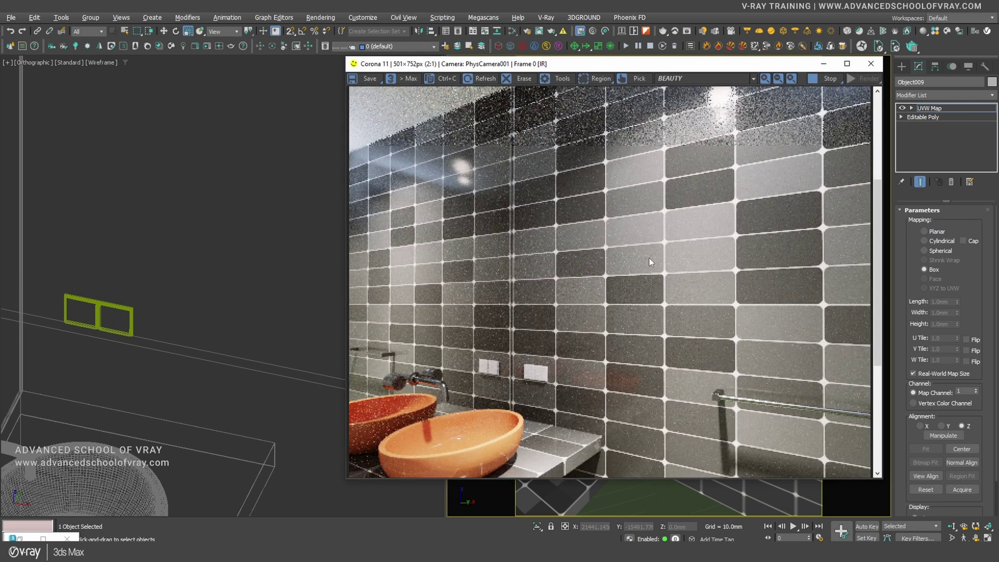
pyautogui.scroll(-1, 556, 357)
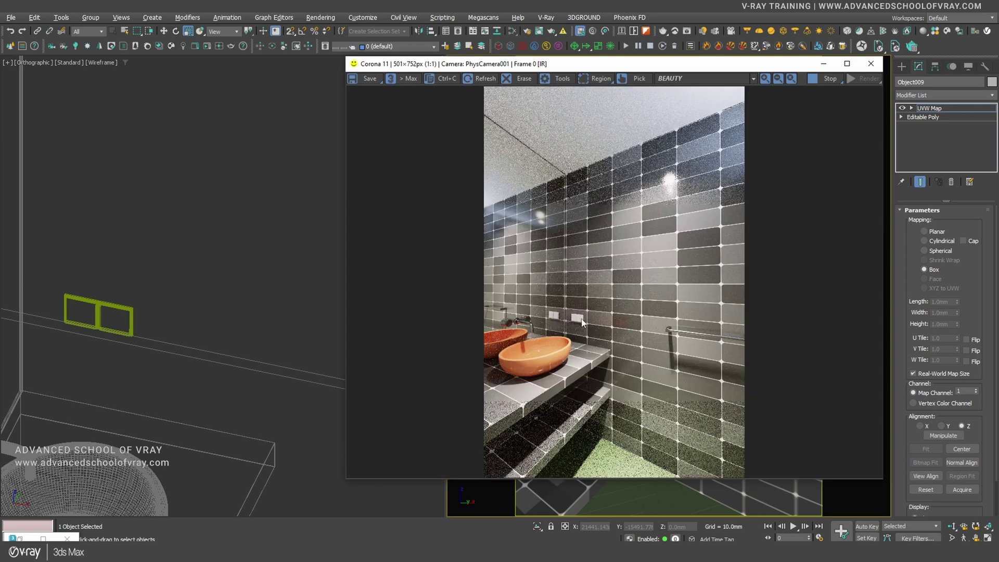
pyautogui.scroll(1, 558, 349)
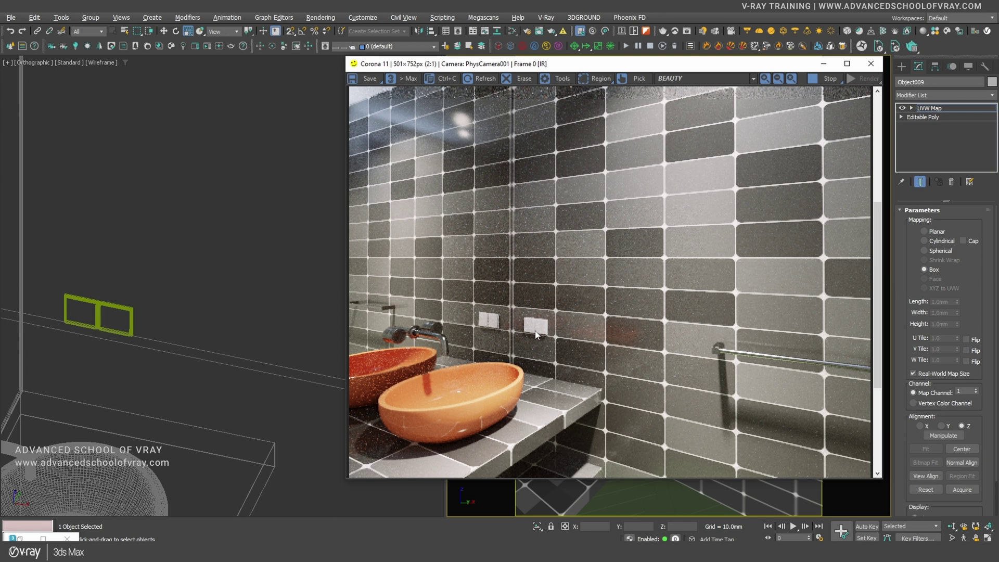
# Step: Leave the UVW Map gizmo and raise the two wall outlet plates slightly along Z to center them within the tile row
pyautogui.moveTo(168, 287); pyautogui.dragTo(89, 314)
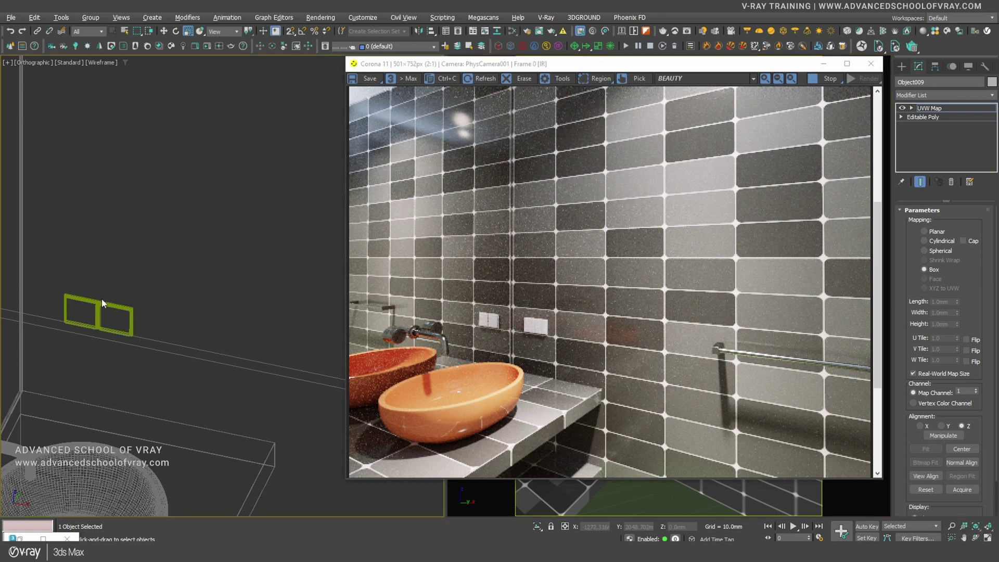
pyautogui.moveTo(744, 64); pyautogui.dragTo(708, 66)
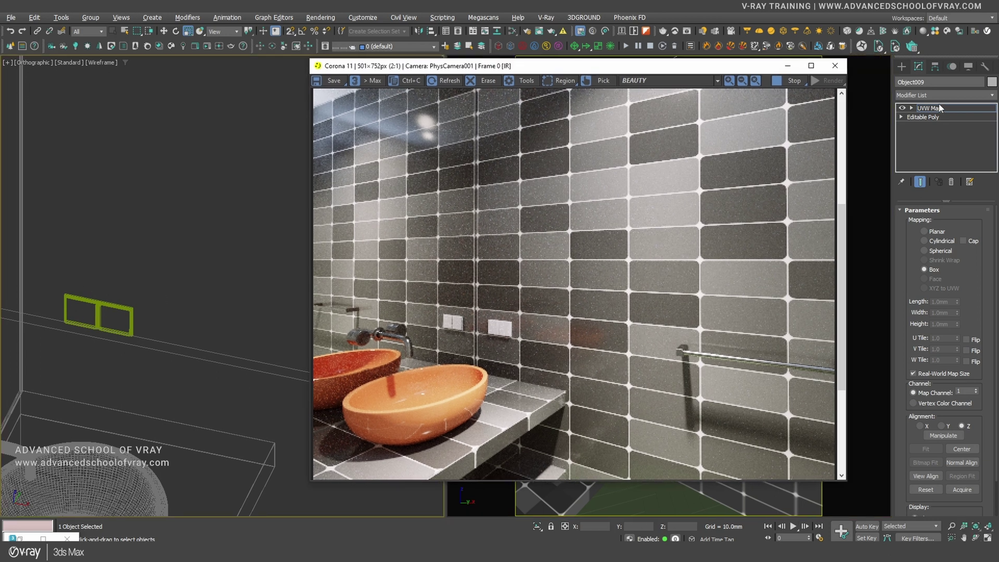
pyautogui.click(939, 108)
pyautogui.moveTo(174, 270); pyautogui.dragTo(97, 281)
pyautogui.press('w')
pyautogui.press('w')
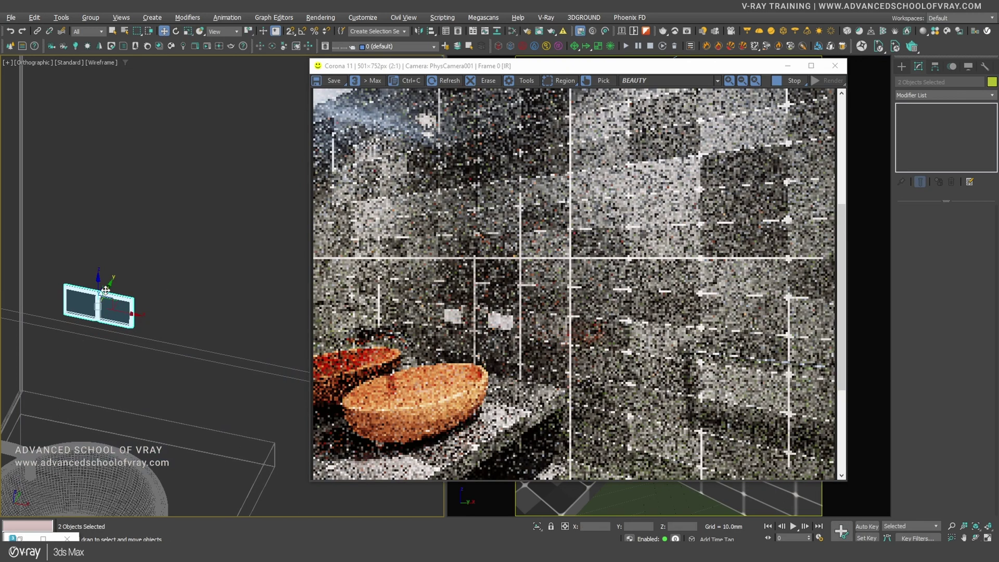
pyautogui.moveTo(182, 271); pyautogui.dragTo(97, 279)
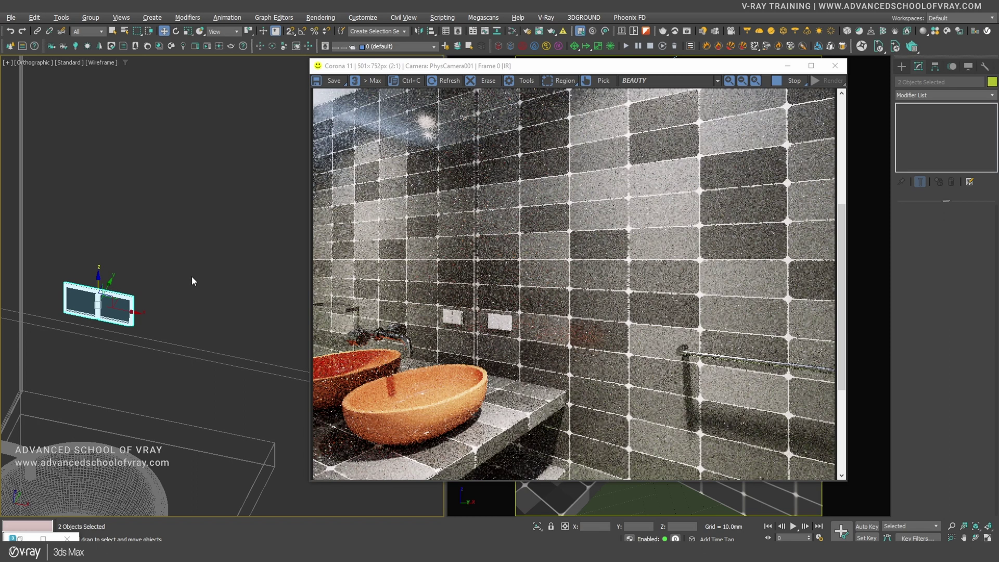
pyautogui.moveTo(178, 266); pyautogui.dragTo(98, 281)
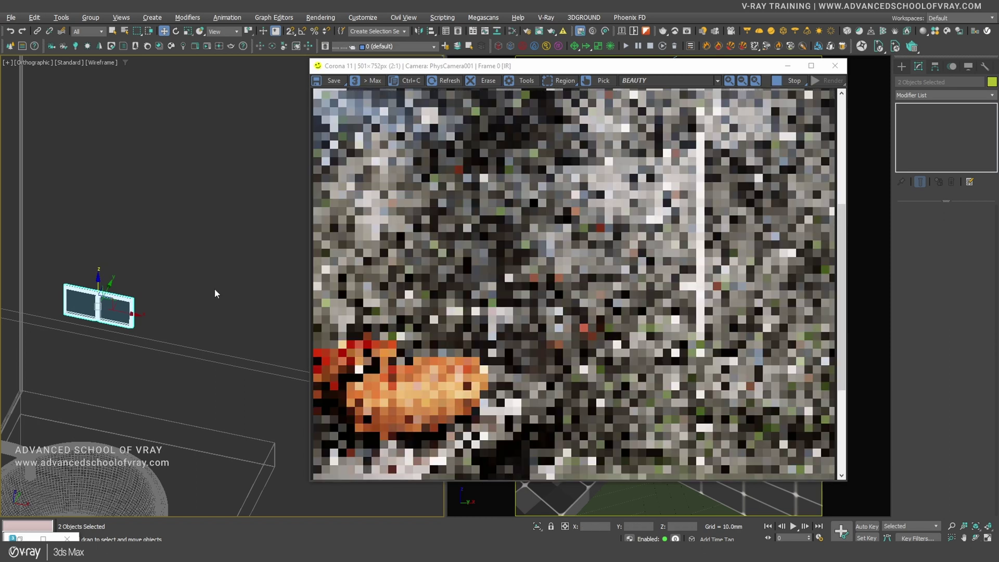
# Step: Nudge both outlet plates together slightly along negative X
pyautogui.click(204, 283)
pyautogui.moveTo(179, 288); pyautogui.dragTo(95, 313)
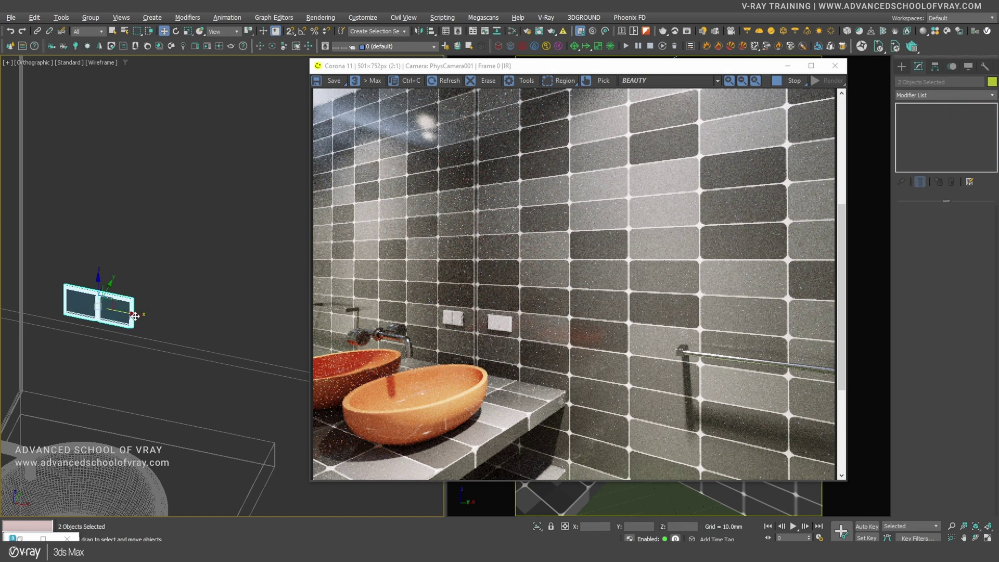
pyautogui.moveTo(135, 316); pyautogui.dragTo(130, 315)
pyautogui.click(159, 312)
# Step: Move the right-hand outlet plate along X to about -776 mm to open a gap between the two plates, checking it in the render
pyautogui.click(121, 319)
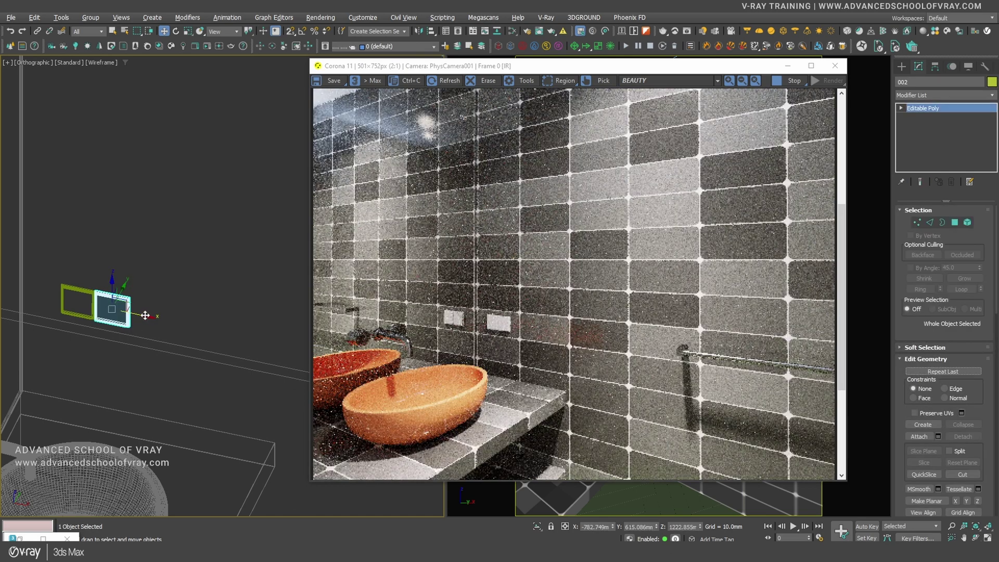
pyautogui.moveTo(145, 316); pyautogui.dragTo(146, 316)
pyautogui.click(193, 309)
pyautogui.scroll(2, 495, 326)
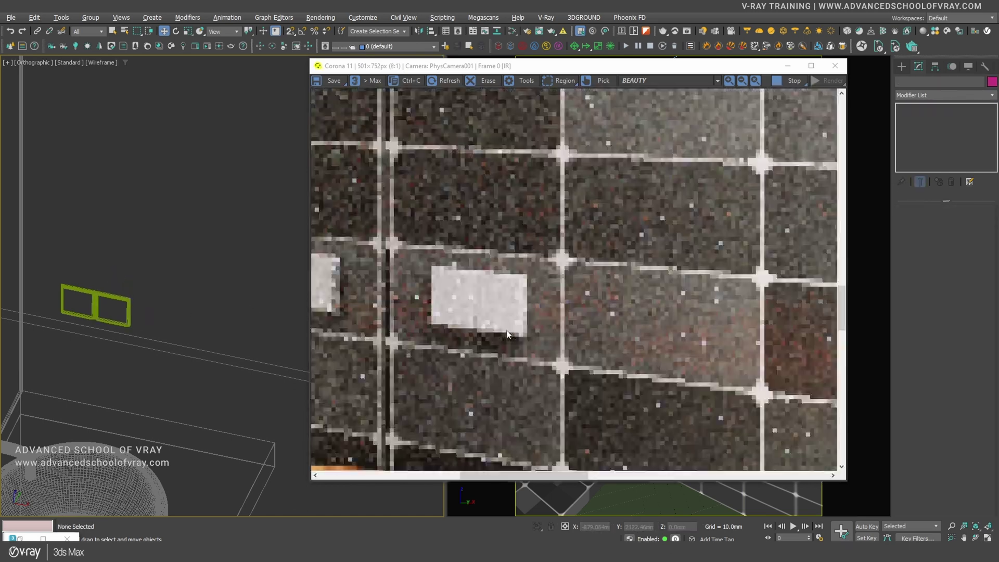
pyautogui.click(132, 314)
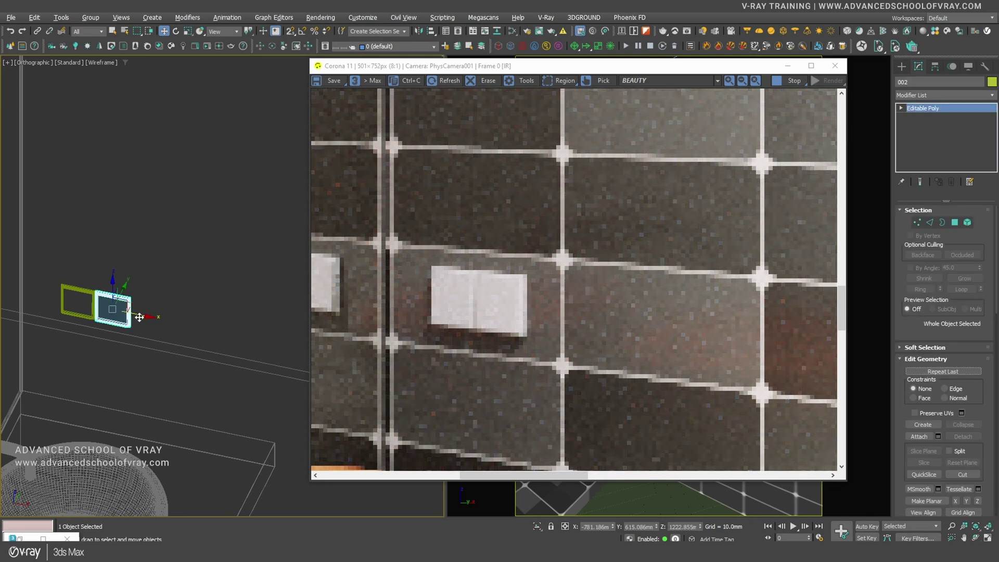
pyautogui.moveTo(139, 316); pyautogui.dragTo(142, 316)
pyautogui.click(190, 312)
pyautogui.scroll(-1, 509, 332)
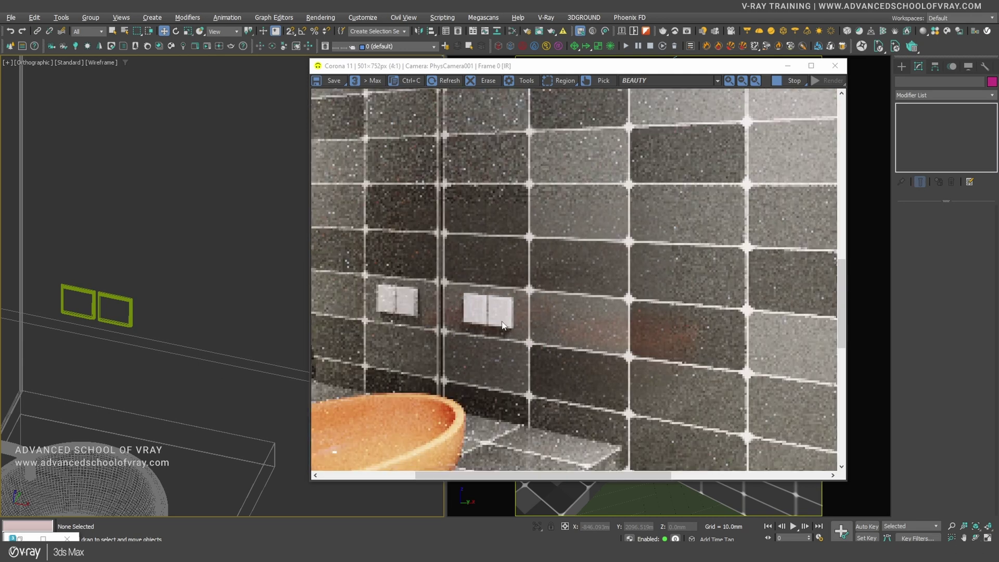
pyautogui.scroll(-1, 509, 332)
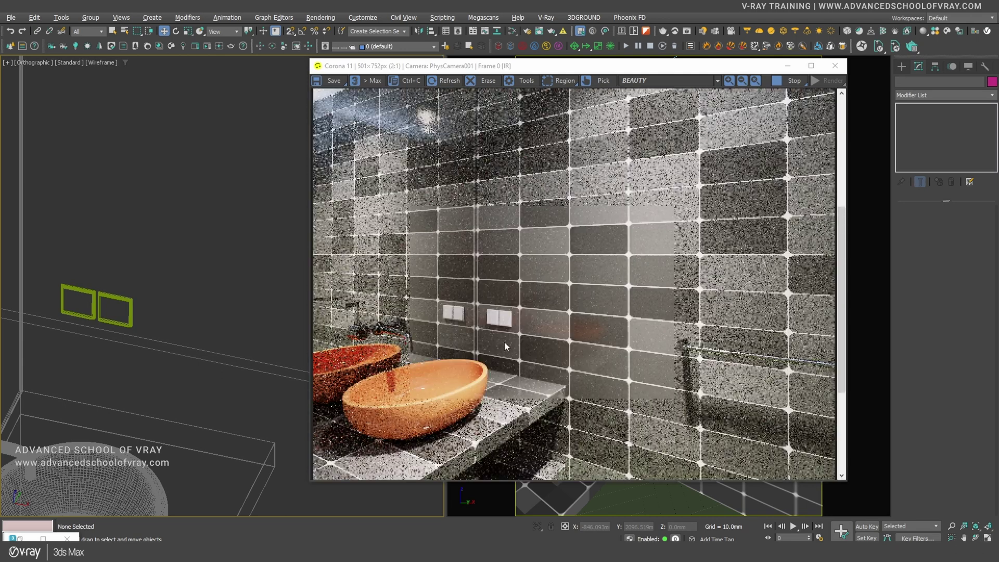
pyautogui.scroll(1, 505, 324)
pyautogui.scroll(-1, 508, 326)
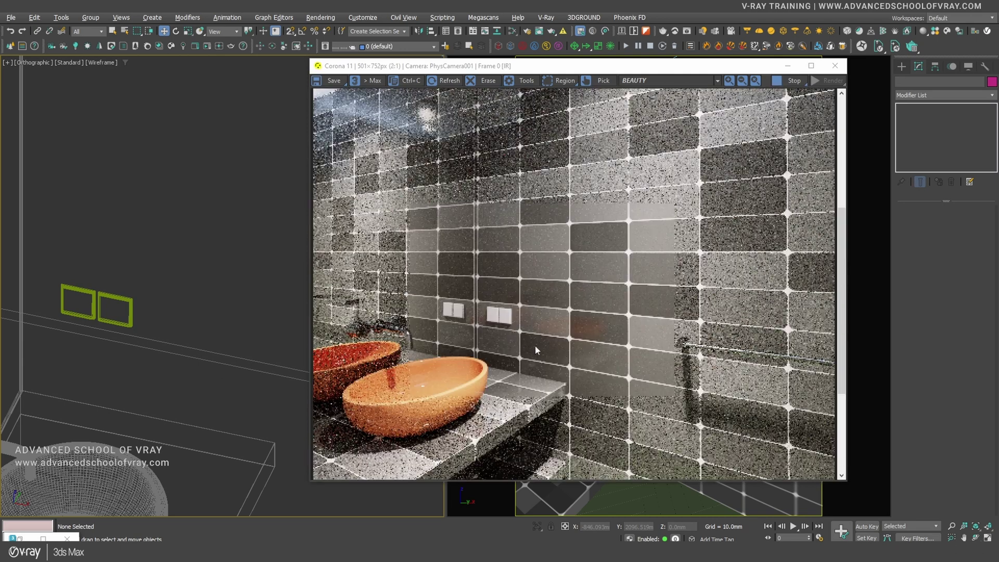
# Step: Narrow the gap by moving the right-hand outlet plate to about X -778 mm, and review the whole tiled bathroom render
pyautogui.click(131, 314)
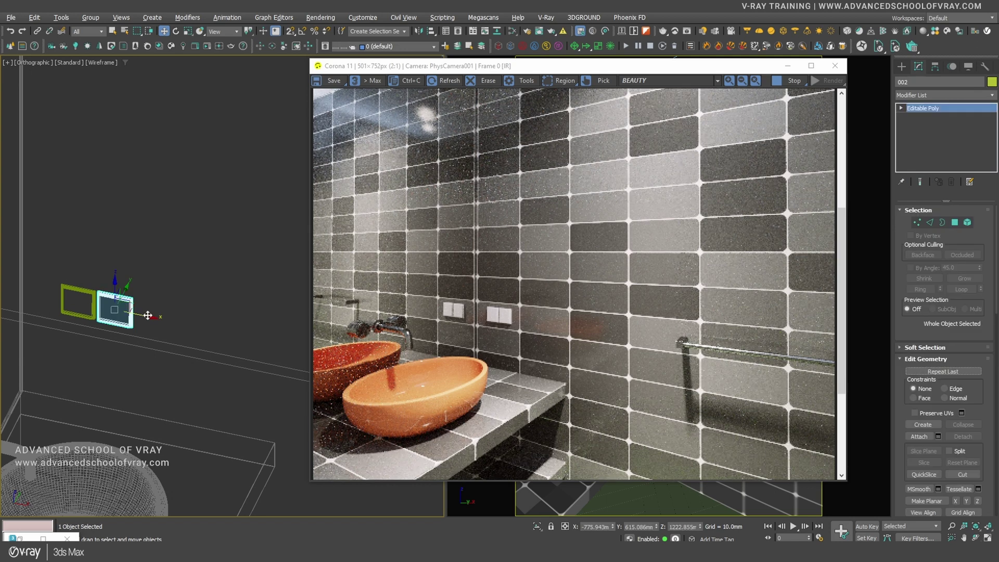
pyautogui.moveTo(148, 318); pyautogui.dragTo(147, 324)
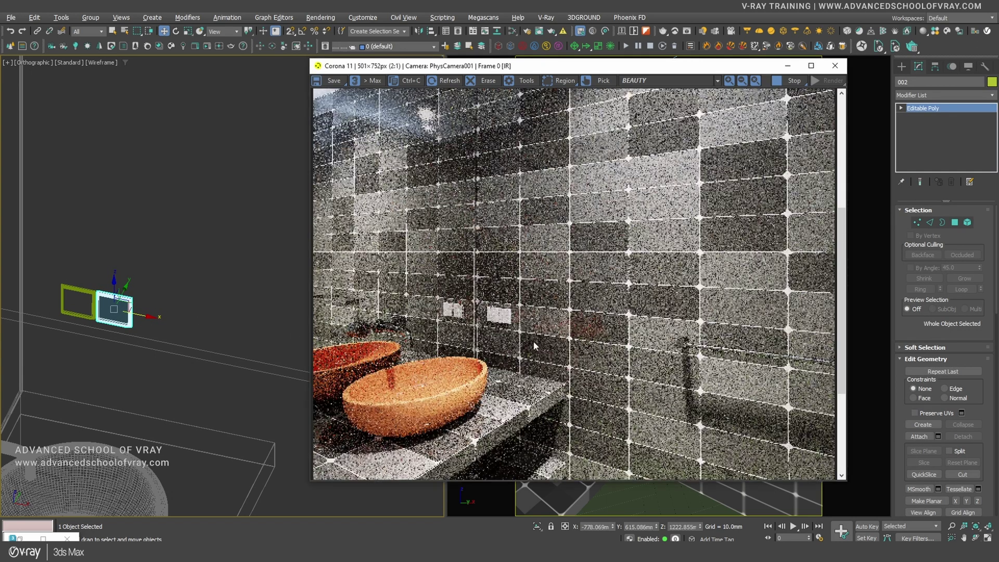
pyautogui.scroll(-1, 530, 339)
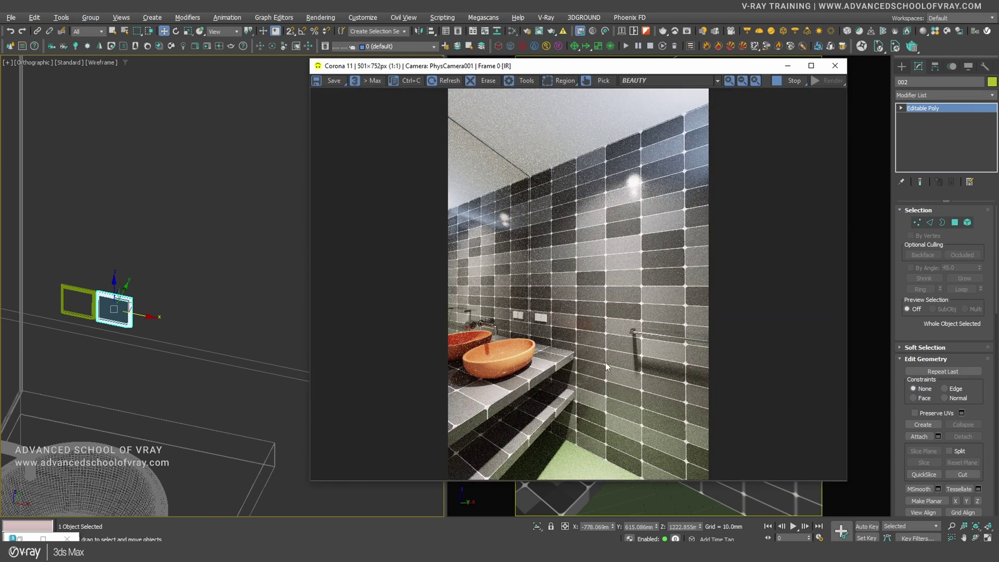
pyautogui.scroll(1, 575, 331)
pyautogui.moveTo(674, 457); pyautogui.dragTo(645, 308, button='middle')
pyautogui.scroll(-1, 620, 352)
pyautogui.scroll(1, 650, 244)
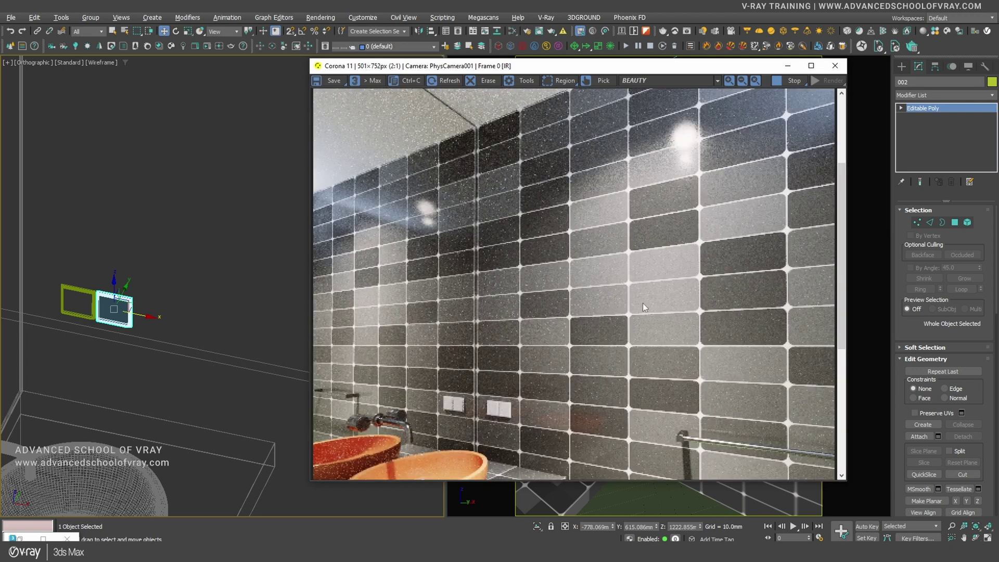
pyautogui.scroll(-1, 644, 312)
pyautogui.scroll(-1, 649, 320)
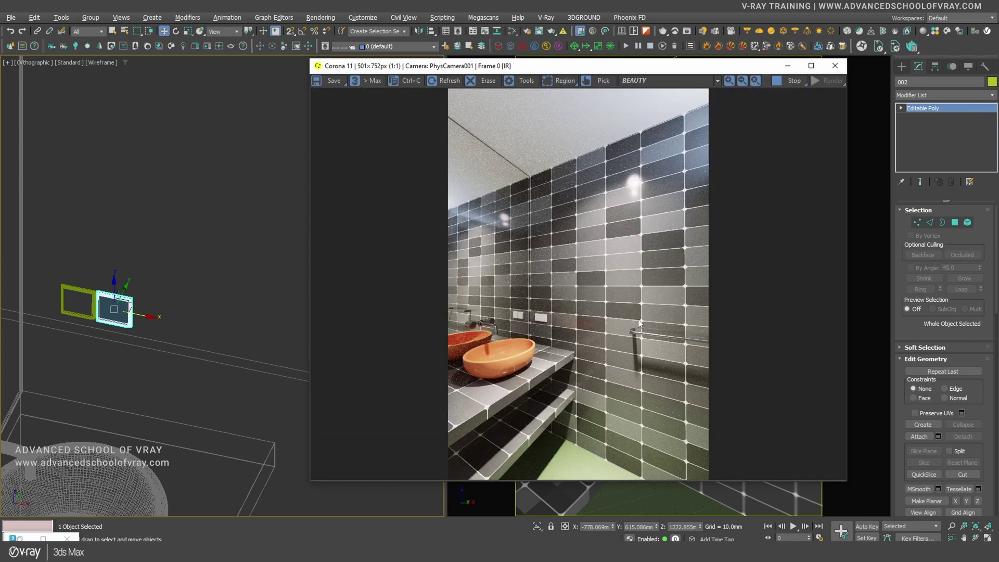
# Step: Reopen the Slate Material Editor, enlarge the CoronaTileMap node's preview and move the CoronaMultiMap node in line beside it
pyautogui.click(259, 276)
pyautogui.press('m')
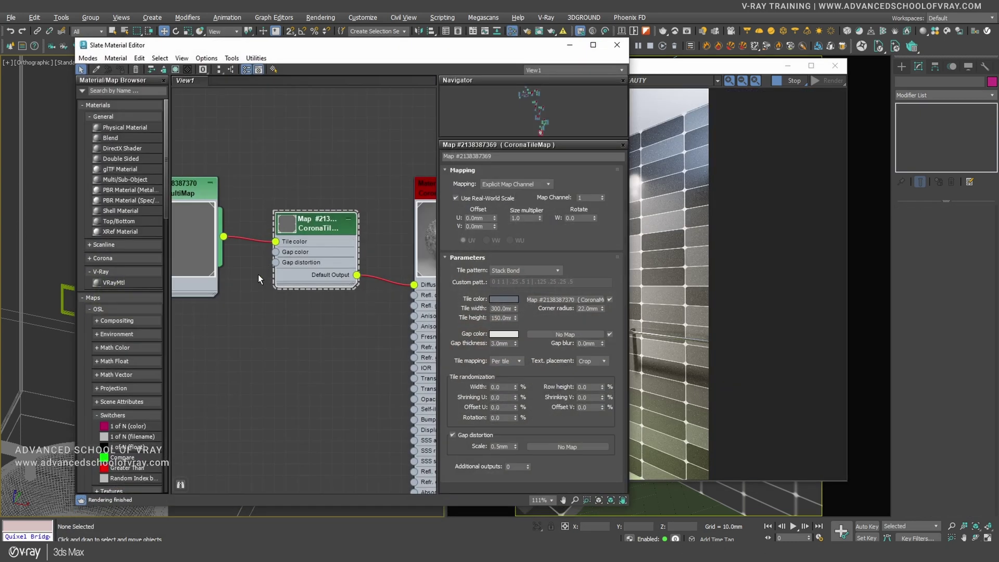
pyautogui.moveTo(368, 289)
pyautogui.mouseDown(button='middle')
pyautogui.moveTo(333, 278)
pyautogui.moveTo(353, 293)
pyautogui.mouseUp(button='middle')
pyautogui.scroll(-2, 334, 281)
pyautogui.scroll(2, 271, 287)
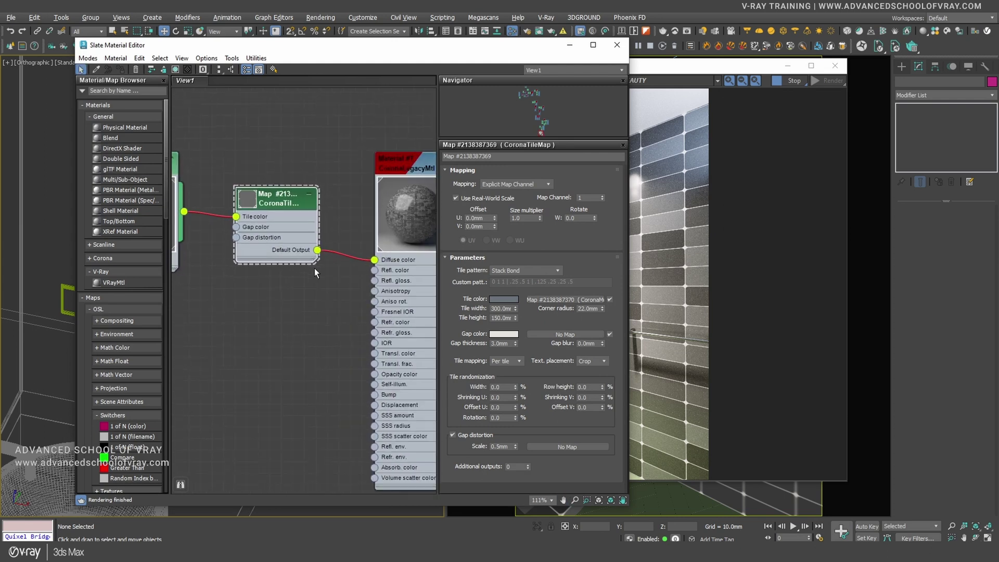
pyautogui.moveTo(292, 291); pyautogui.dragTo(297, 292, button='middle')
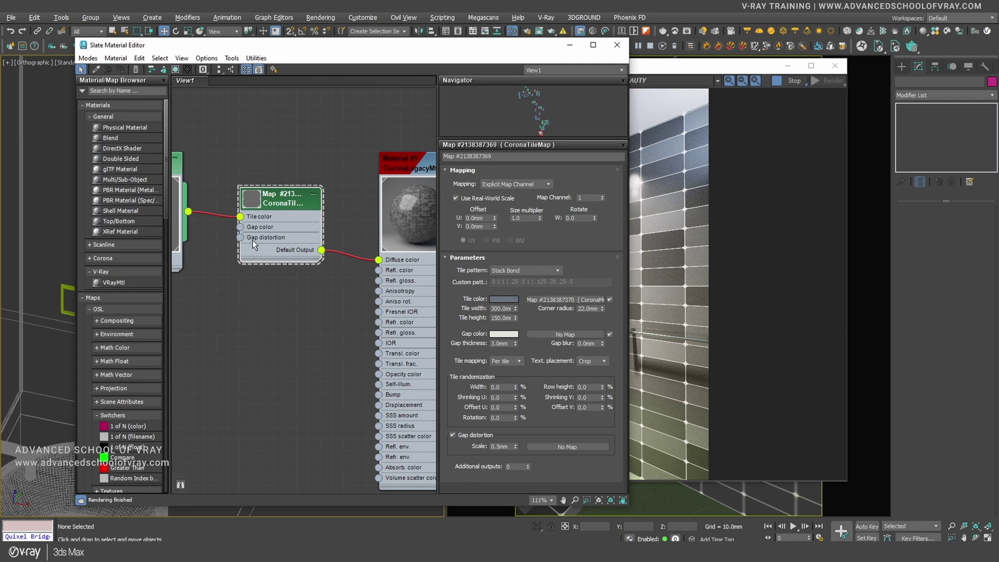
pyautogui.doubleClick(254, 201)
pyautogui.moveTo(276, 204); pyautogui.dragTo(272, 181)
pyautogui.moveTo(290, 314); pyautogui.dragTo(301, 318, button='middle')
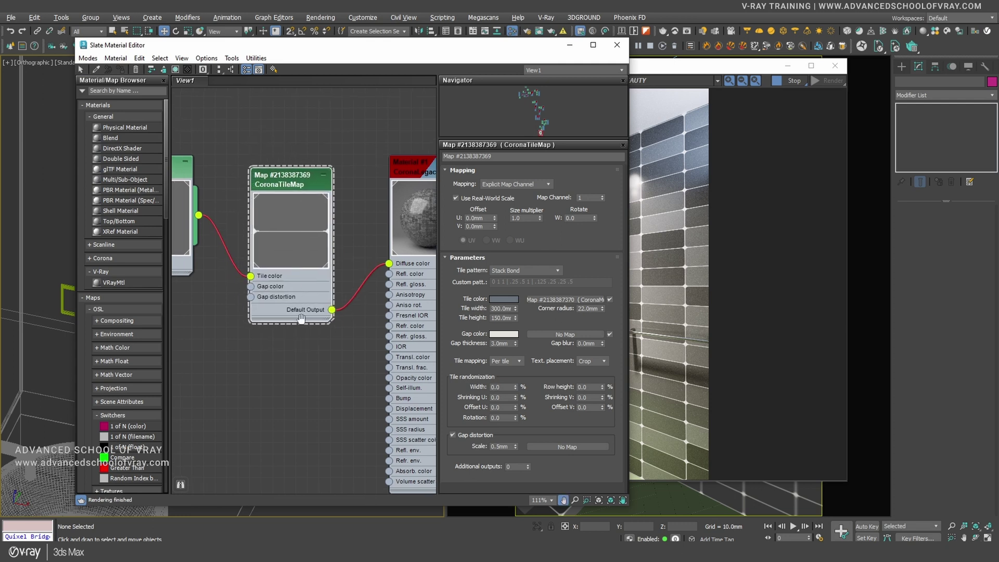
pyautogui.moveTo(174, 177); pyautogui.dragTo(198, 222)
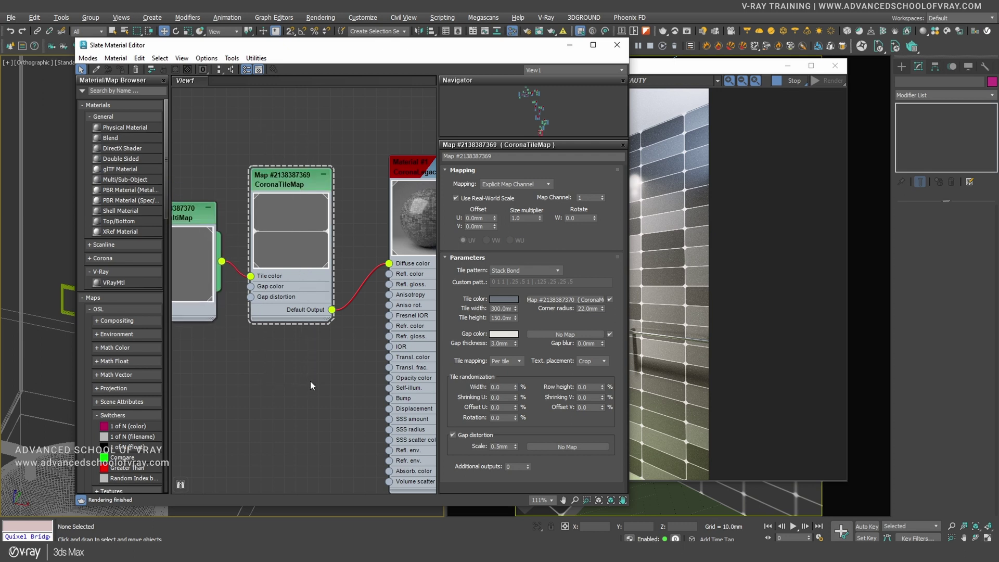
# Step: Arrange the render window beside the Slate Material Editor and bring the CoronaTileMap and material nodes into view
pyautogui.moveTo(697, 71); pyautogui.dragTo(803, 66)
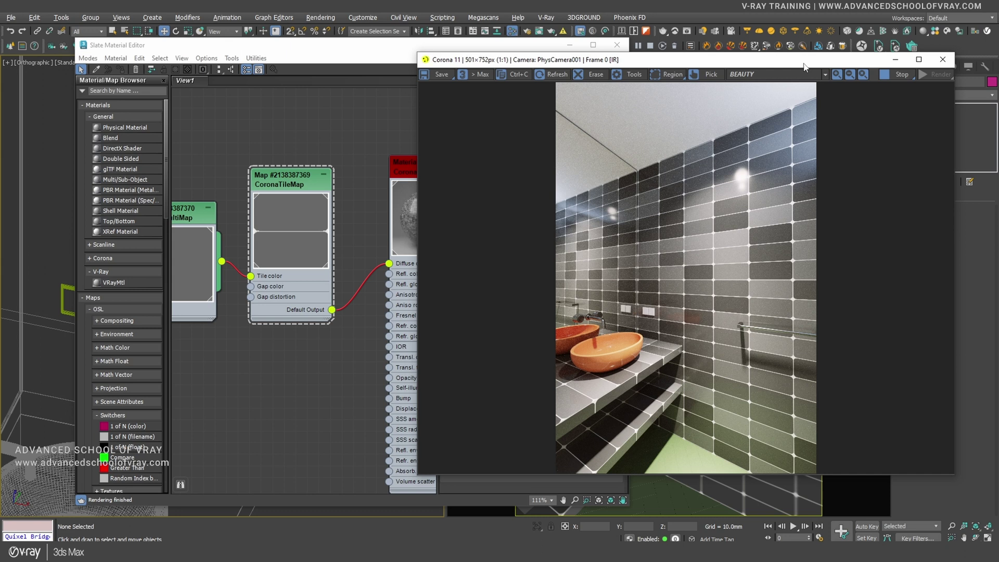
pyautogui.moveTo(395, 52); pyautogui.dragTo(351, 50)
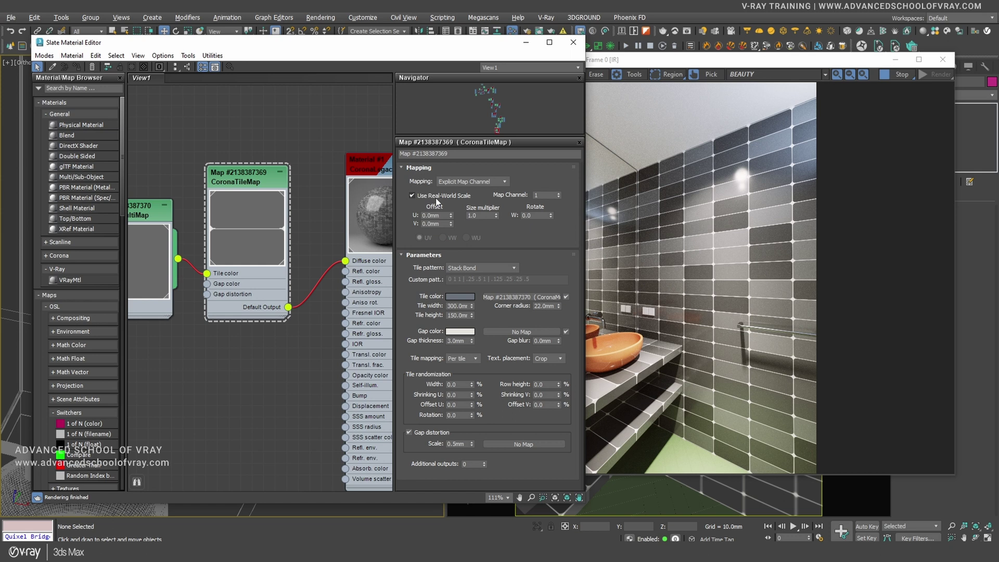
pyautogui.scroll(-1, 291, 216)
pyautogui.moveTo(297, 245); pyautogui.dragTo(303, 232, button='middle')
# Step: Examine the light highlights and surface uniformity of the tiled wall close up in the interactive render
pyautogui.scroll(1, 300, 230)
pyautogui.scroll(1, 740, 214)
pyautogui.moveTo(740, 214); pyautogui.dragTo(736, 227, button='middle')
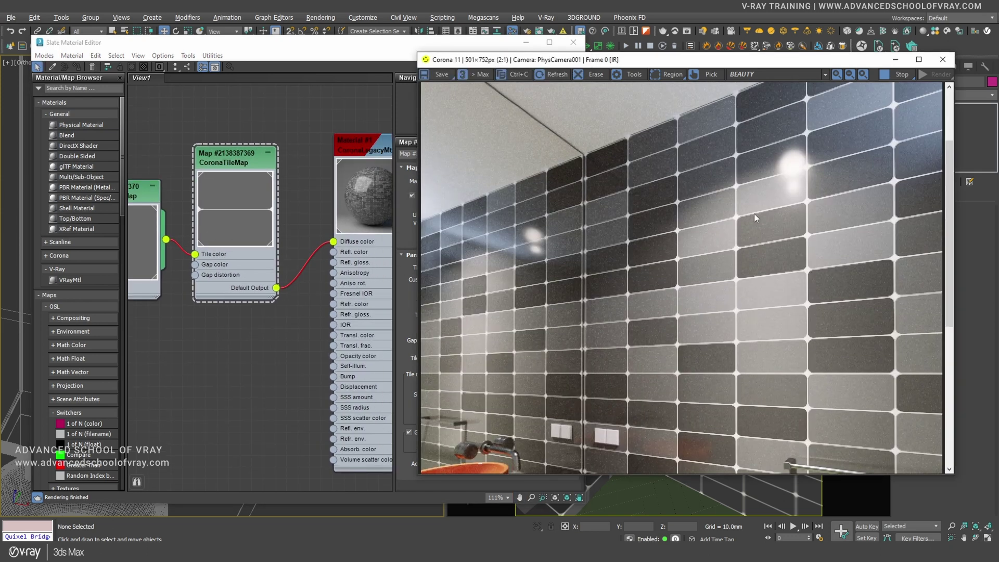
pyautogui.scroll(-1, 750, 330)
pyautogui.scroll(3, 776, 256)
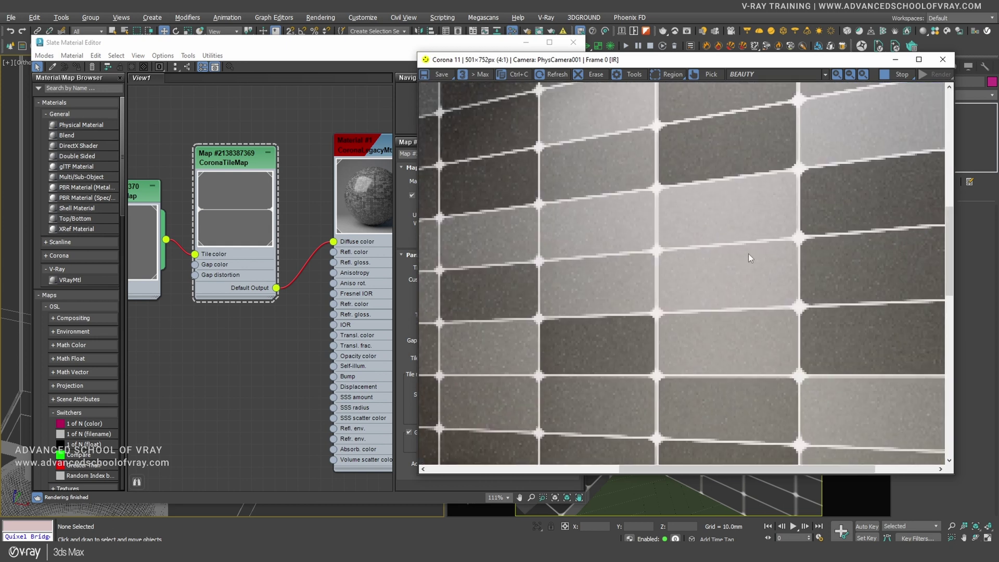
pyautogui.scroll(-3, 779, 244)
pyautogui.scroll(1, 760, 201)
pyautogui.scroll(-1, 759, 248)
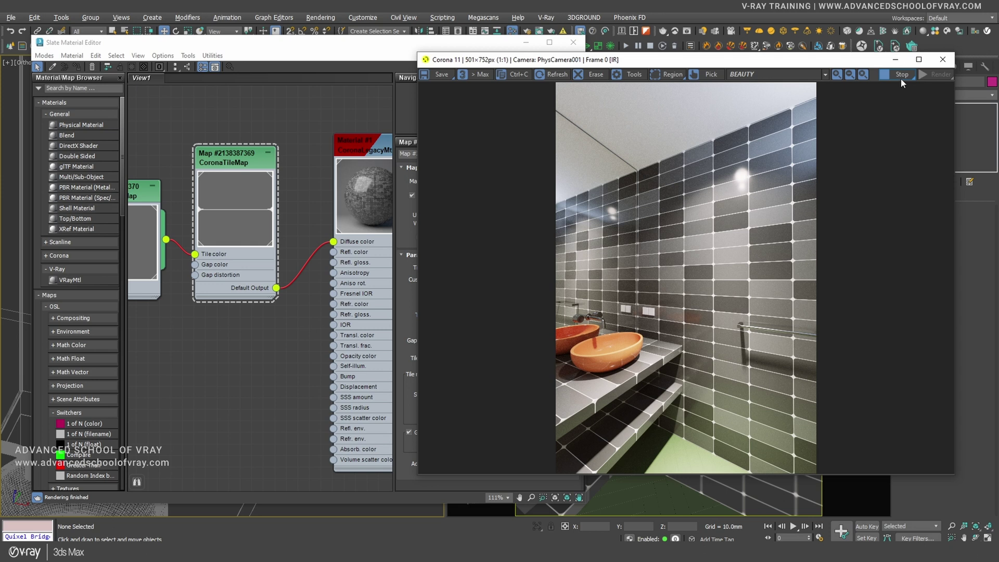
pyautogui.scroll(1, 764, 262)
pyautogui.moveTo(756, 241); pyautogui.dragTo(759, 270)
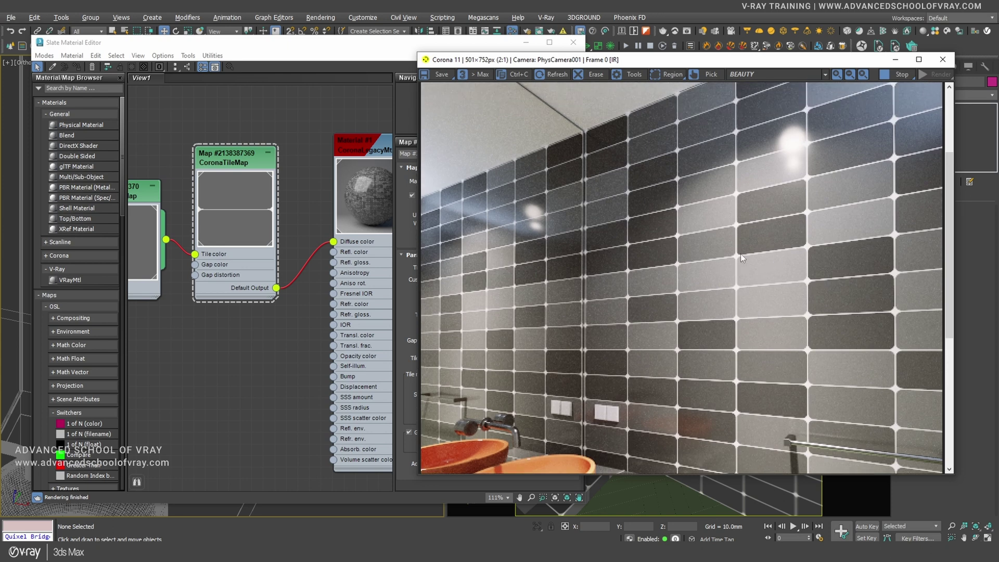
# Step: Stop the interactive render and place a dirt Bitmap (33.png) and a white fingerprints Bitmap below the CoronaTileMap node
pyautogui.click(895, 78)
pyautogui.click(293, 232)
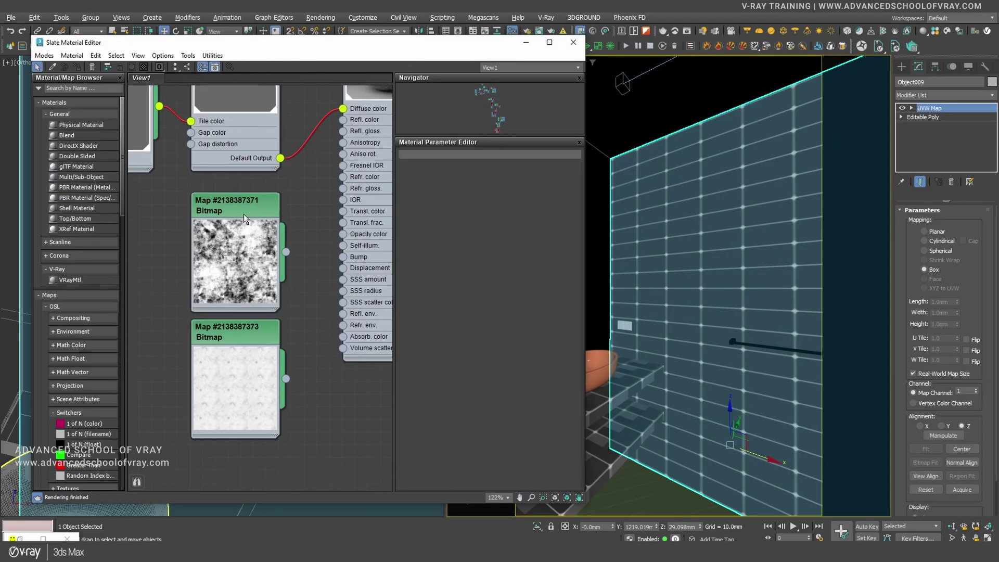
pyautogui.moveTo(243, 214); pyautogui.dragTo(238, 200)
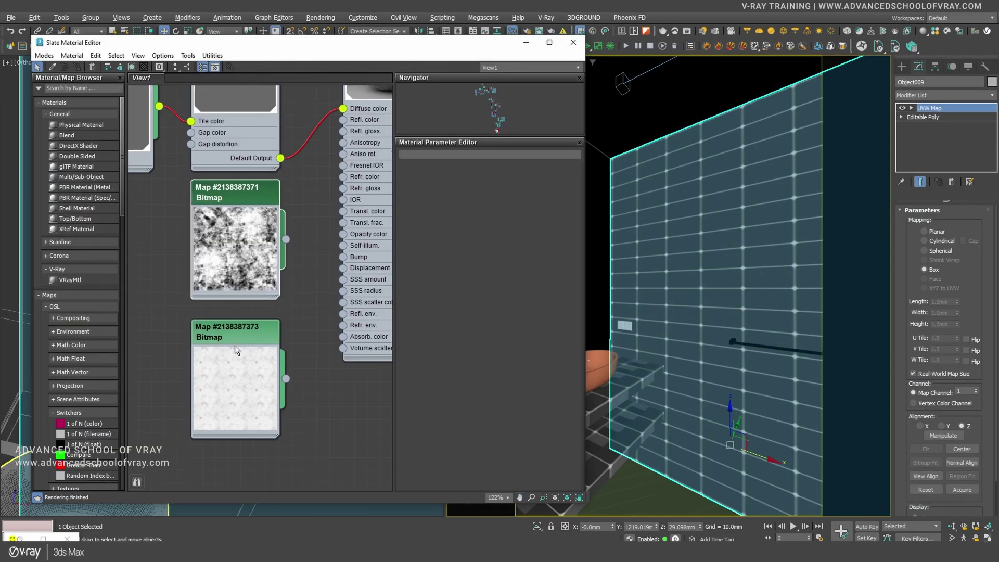
pyautogui.moveTo(242, 340); pyautogui.dragTo(243, 340)
pyautogui.scroll(-1, 243, 340)
pyautogui.moveTo(292, 346); pyautogui.dragTo(244, 362, button='middle')
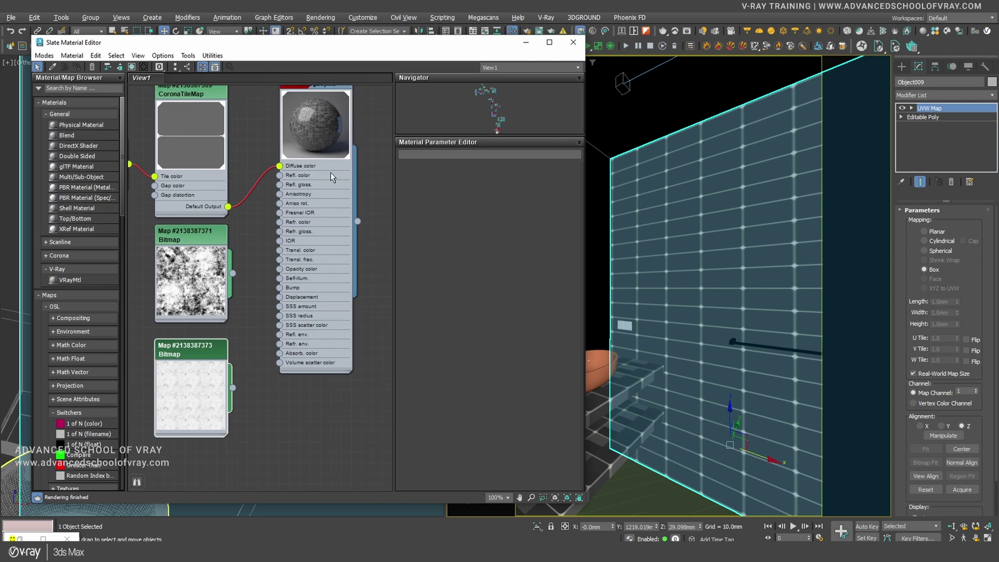
# Step: Connect the 33.png dirt bitmap to the material's Refl. gloss. input and check the wall highlights in the render
pyautogui.moveTo(330, 173); pyautogui.dragTo(330, 195)
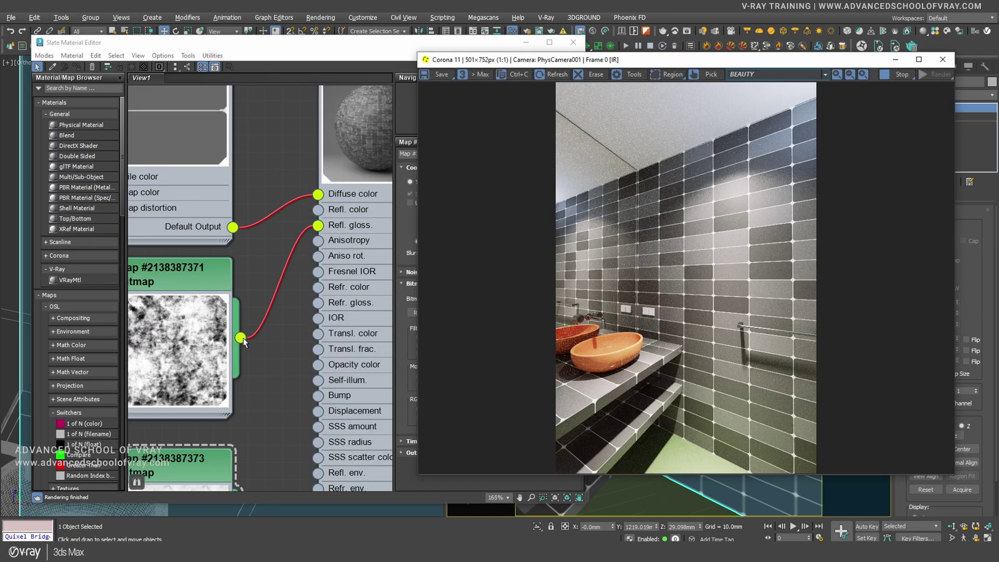
pyautogui.click(242, 338)
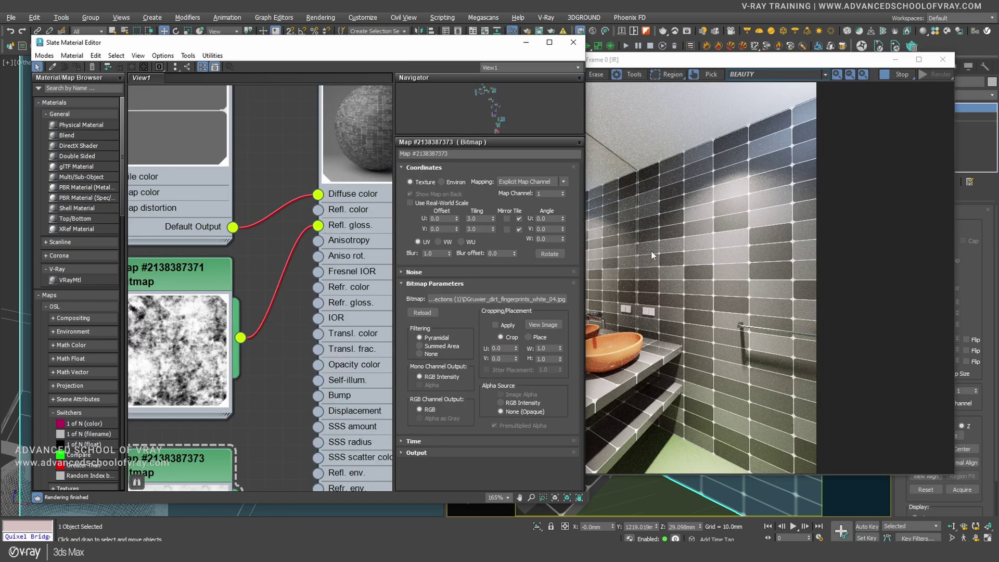
pyautogui.click(721, 233)
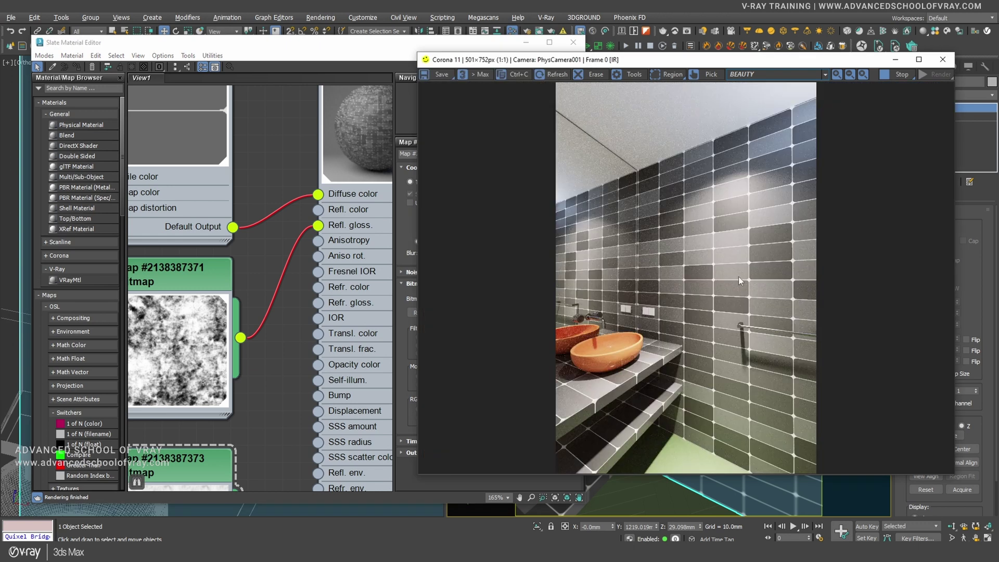
pyautogui.scroll(1, 740, 281)
# Step: Compare the CoronaLegacyMtl with its Refl. glossiness map off and on, set that map's amount to 5.0, and check the render
pyautogui.click(255, 168)
pyautogui.scroll(-1, 296, 171)
pyautogui.moveTo(296, 172); pyautogui.dragTo(267, 190, button='middle')
pyautogui.doubleClick(352, 96)
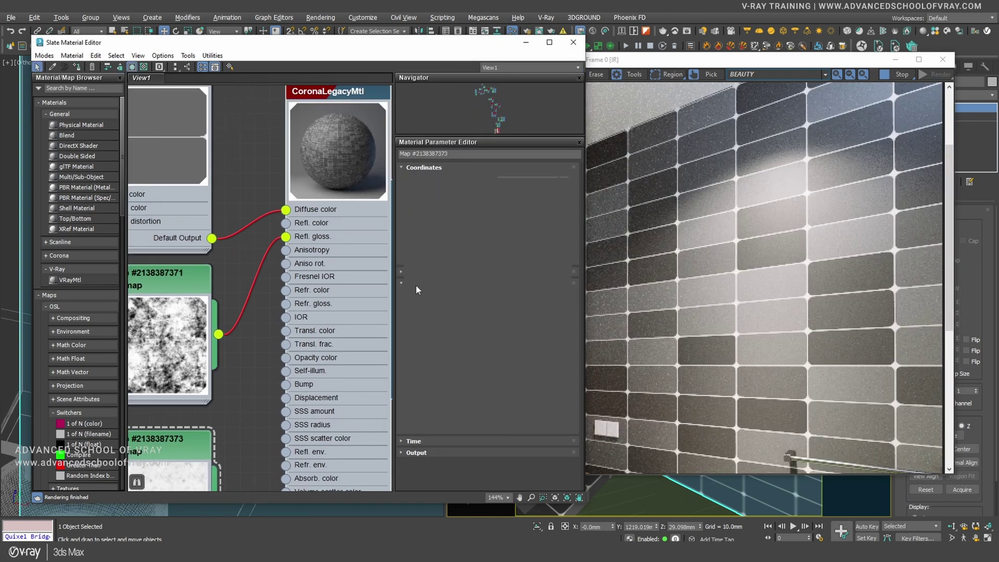
pyautogui.scroll(-5, 450, 355)
pyautogui.scroll(-1, 417, 339)
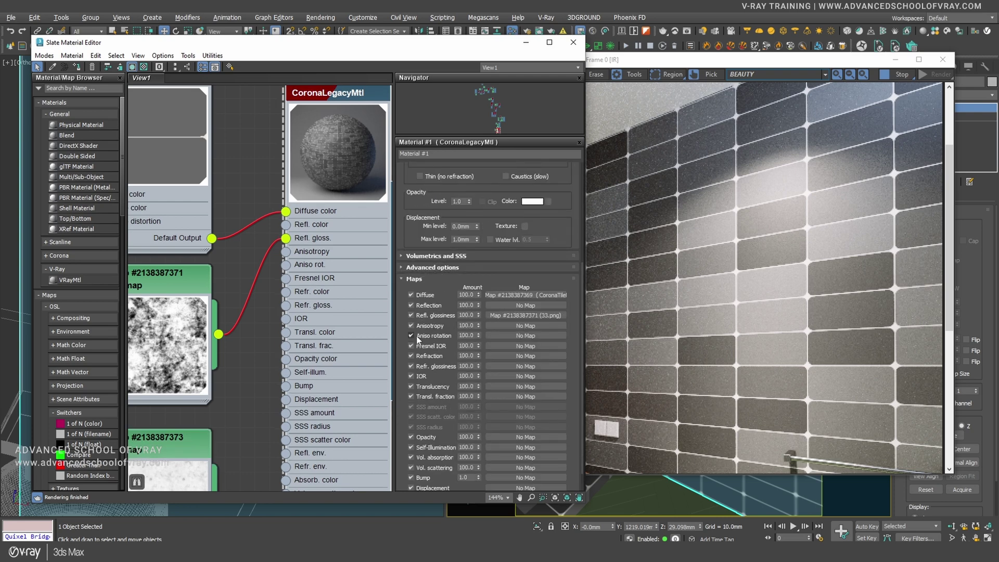
pyautogui.click(413, 314)
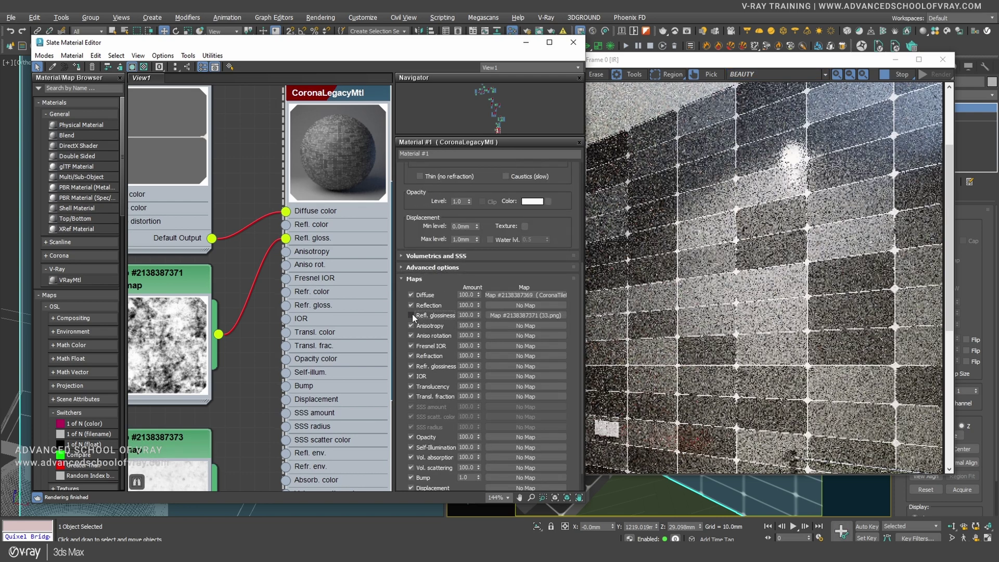
pyautogui.click(412, 314)
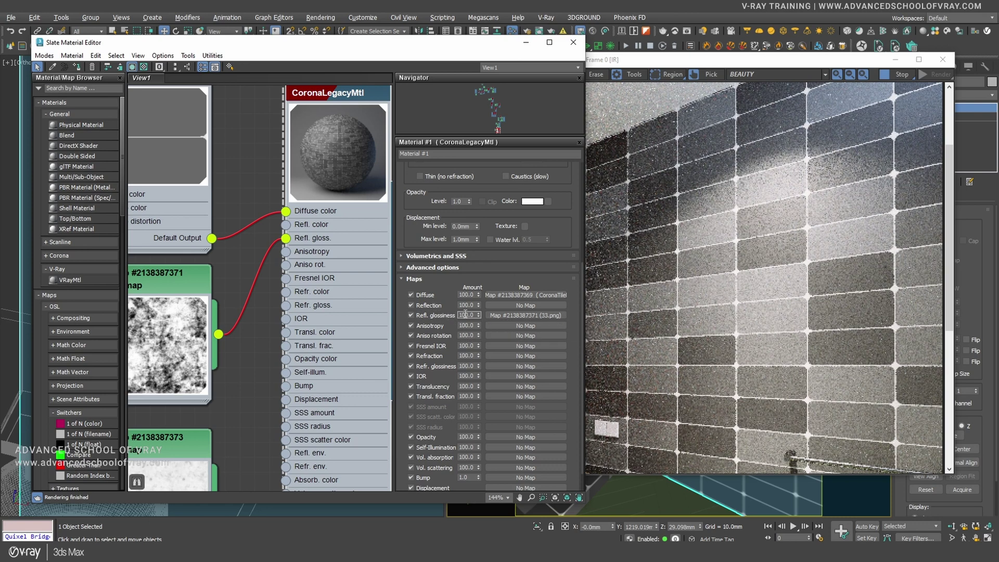
pyautogui.press('Return')
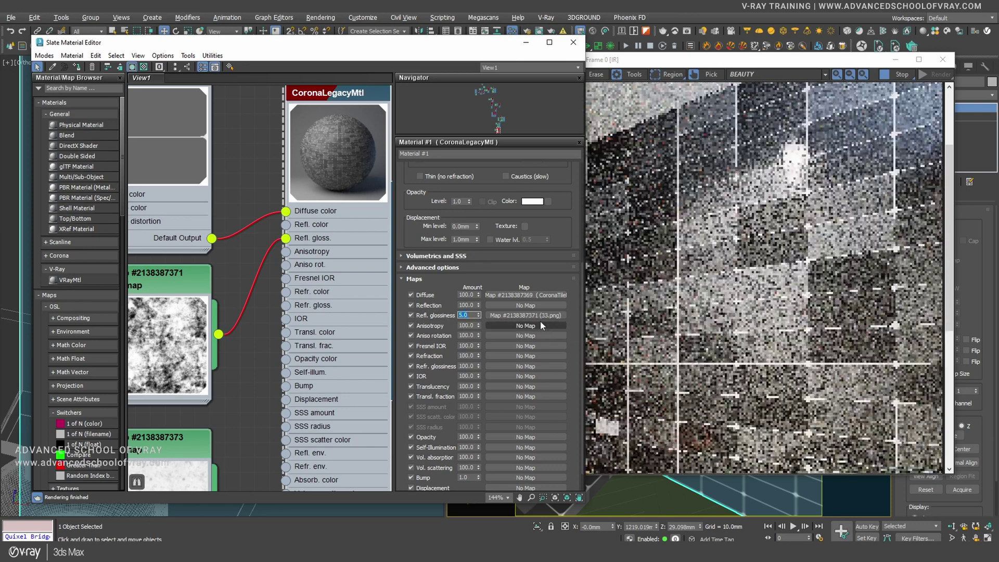
pyautogui.click(802, 169)
pyautogui.scroll(-2, 779, 210)
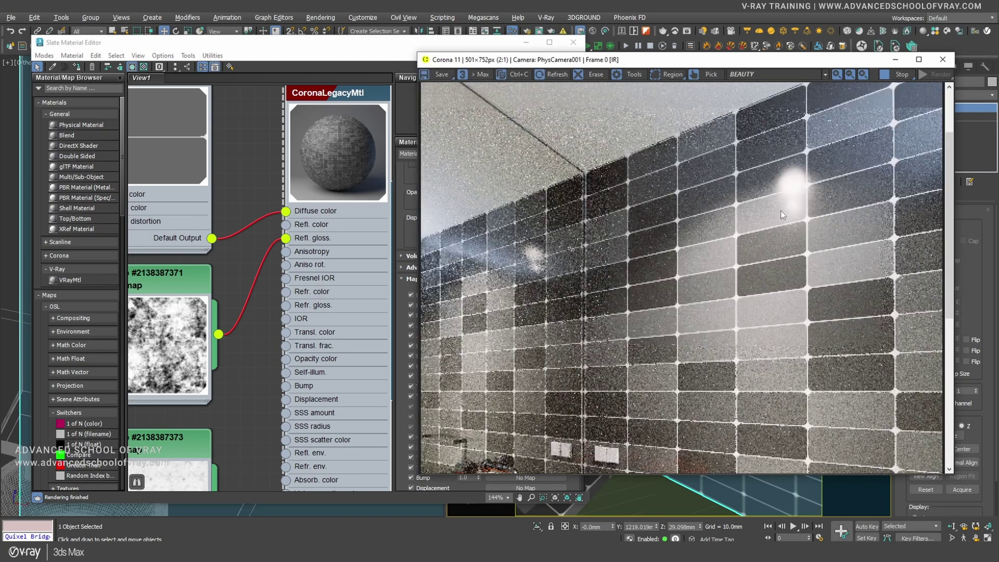
# Step: Connect the white fingerprints bitmap to the material's Bump input and inspect the tile reflections in the render
pyautogui.moveTo(174, 410); pyautogui.dragTo(218, 248, button='middle')
pyautogui.moveTo(261, 336); pyautogui.dragTo(326, 226)
pyautogui.moveTo(308, 240); pyautogui.dragTo(238, 377, button='middle')
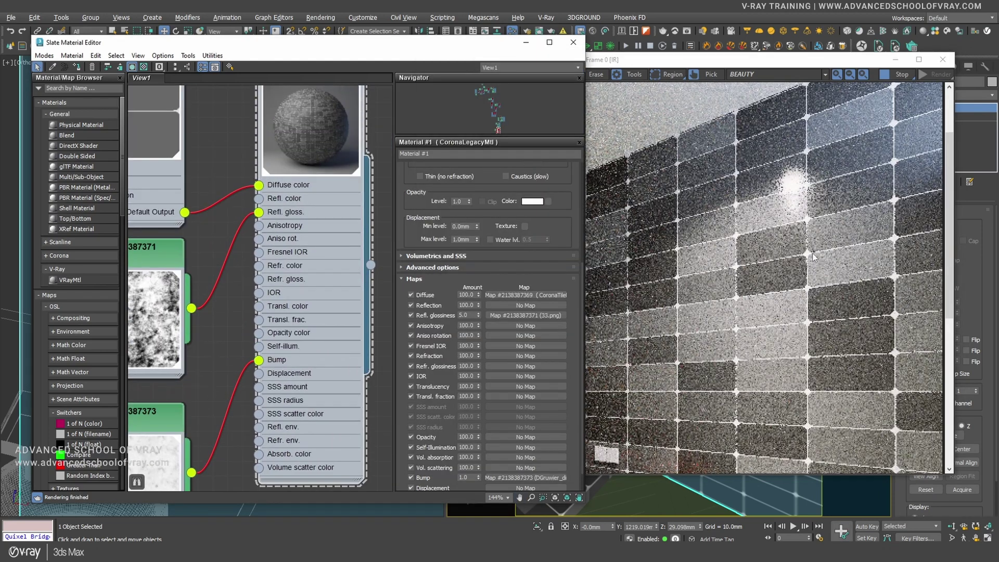
pyautogui.click(809, 212)
pyautogui.scroll(1, 810, 212)
pyautogui.moveTo(826, 232); pyautogui.dragTo(723, 229, button='middle')
pyautogui.scroll(-1, 747, 284)
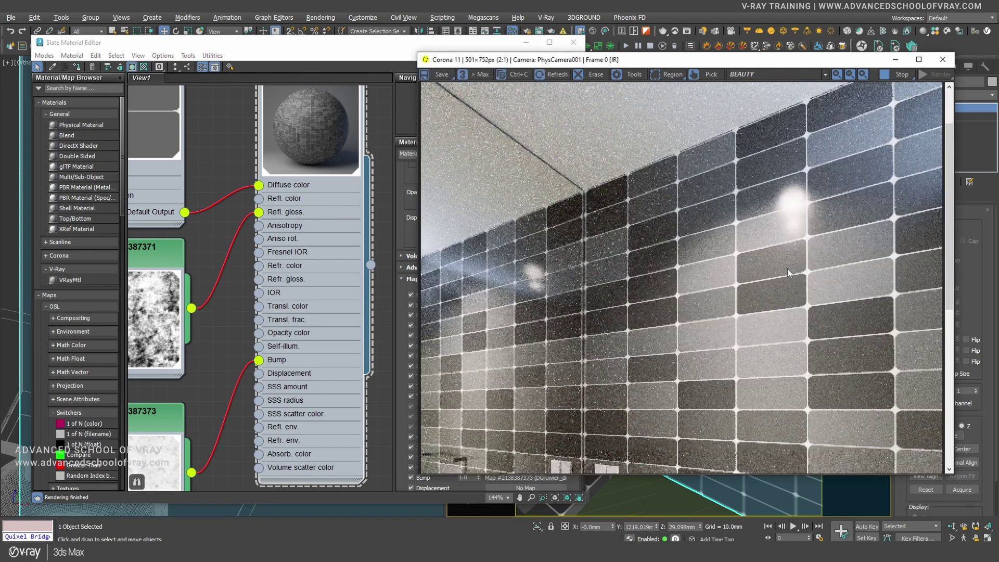
pyautogui.scroll(1, 801, 231)
pyautogui.scroll(-1, 799, 241)
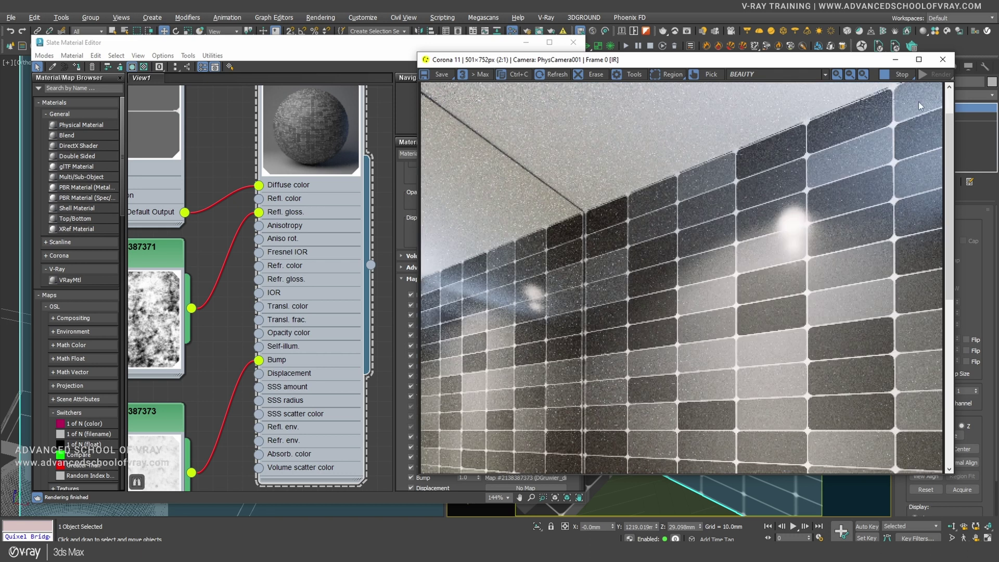
# Step: Add a second UVW Map modifier with Box mapping to the wall and place it beneath the existing UVW Map
pyautogui.click(895, 60)
pyautogui.moveTo(241, 286); pyautogui.dragTo(328, 263, button='middle')
pyautogui.moveTo(230, 245)
pyautogui.mouseDown()
pyautogui.moveTo(214, 243)
pyautogui.moveTo(230, 244)
pyautogui.mouseUp()
pyautogui.click(943, 101)
pyautogui.press('u')
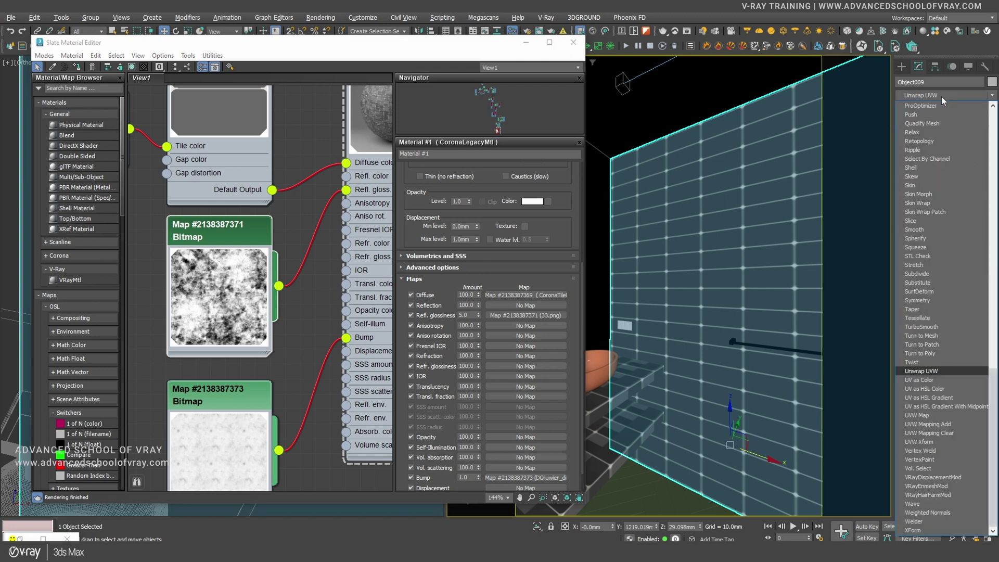
pyautogui.click(917, 415)
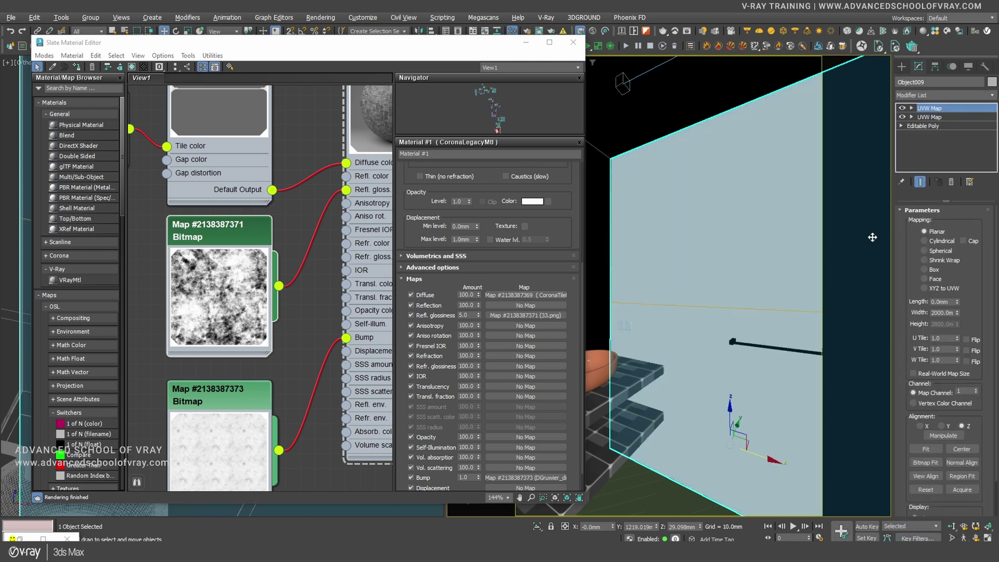
pyautogui.click(925, 270)
pyautogui.moveTo(936, 109); pyautogui.dragTo(938, 125)
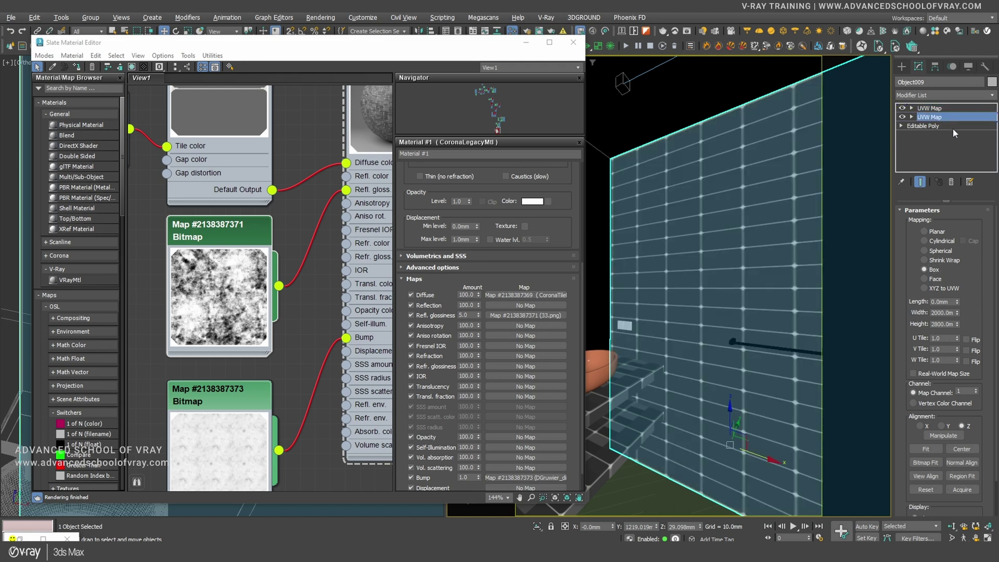
# Step: Set the 33.png dirt bitmap and the lower UVW Map modifier to map channel 2, and review the fingerprints bitmap's coordinates
pyautogui.moveTo(245, 245); pyautogui.dragTo(229, 241, button='middle')
pyautogui.doubleClick(227, 239)
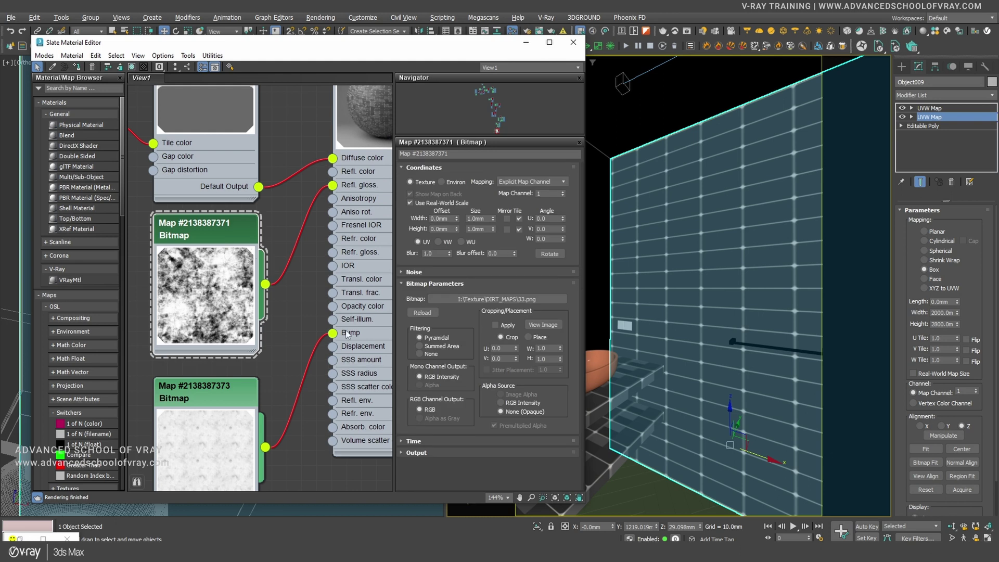
pyautogui.click(563, 192)
pyautogui.click(976, 389)
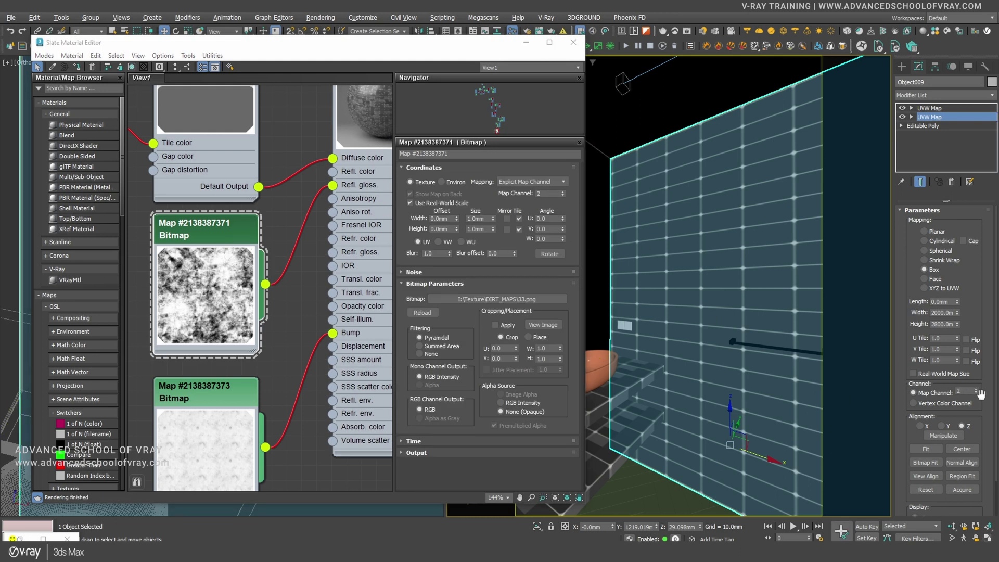
pyautogui.moveTo(224, 396); pyautogui.dragTo(242, 341, button='middle')
pyautogui.doubleClick(242, 340)
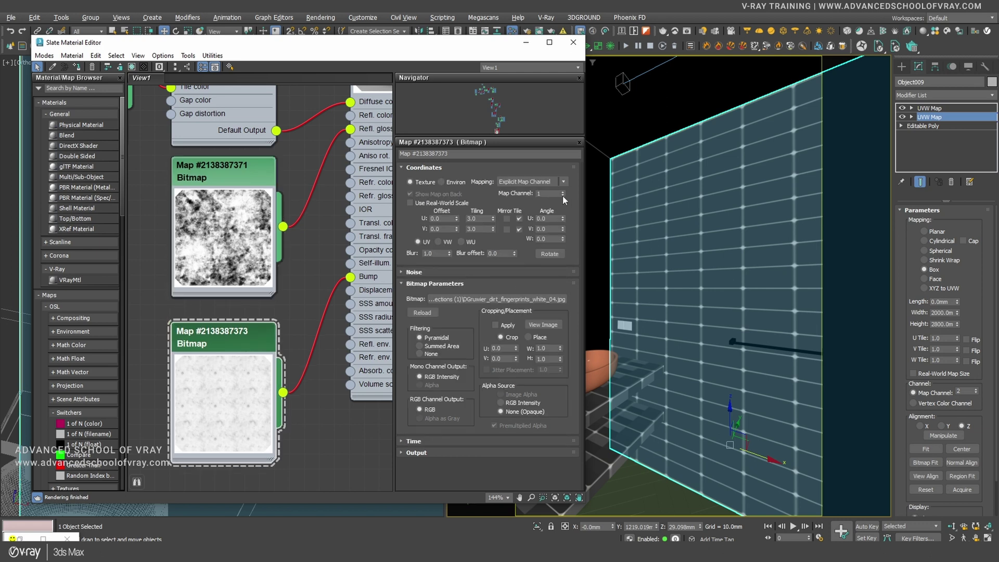
pyautogui.click(252, 174)
pyautogui.moveTo(252, 174); pyautogui.dragTo(238, 264, button='middle')
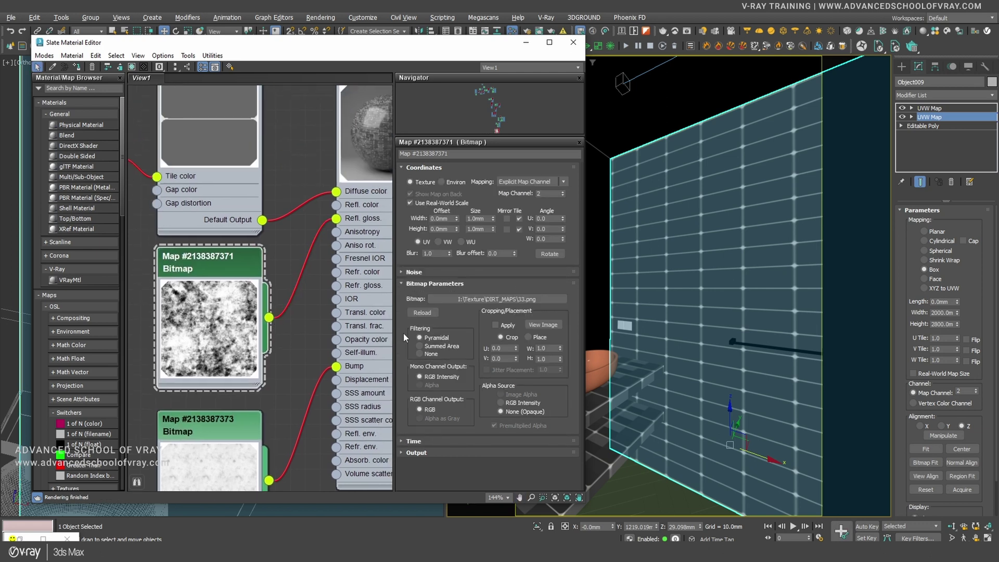
# Step: Reopen the Corona frame buffer, start interactive rendering and show the whole bathroom image beside the material nodes
pyautogui.rightClick(633, 163)
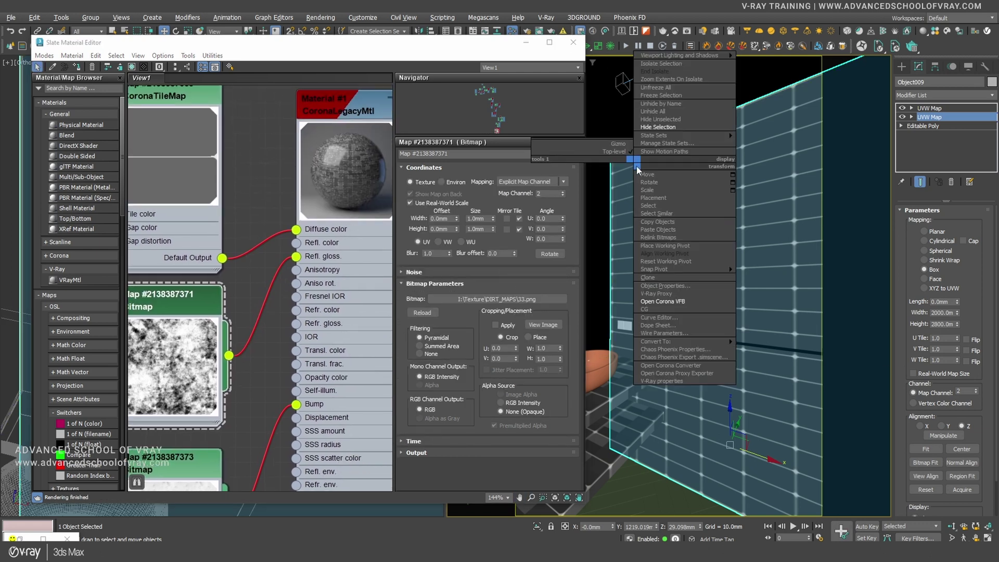
pyautogui.click(671, 301)
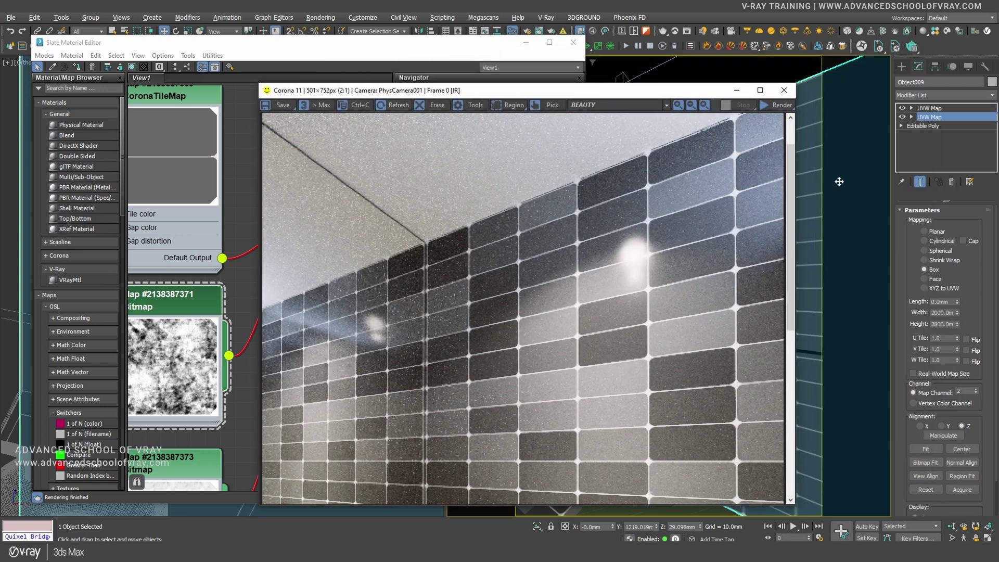
pyautogui.click(775, 106)
pyautogui.moveTo(612, 98); pyautogui.dragTo(678, 47)
pyautogui.scroll(-1, 650, 286)
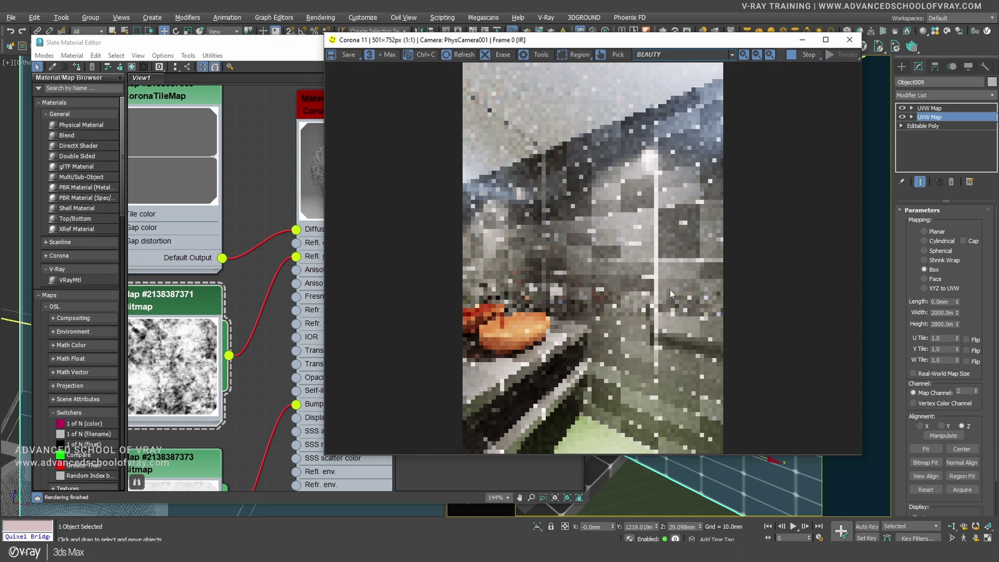
# Step: Open the CoronaLegacyMtl's parameters and examine the wall's highlights close up in the render
pyautogui.moveTo(279, 129); pyautogui.dragTo(237, 136, button='middle')
pyautogui.doubleClick(314, 112)
pyautogui.moveTo(272, 313); pyautogui.dragTo(236, 214, button='middle')
pyautogui.click(687, 163)
pyautogui.scroll(1, 656, 161)
pyautogui.scroll(1, 657, 164)
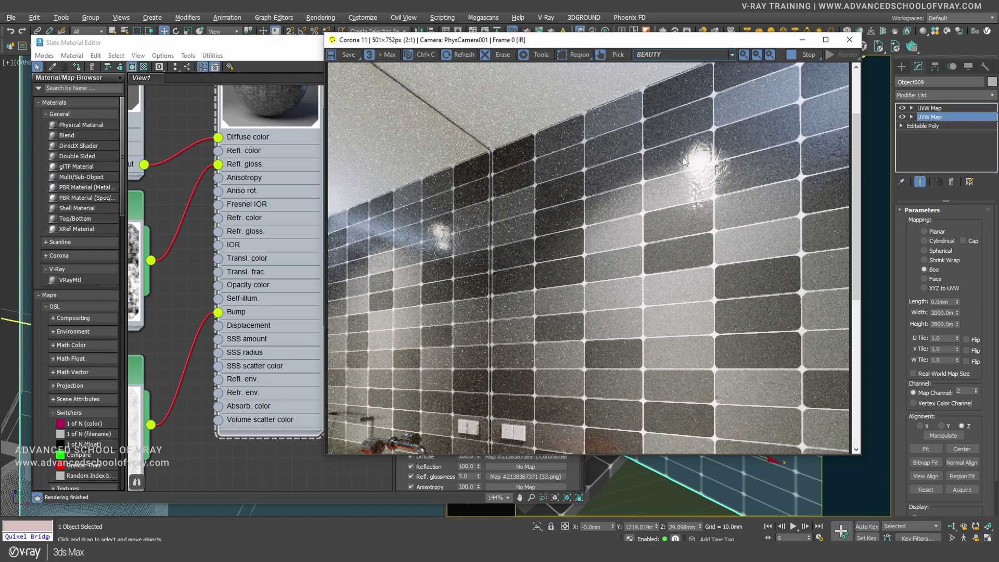
# Step: Change the Refl. glossiness map amount in the CoronaLegacyMtl and inspect the dirt pattern on the tiles in the render
pyautogui.moveTo(267, 47); pyautogui.dragTo(250, 48)
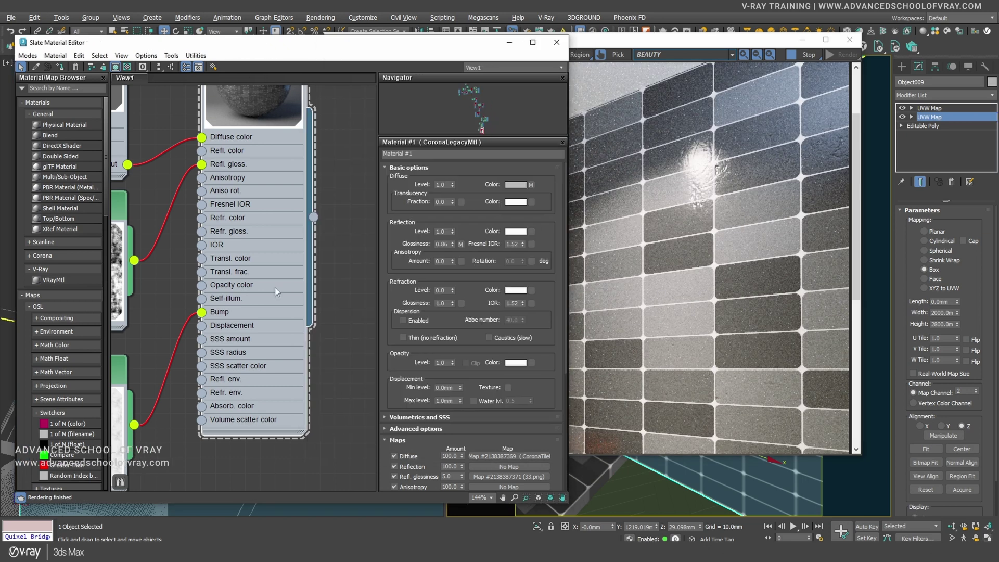
pyautogui.moveTo(275, 287); pyautogui.dragTo(224, 244, button='middle')
pyautogui.scroll(-3, 389, 298)
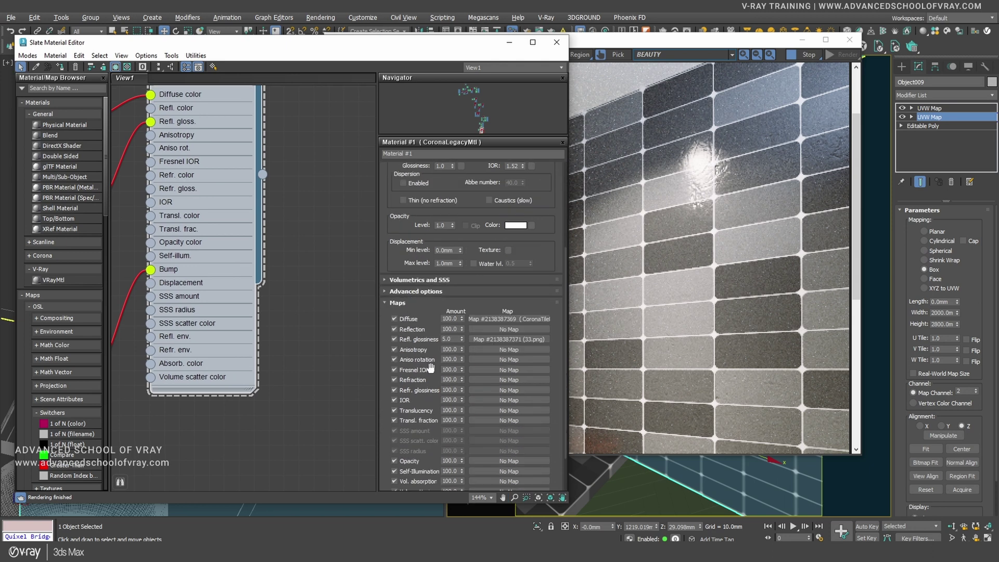
pyautogui.press('Return')
pyautogui.scroll(1, 713, 190)
pyautogui.click(670, 193)
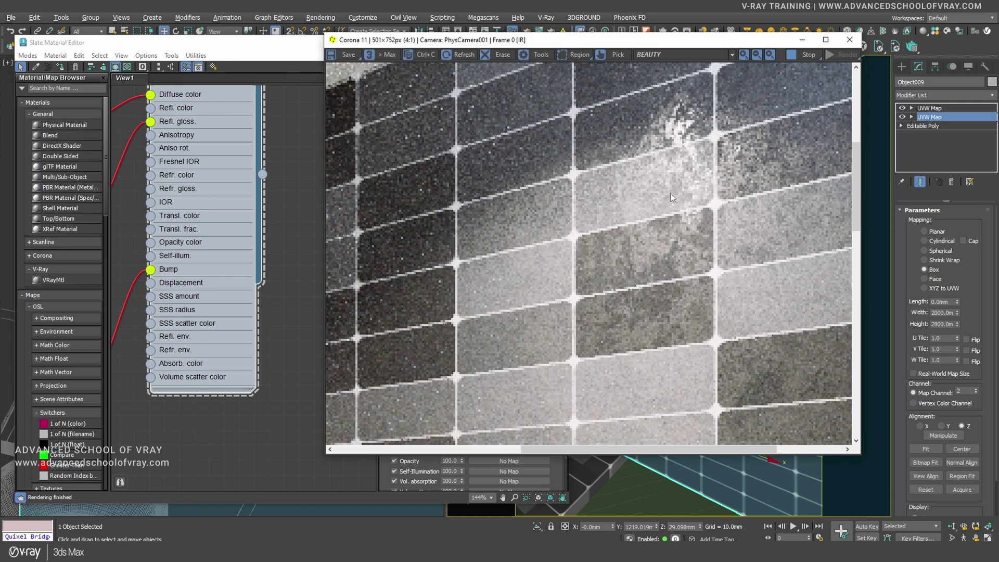
pyautogui.scroll(-1, 658, 280)
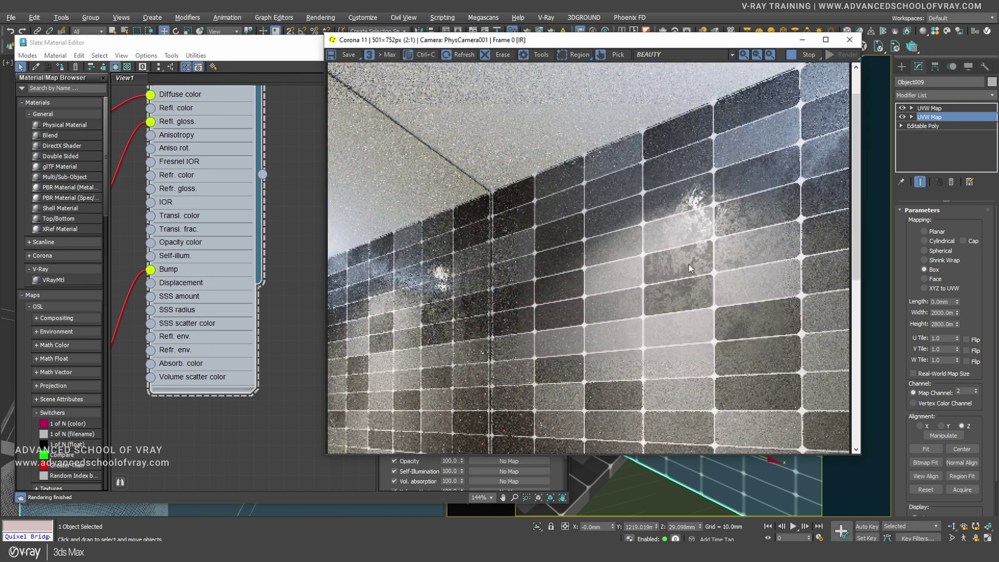
# Step: Set the Refl. glossiness map amount of the CoronaLegacyMtl to 20 and inspect the wall's highlights in the render
pyautogui.scroll(1, 701, 281)
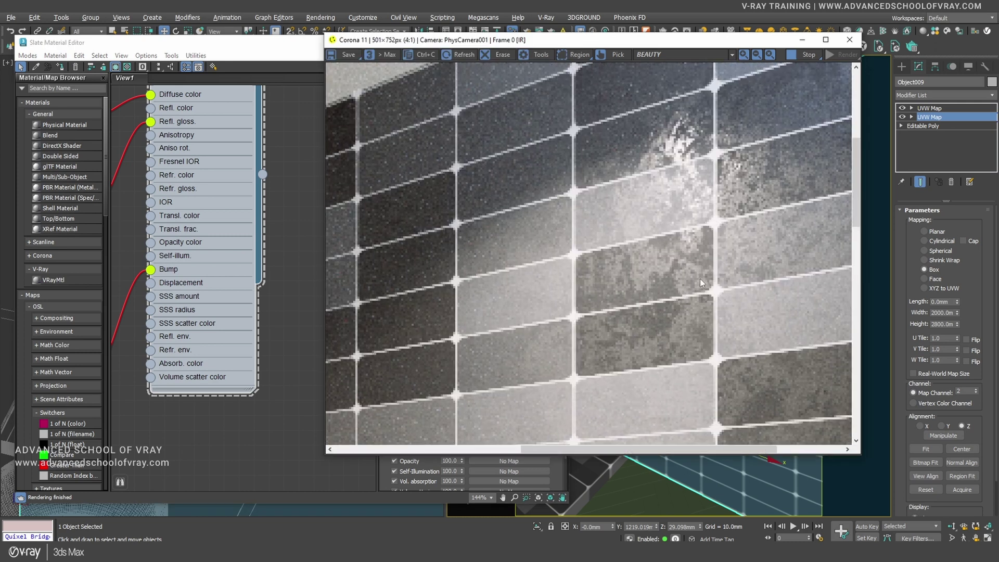
pyautogui.scroll(-1, 700, 279)
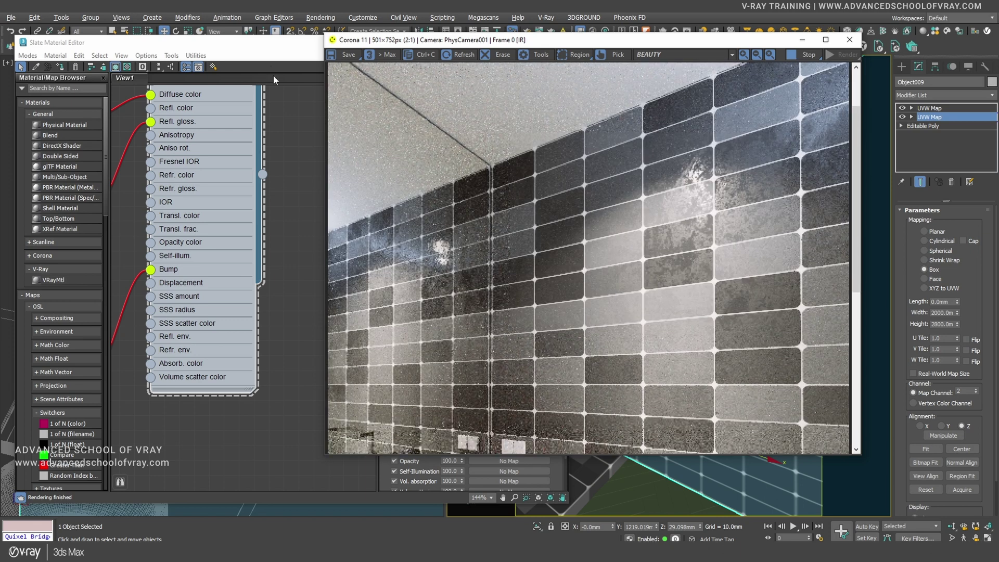
pyautogui.click(275, 78)
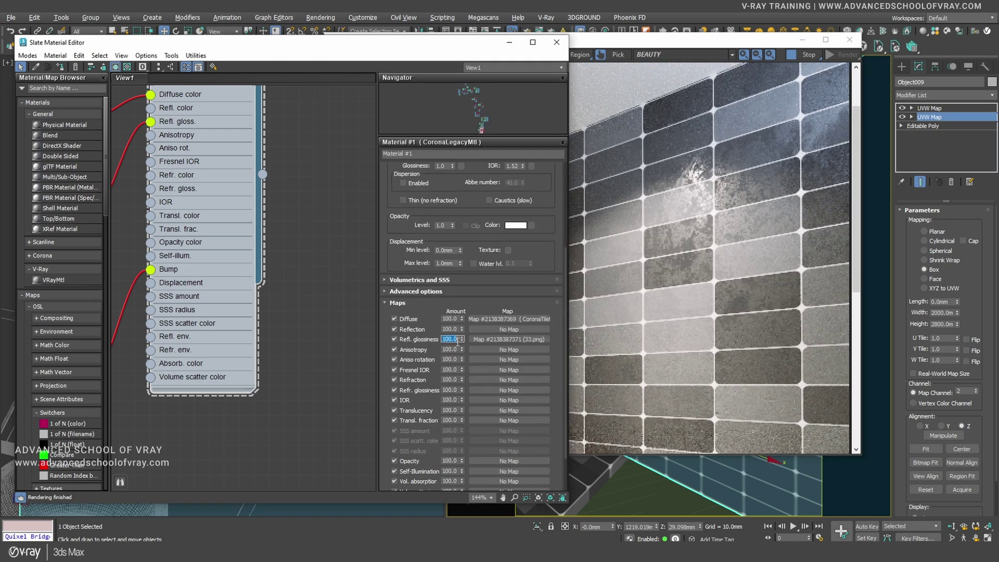
pyautogui.write('20')
pyautogui.press('Return')
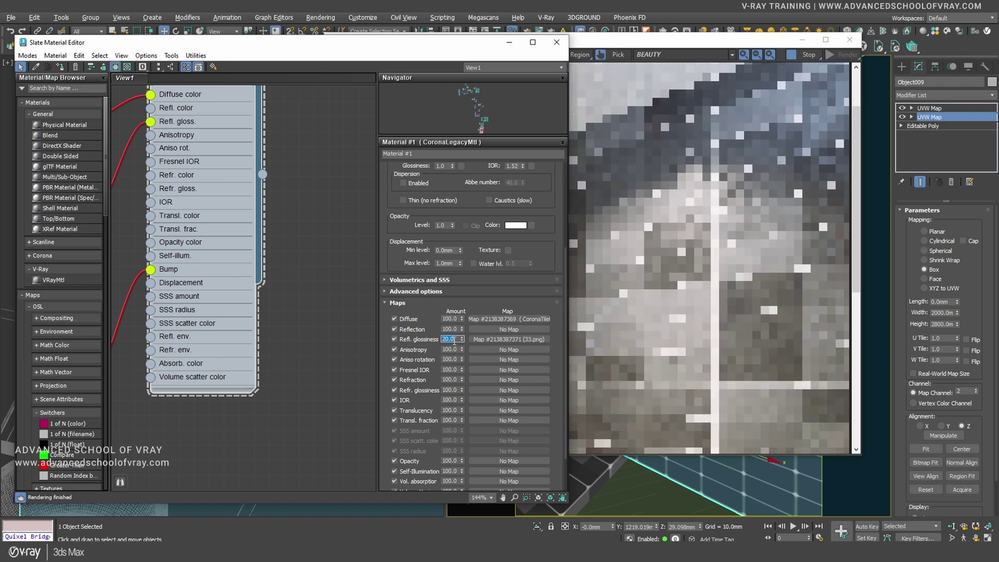
pyautogui.click(705, 212)
pyautogui.scroll(1, 705, 213)
pyautogui.scroll(-1, 728, 220)
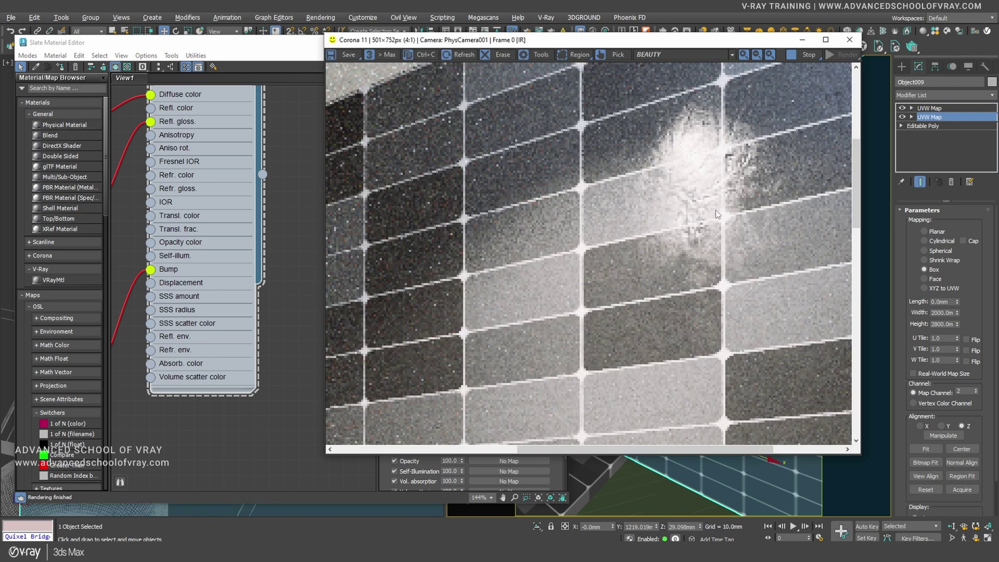
pyautogui.scroll(-1, 709, 217)
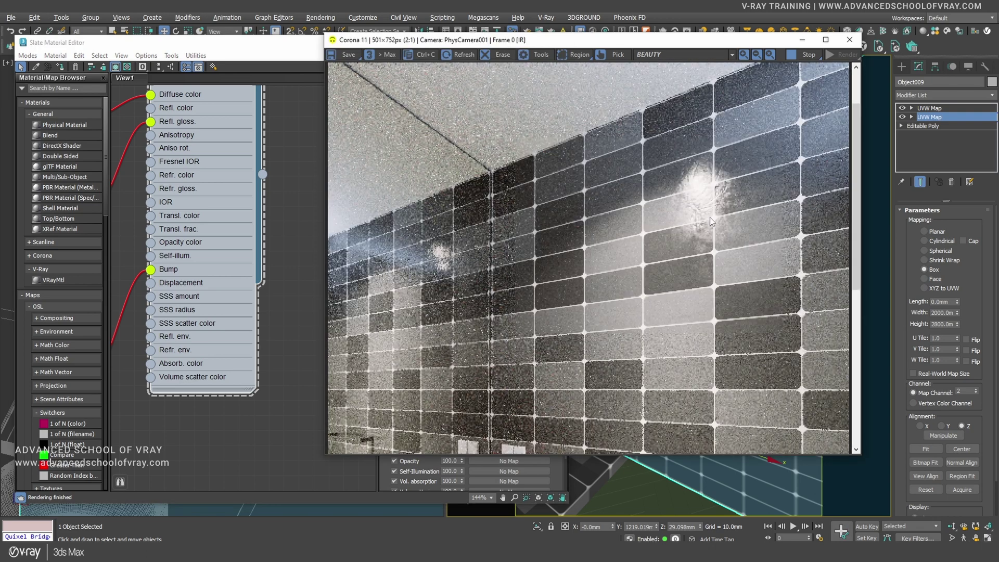
# Step: Set the Bump map amount of the CoronaLegacyMtl to 0.3 and inspect the tile highlights close up in the render
pyautogui.click(276, 63)
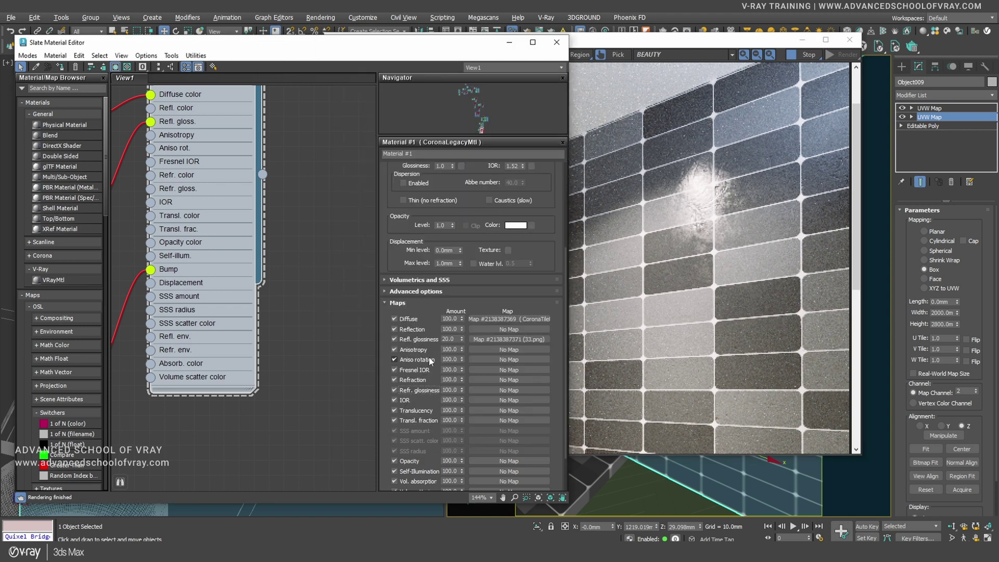
pyautogui.scroll(-2, 465, 425)
pyautogui.doubleClick(455, 452)
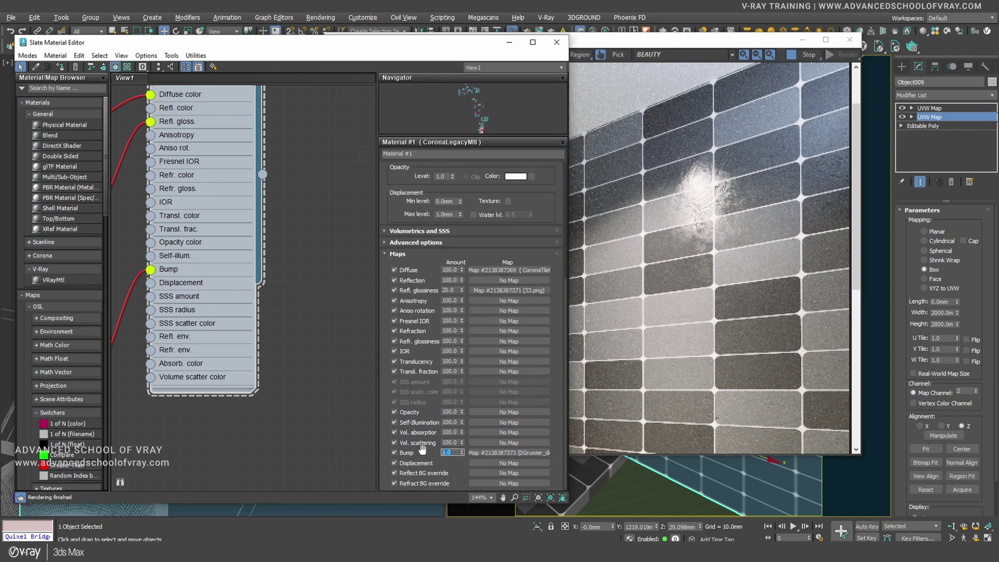
pyautogui.write('.3')
pyautogui.press('Return')
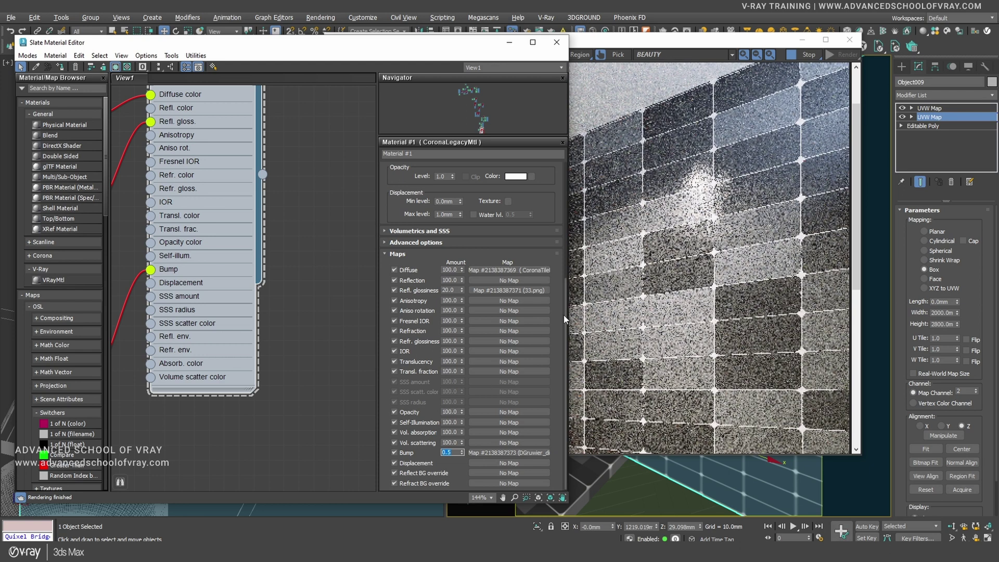
pyautogui.click(729, 223)
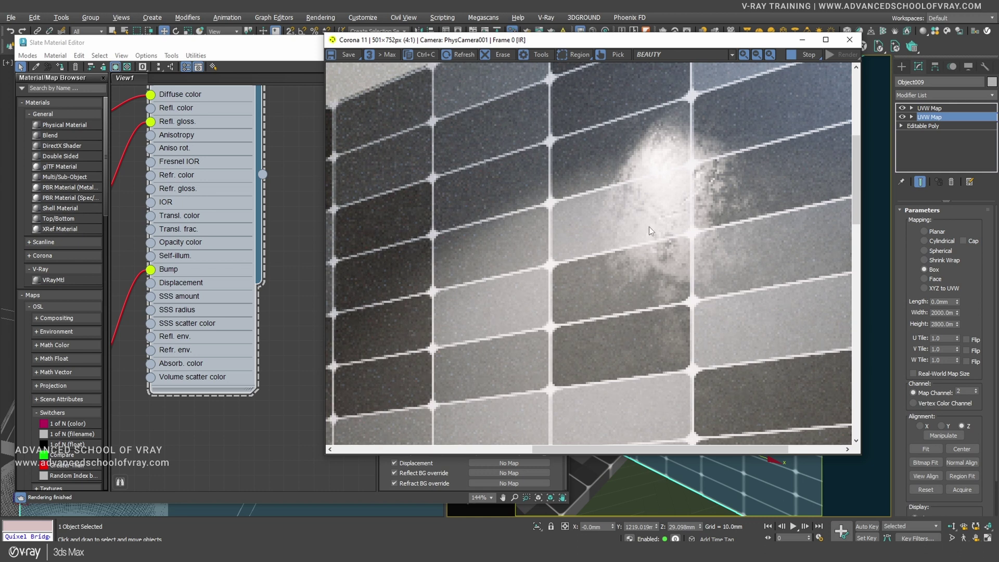
pyautogui.scroll(-2, 635, 204)
pyautogui.scroll(1, 666, 229)
pyautogui.scroll(-2, 681, 195)
# Step: Set the Refl. glossiness map amount to 8 and enlarge the render around the wall's highlight
pyautogui.click(318, 265)
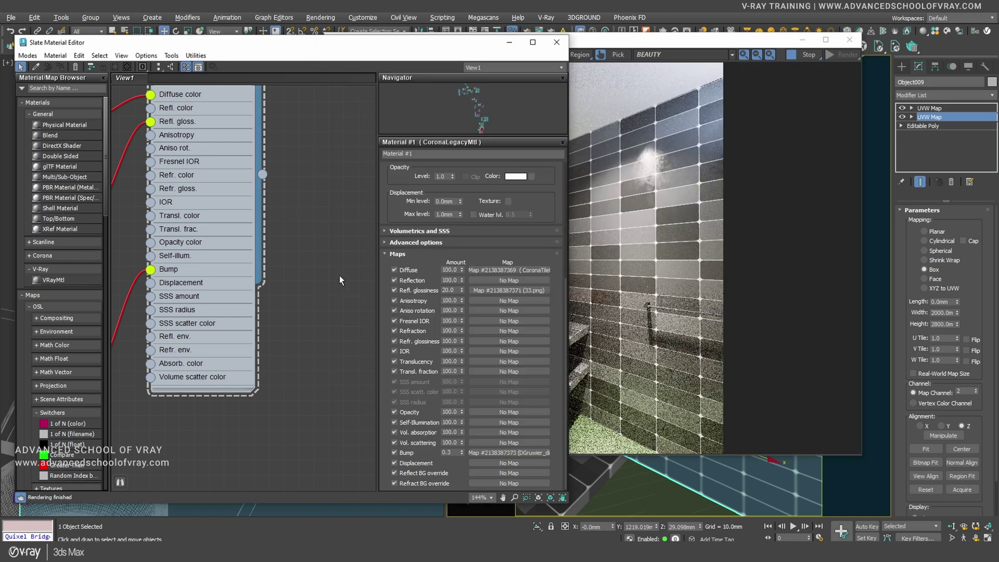
pyautogui.scroll(4, 439, 349)
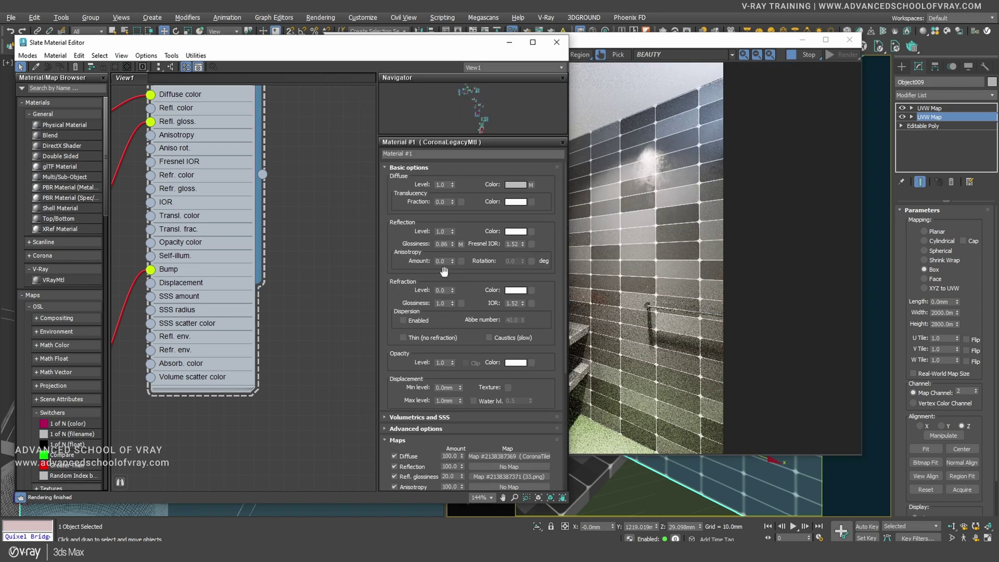
pyautogui.scroll(-4, 437, 322)
pyautogui.moveTo(456, 319); pyautogui.dragTo(416, 322)
pyautogui.write('8')
pyautogui.press('Return')
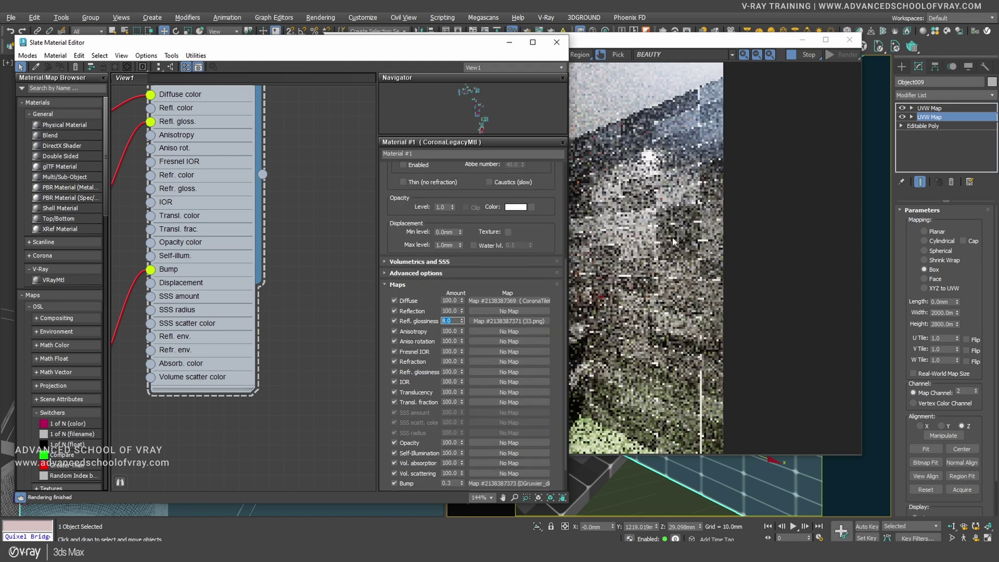
pyautogui.click(647, 195)
pyautogui.scroll(1, 647, 195)
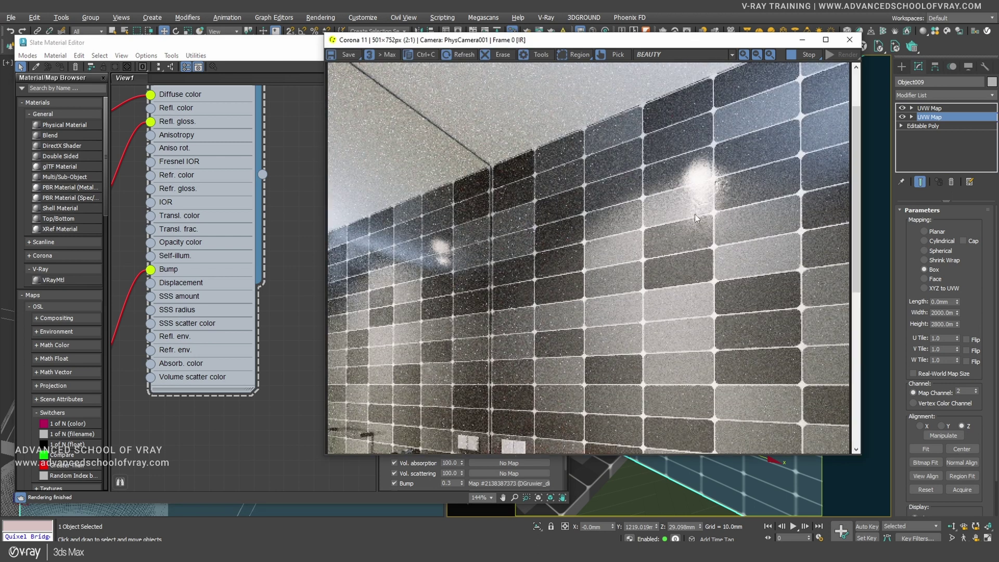
# Step: Examine the tile reflections, highlights and wall fixtures in the render, both close up and as a whole image
pyautogui.click(282, 182)
pyautogui.click(743, 219)
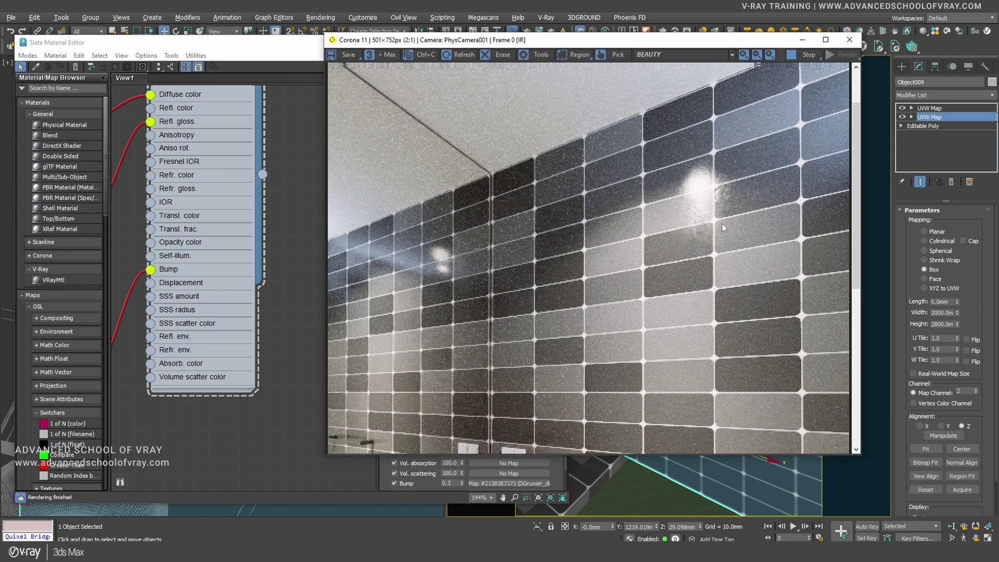
pyautogui.scroll(-1, 702, 251)
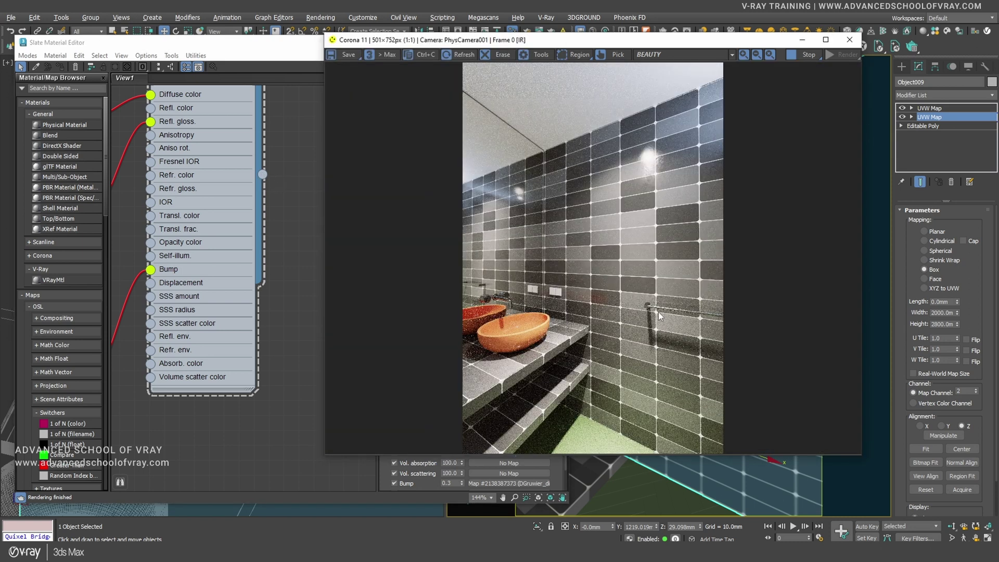
pyautogui.scroll(1, 675, 174)
pyautogui.moveTo(663, 183); pyautogui.dragTo(633, 165)
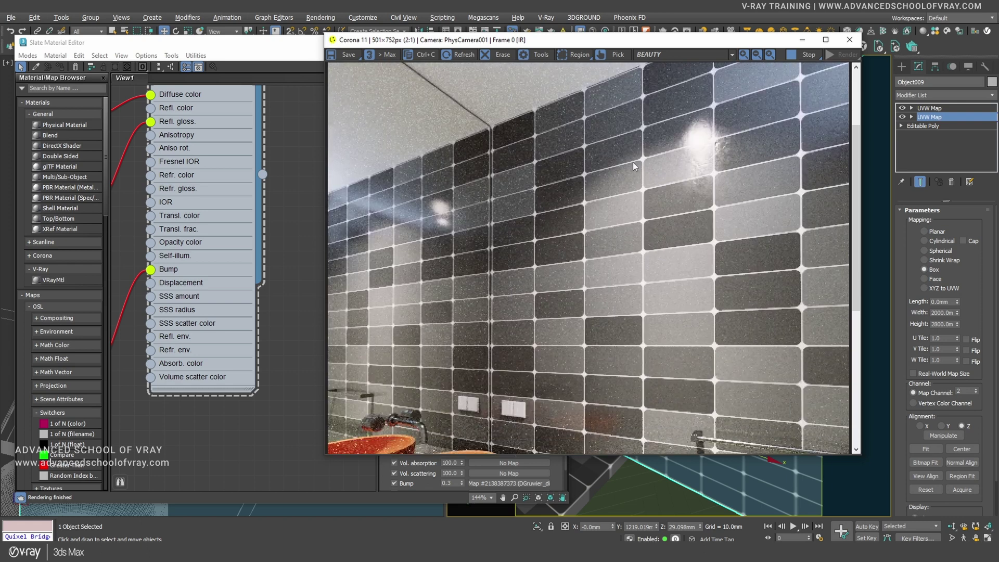
pyautogui.scroll(-1, 608, 324)
pyautogui.scroll(1, 570, 332)
pyautogui.moveTo(702, 387); pyautogui.dragTo(674, 276)
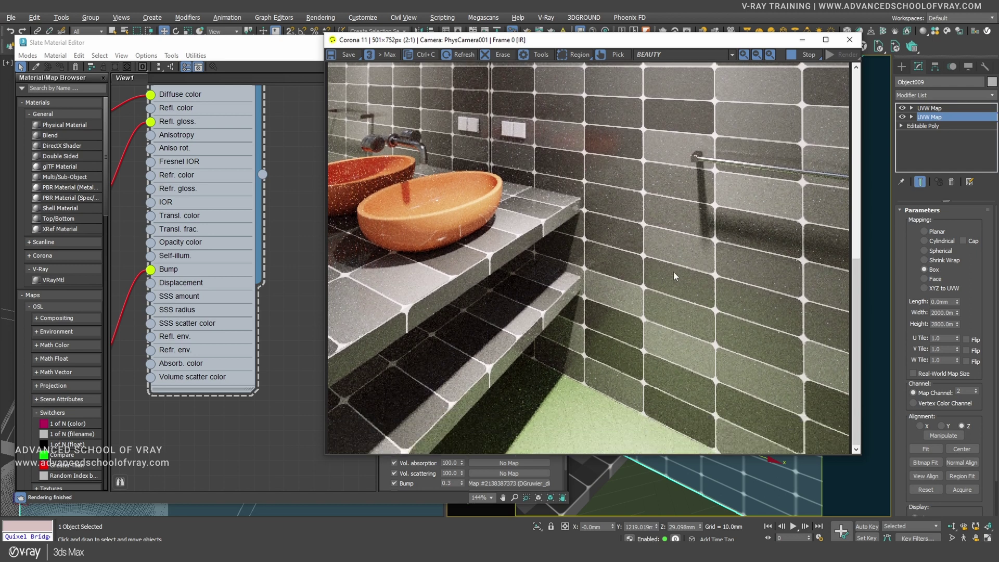
pyautogui.moveTo(679, 227); pyautogui.dragTo(681, 353)
pyautogui.scroll(-1, 683, 280)
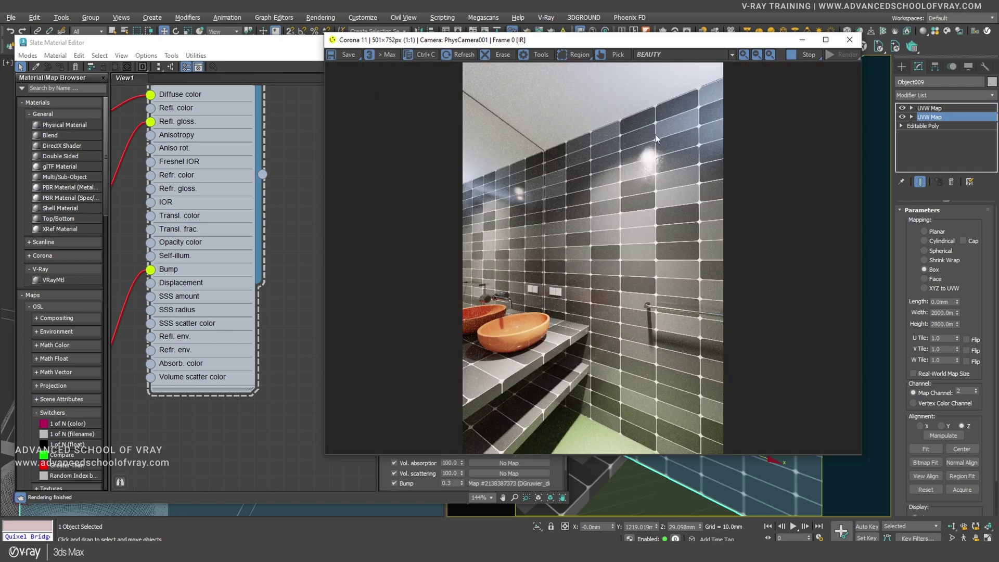
pyautogui.scroll(1, 655, 134)
pyautogui.moveTo(679, 164); pyautogui.dragTo(663, 204)
pyautogui.scroll(-1, 662, 204)
# Step: Shift the frame buffer aside, bring the material nodes forward and stop the interactive rendering
pyautogui.moveTo(670, 47); pyautogui.dragTo(711, 48)
pyautogui.click(345, 61)
pyautogui.moveTo(308, 195); pyautogui.dragTo(372, 212, button='middle')
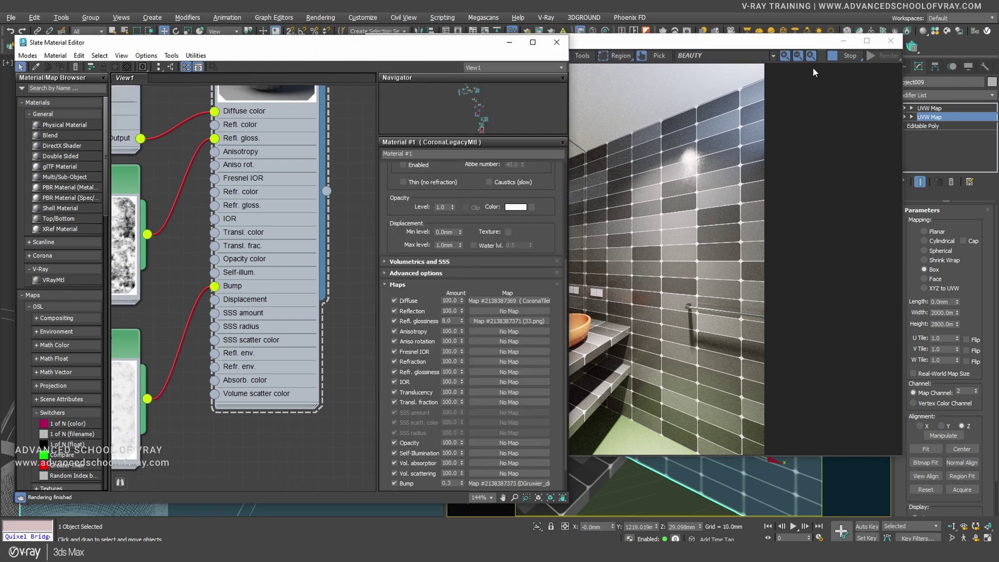
pyautogui.click(847, 54)
pyautogui.click(341, 238)
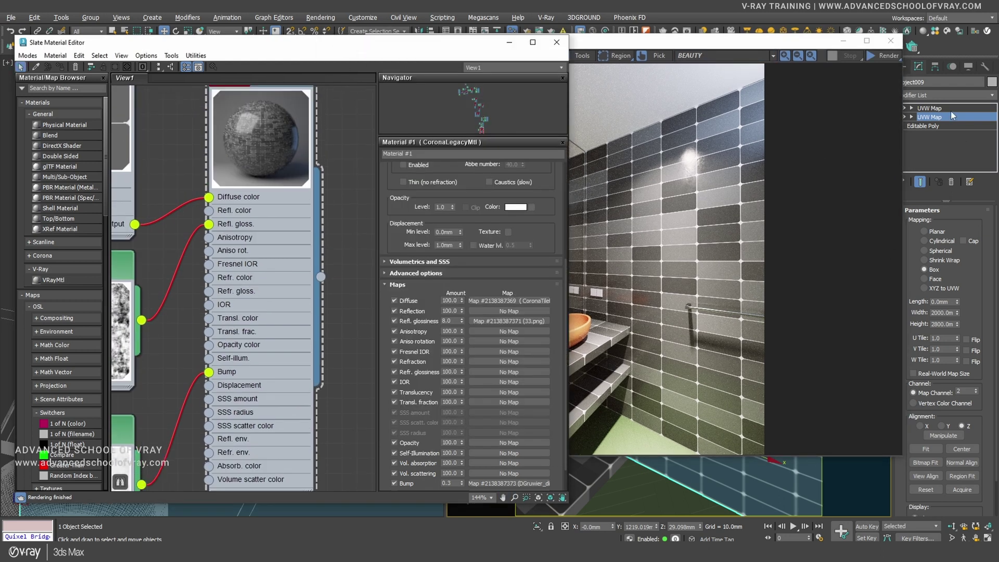
# Step: Select the upper UVW Map modifier, and show the tile, dirt and fingerprint map nodes beside the finished render
pyautogui.click(934, 108)
pyautogui.moveTo(797, 48); pyautogui.dragTo(830, 63)
pyautogui.scroll(-2, 320, 197)
pyautogui.moveTo(207, 126); pyautogui.dragTo(276, 164, button='middle')
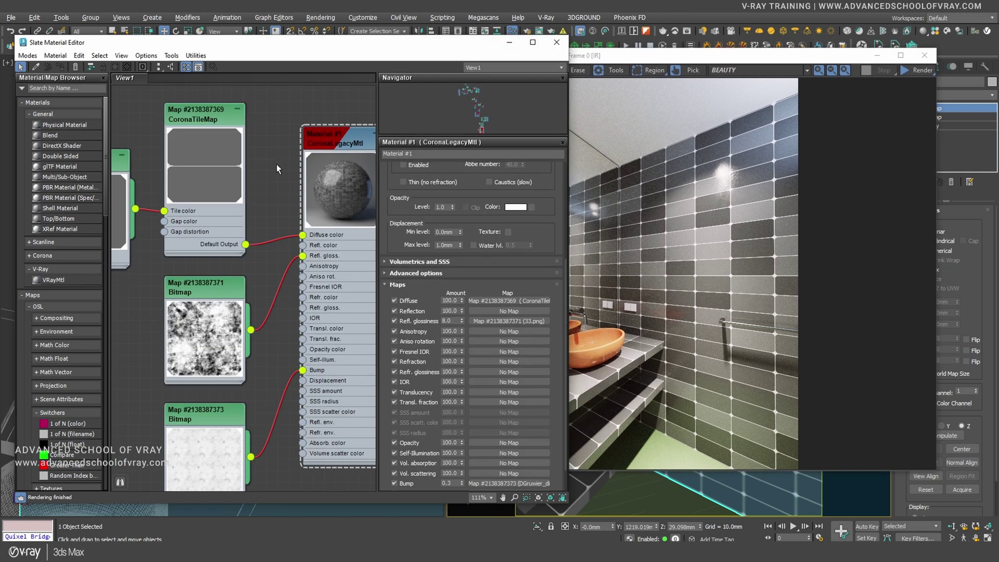
pyautogui.moveTo(273, 107); pyautogui.dragTo(165, 181)
pyautogui.click(267, 150)
pyautogui.click(673, 158)
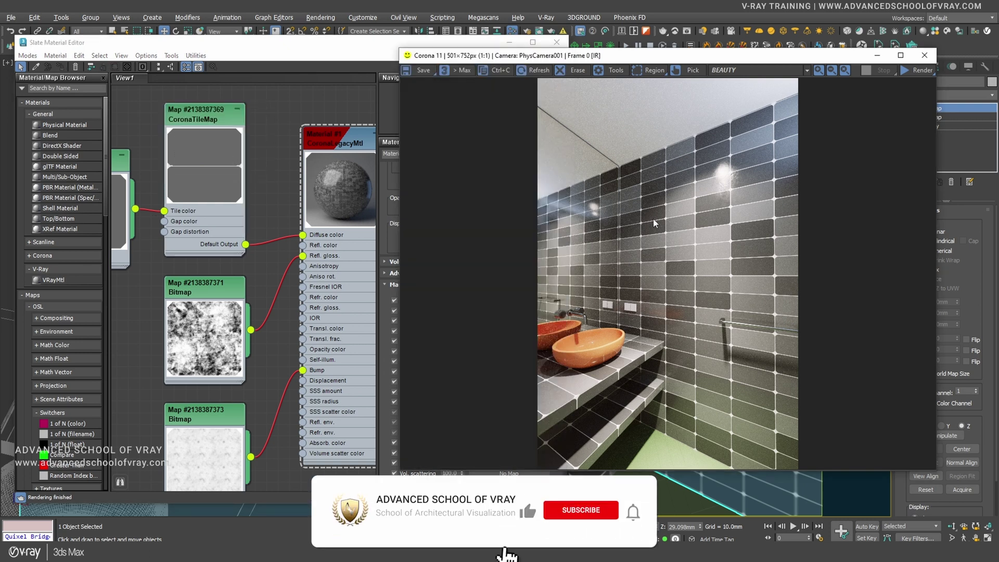